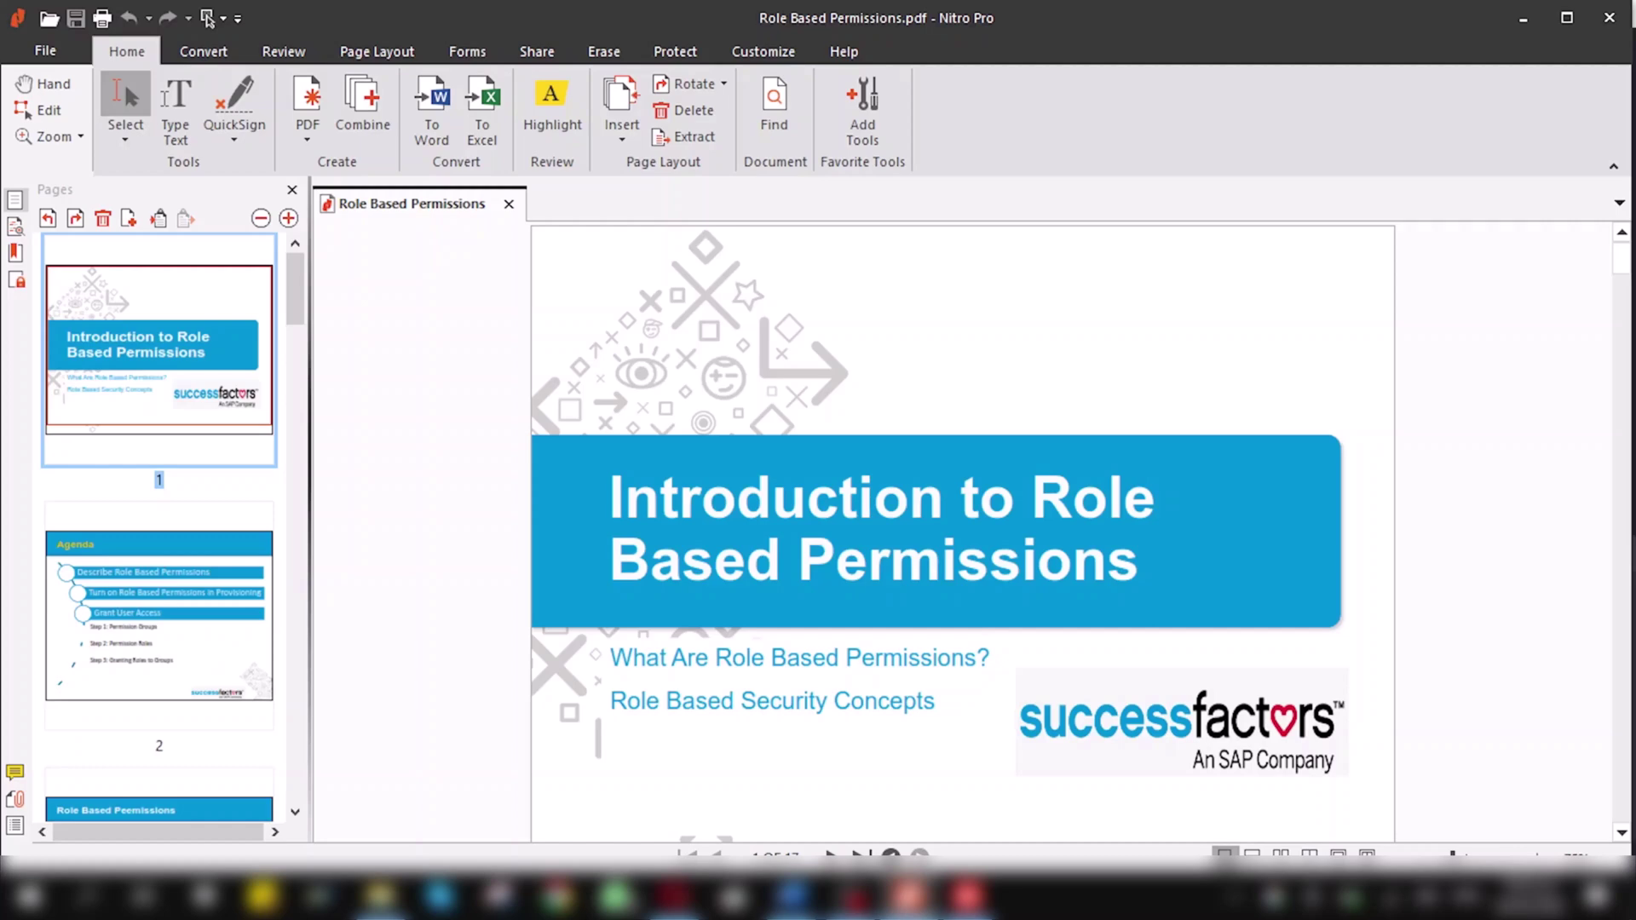
Read through pages 2 to 8 of the Role Based Permissions PDF, from the agenda to the Step 1: Permission Groups slide
{"action": "left_click", "coordinate": [158, 616]}
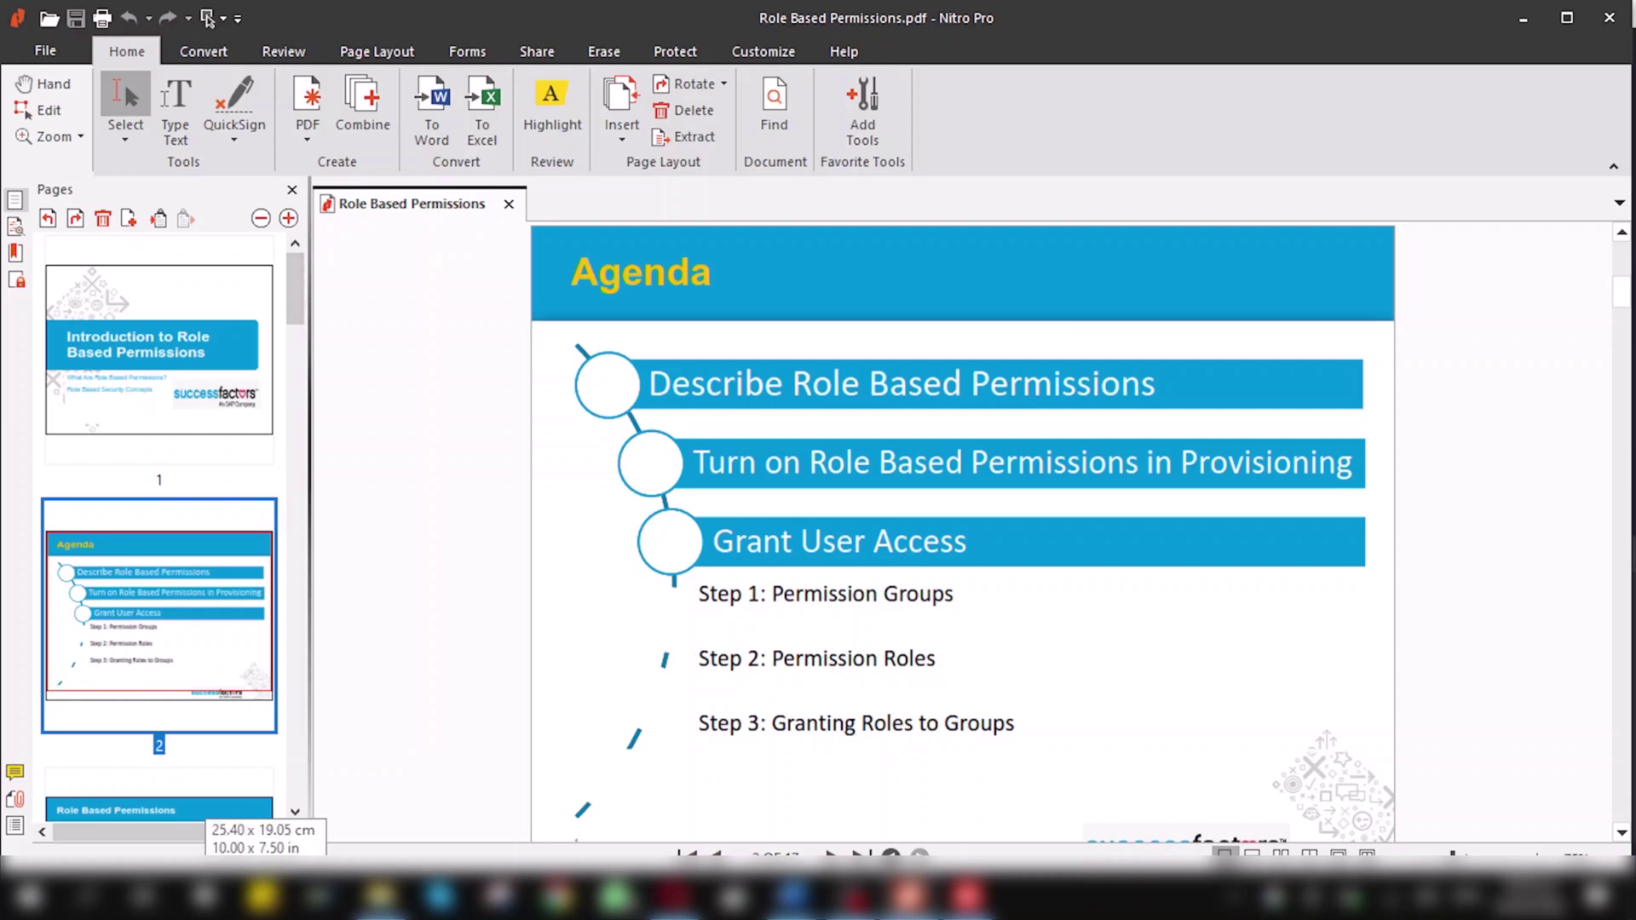
{"action": "left_click", "coordinate": [205, 803]}
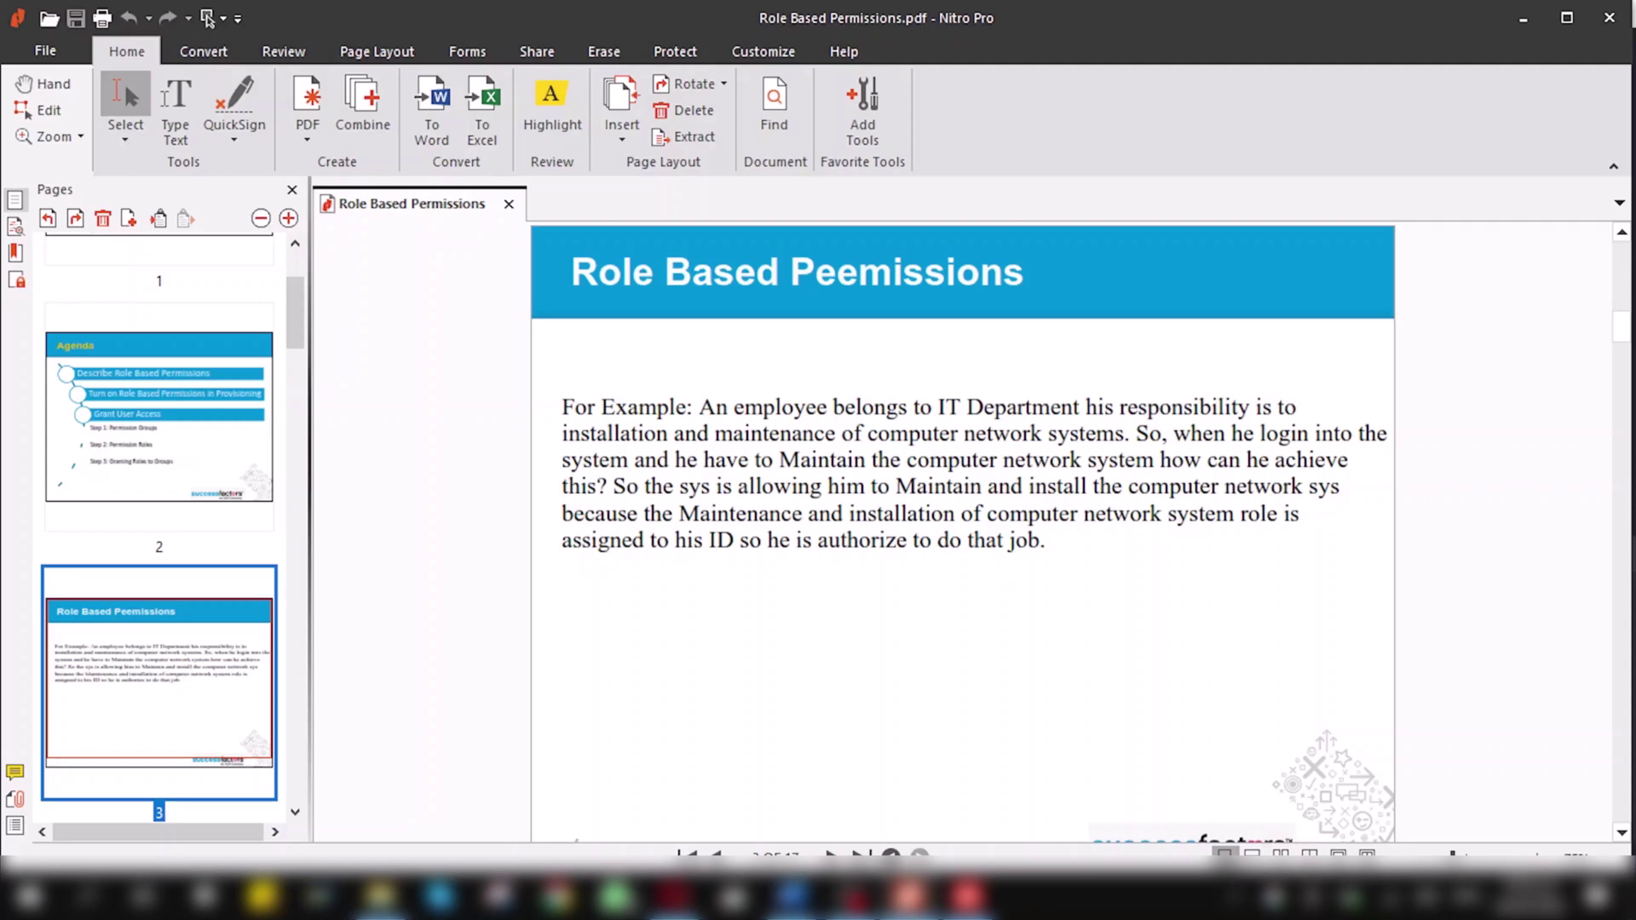
{"action": "key", "text": "Down"}
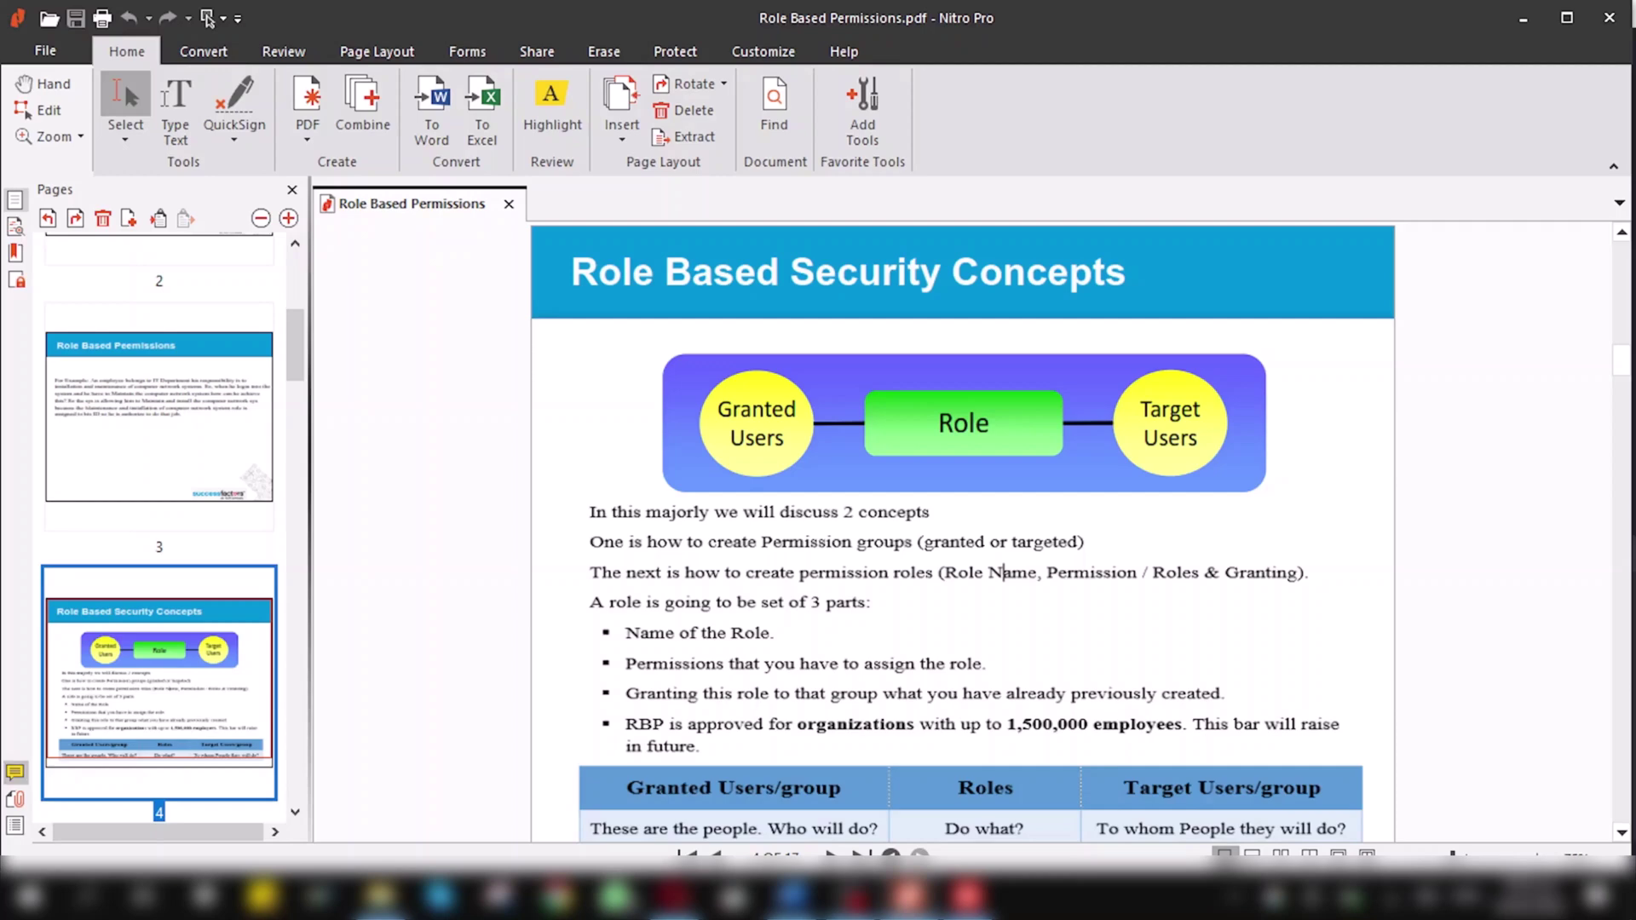
{"action": "key", "text": "Down"}
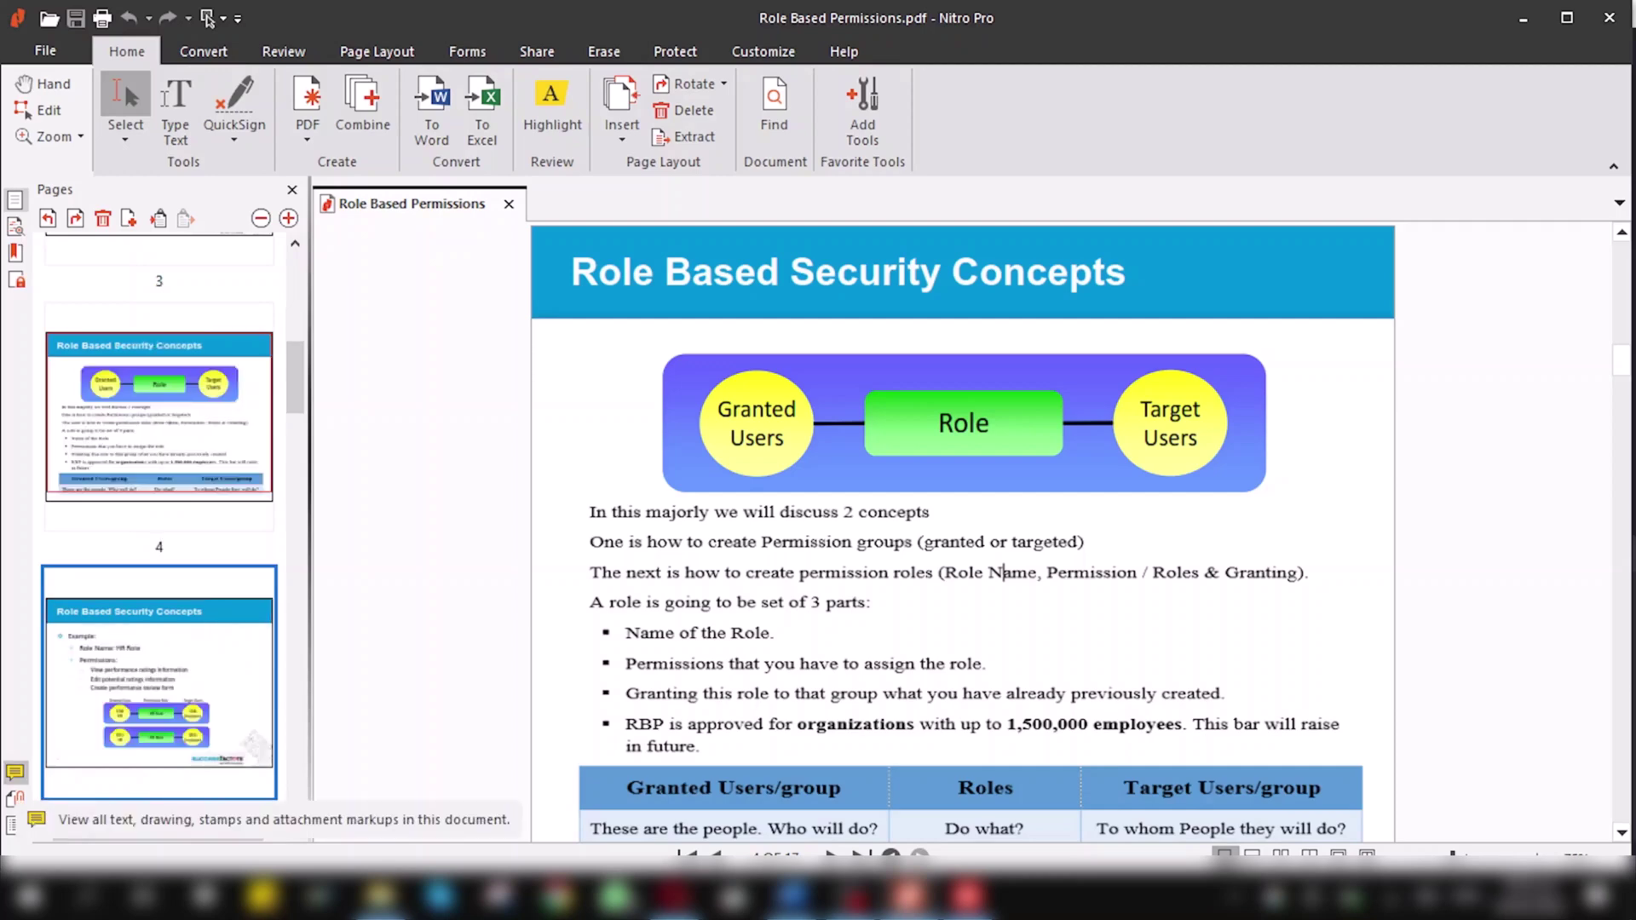
{"action": "left_click", "coordinate": [159, 682]}
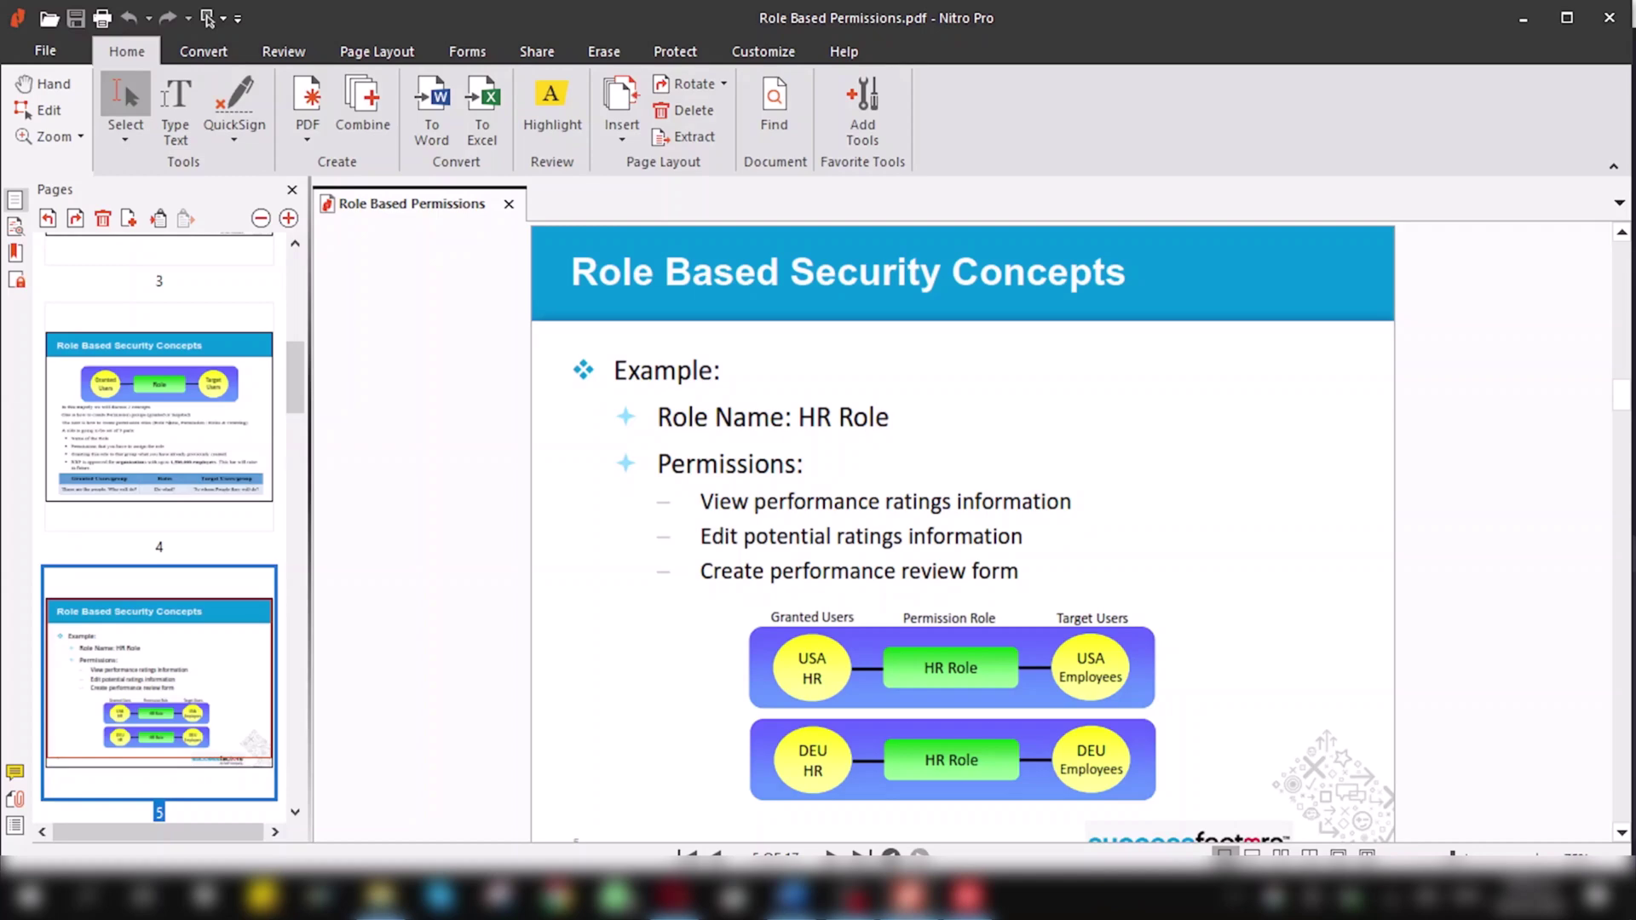
{"action": "key", "text": "Down"}
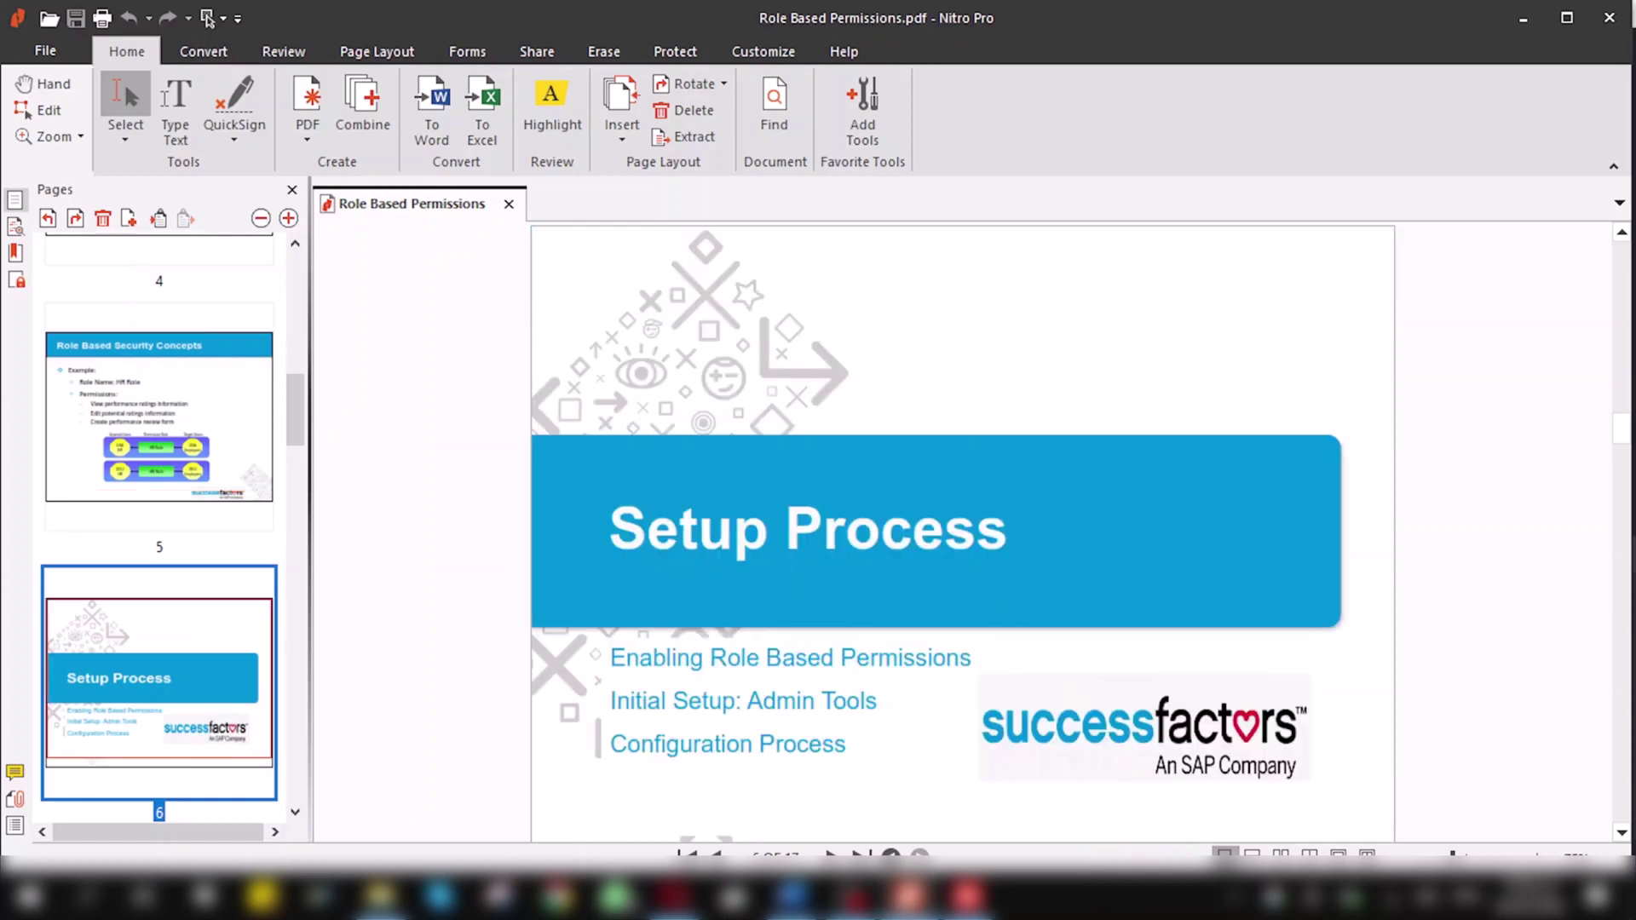
{"action": "key", "text": "Down"}
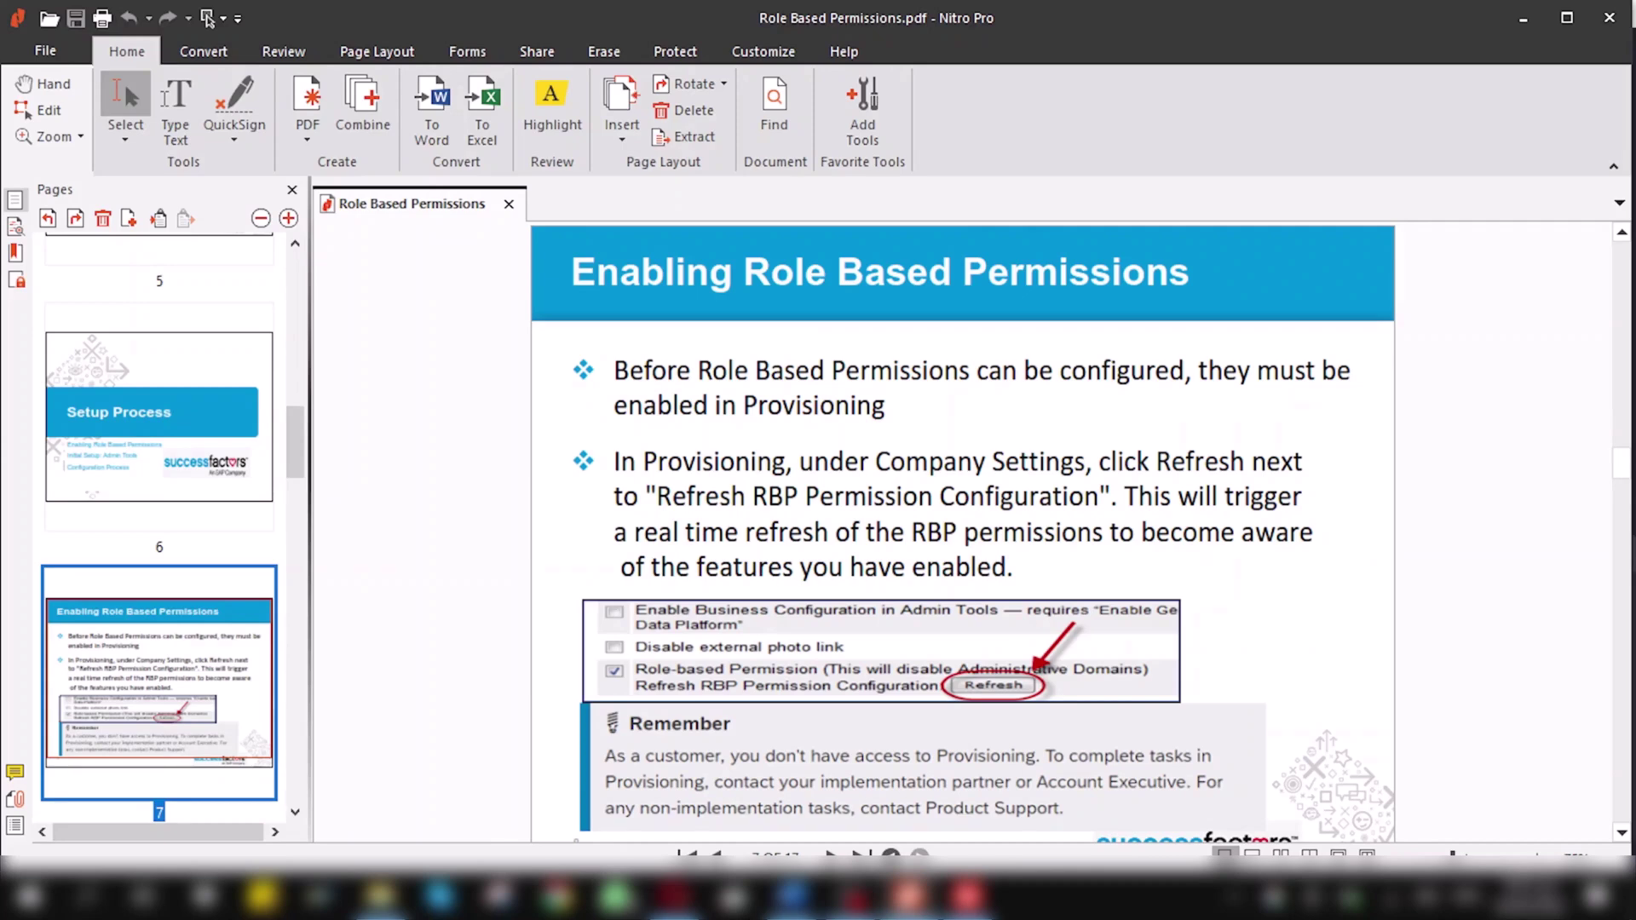
{"action": "key", "text": "Down"}
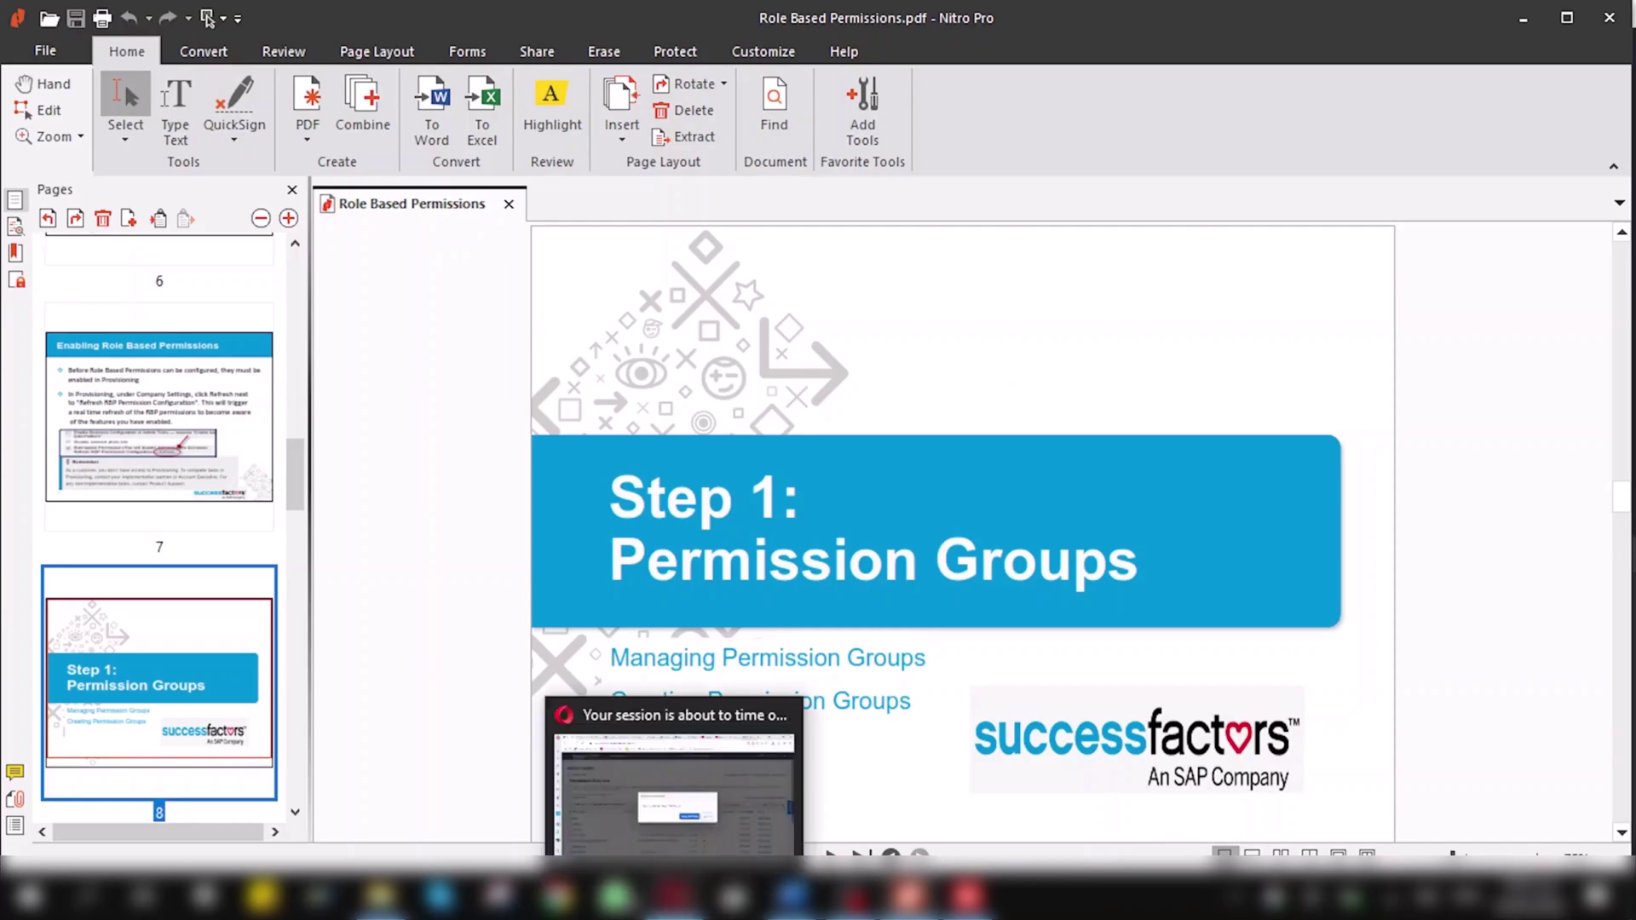
Switch to SuccessFactors in the Opera browser, keep the session active, and open Manage Permission Groups through the action search
{"action": "left_click", "coordinate": [673, 895]}
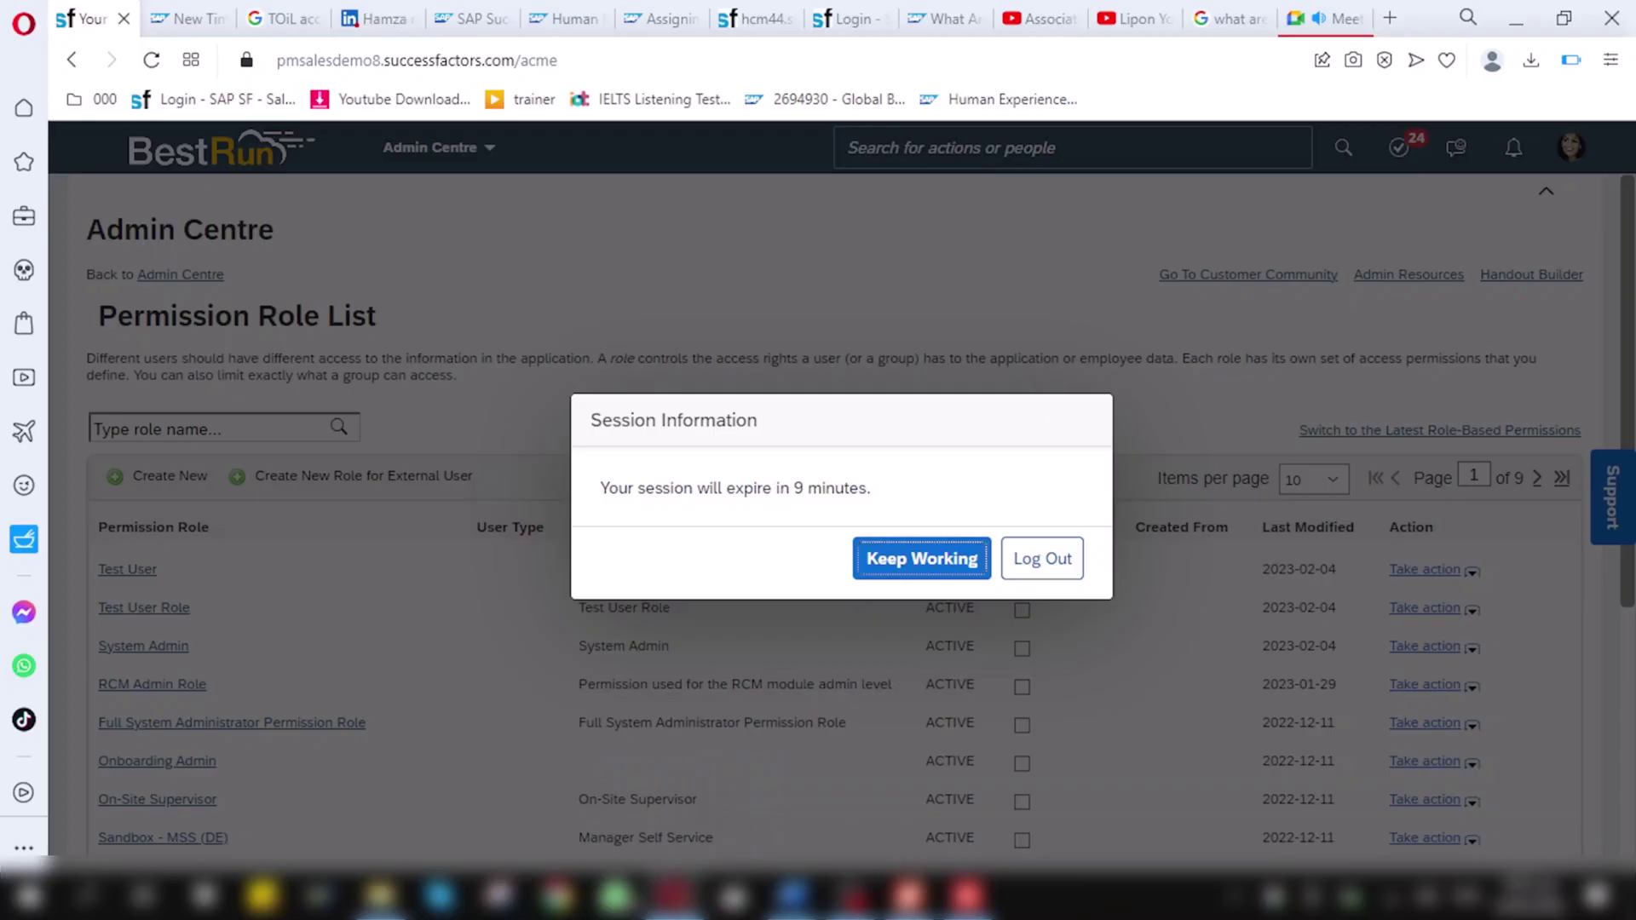
{"action": "left_click", "coordinate": [921, 559]}
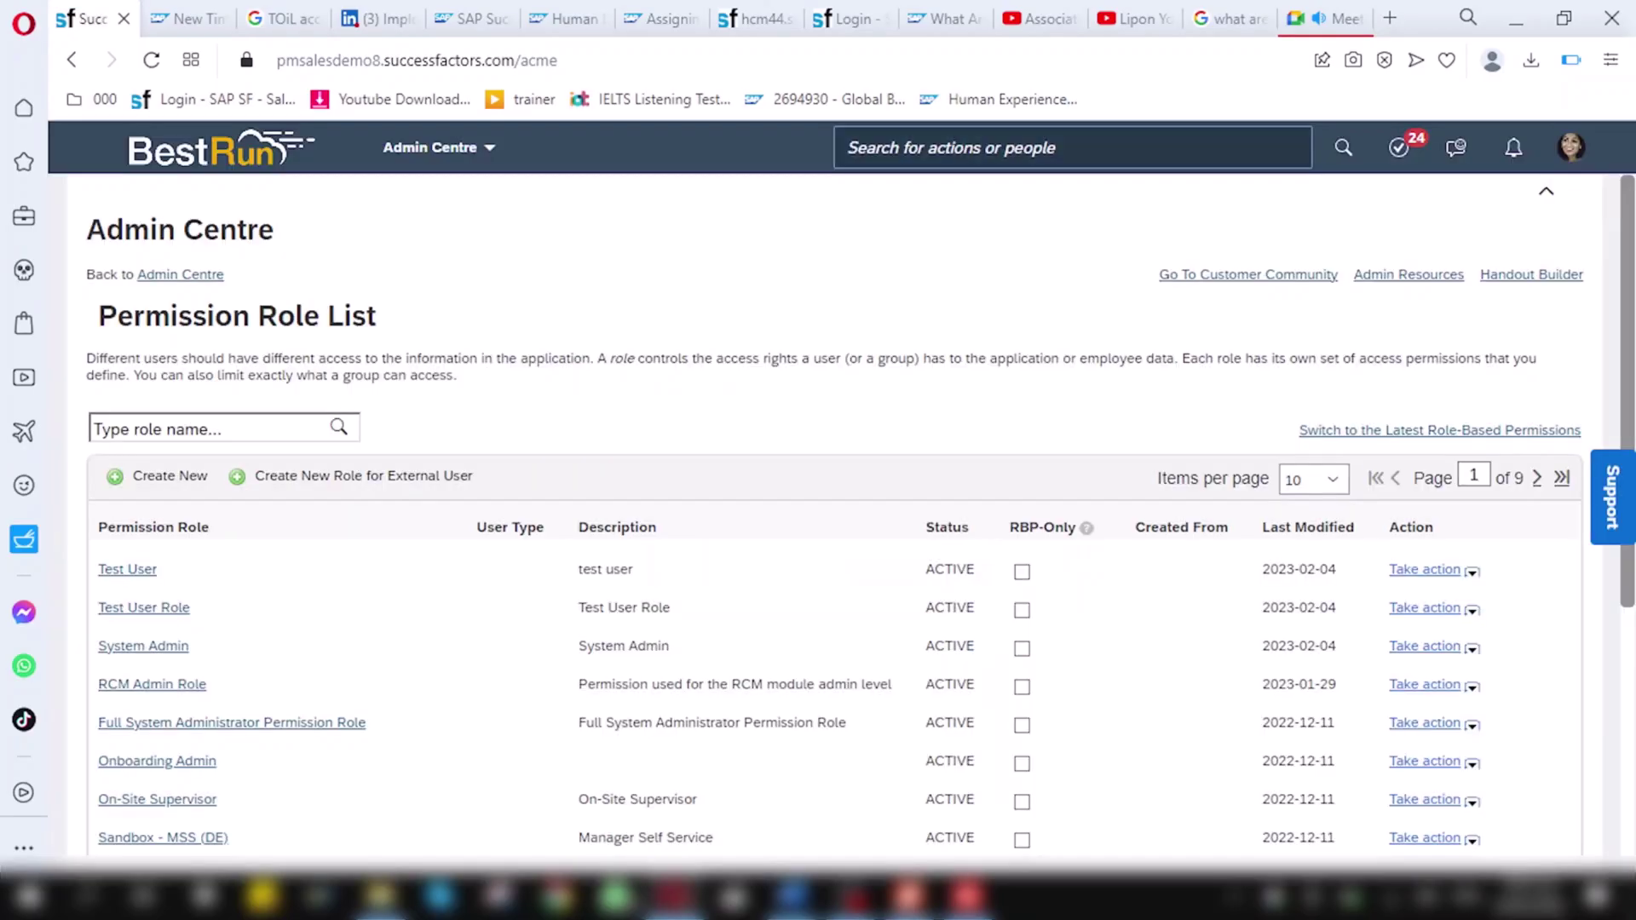
{"action": "left_click", "coordinate": [1071, 147]}
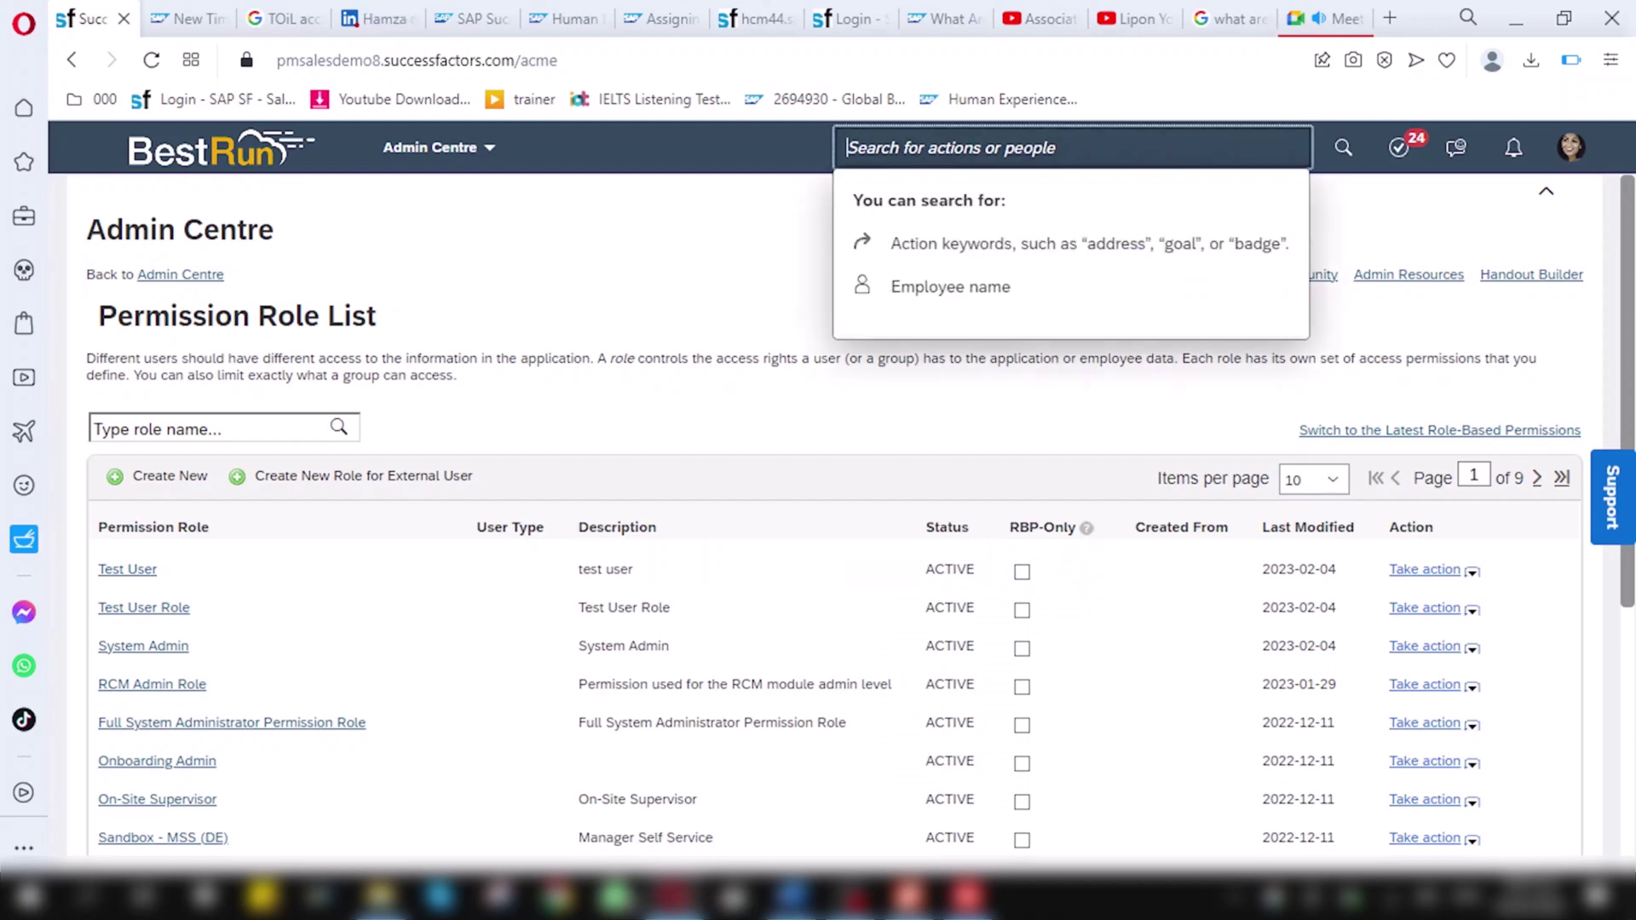
{"action": "type", "text": "manage per"}
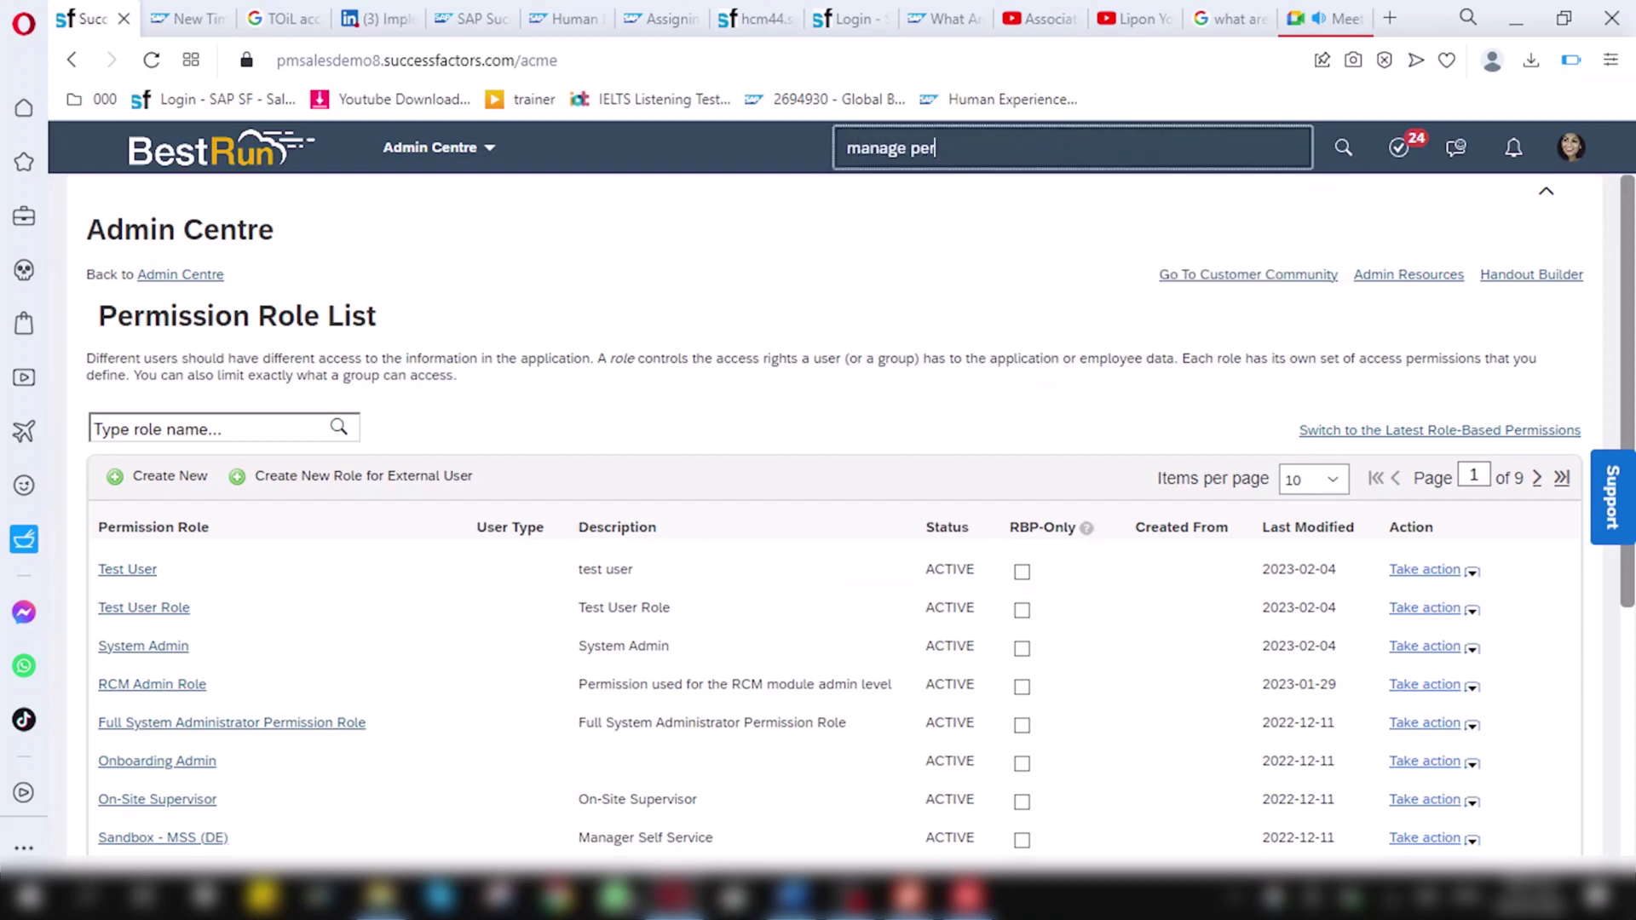
{"action": "type", "text": "mission groups"}
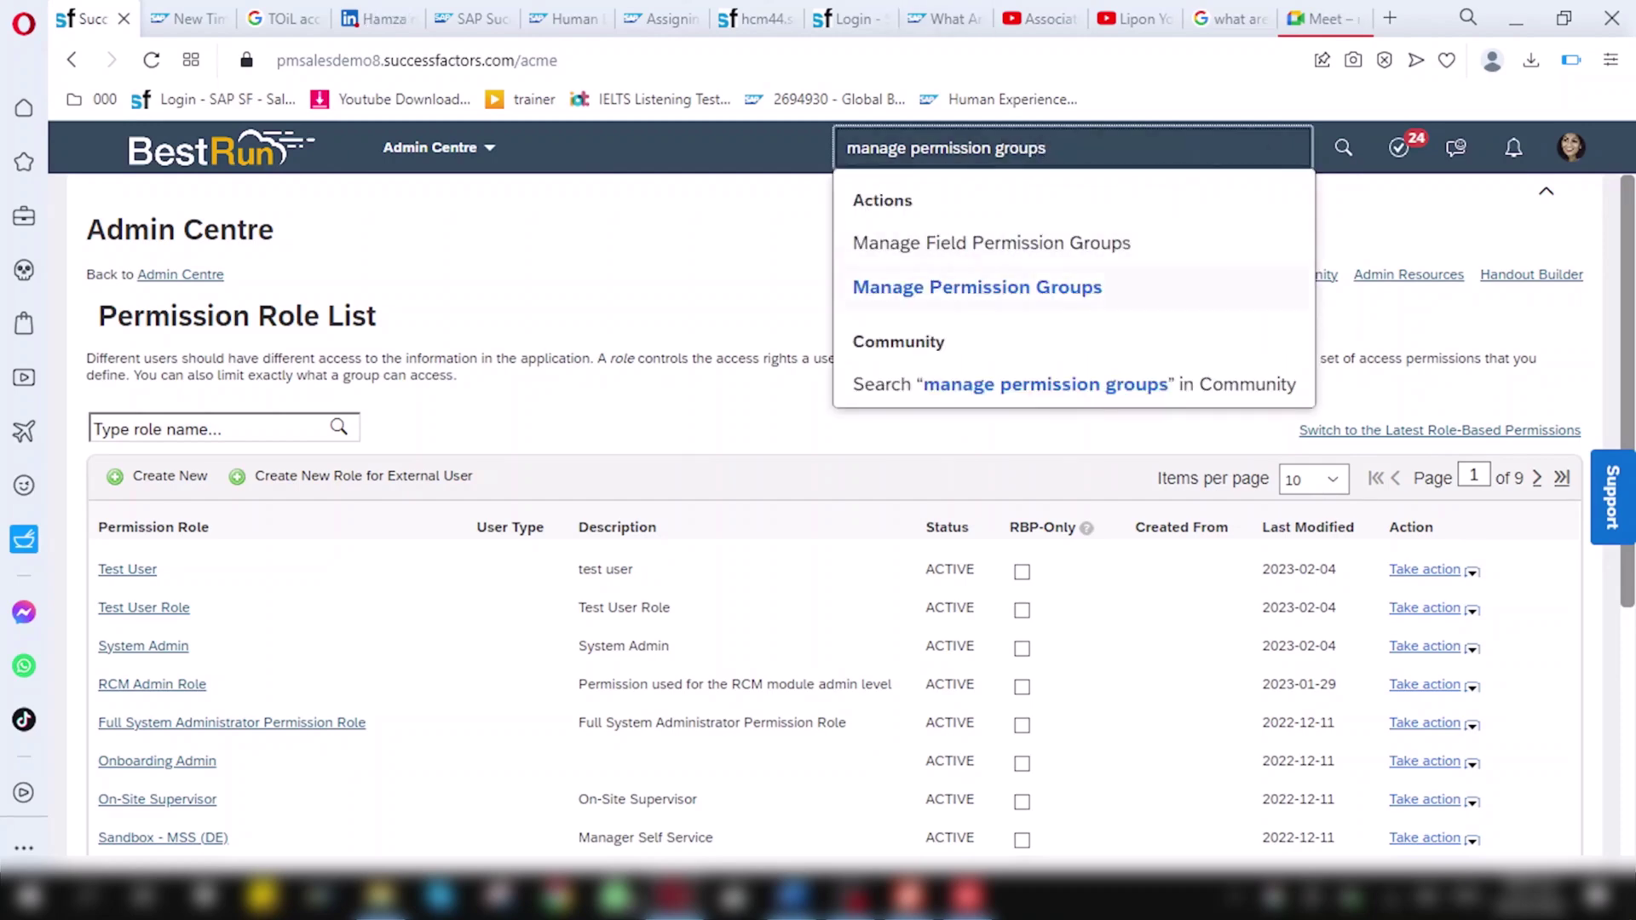
{"action": "key", "text": "Return"}
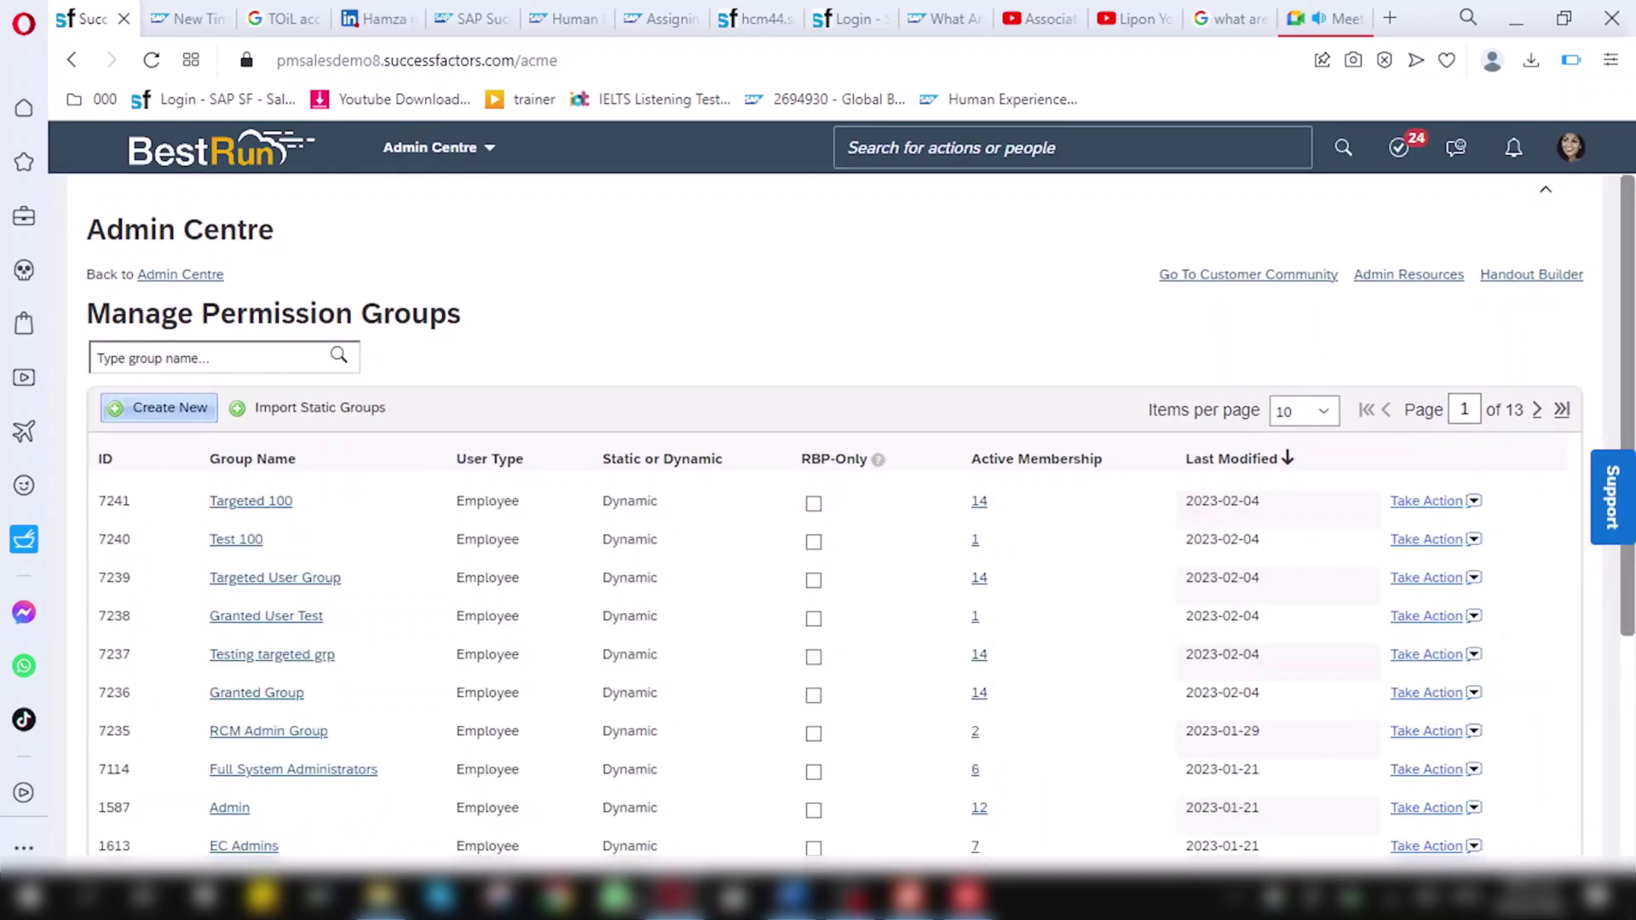
Create a new permission group and name it 100Test
{"action": "left_click", "coordinate": [159, 407]}
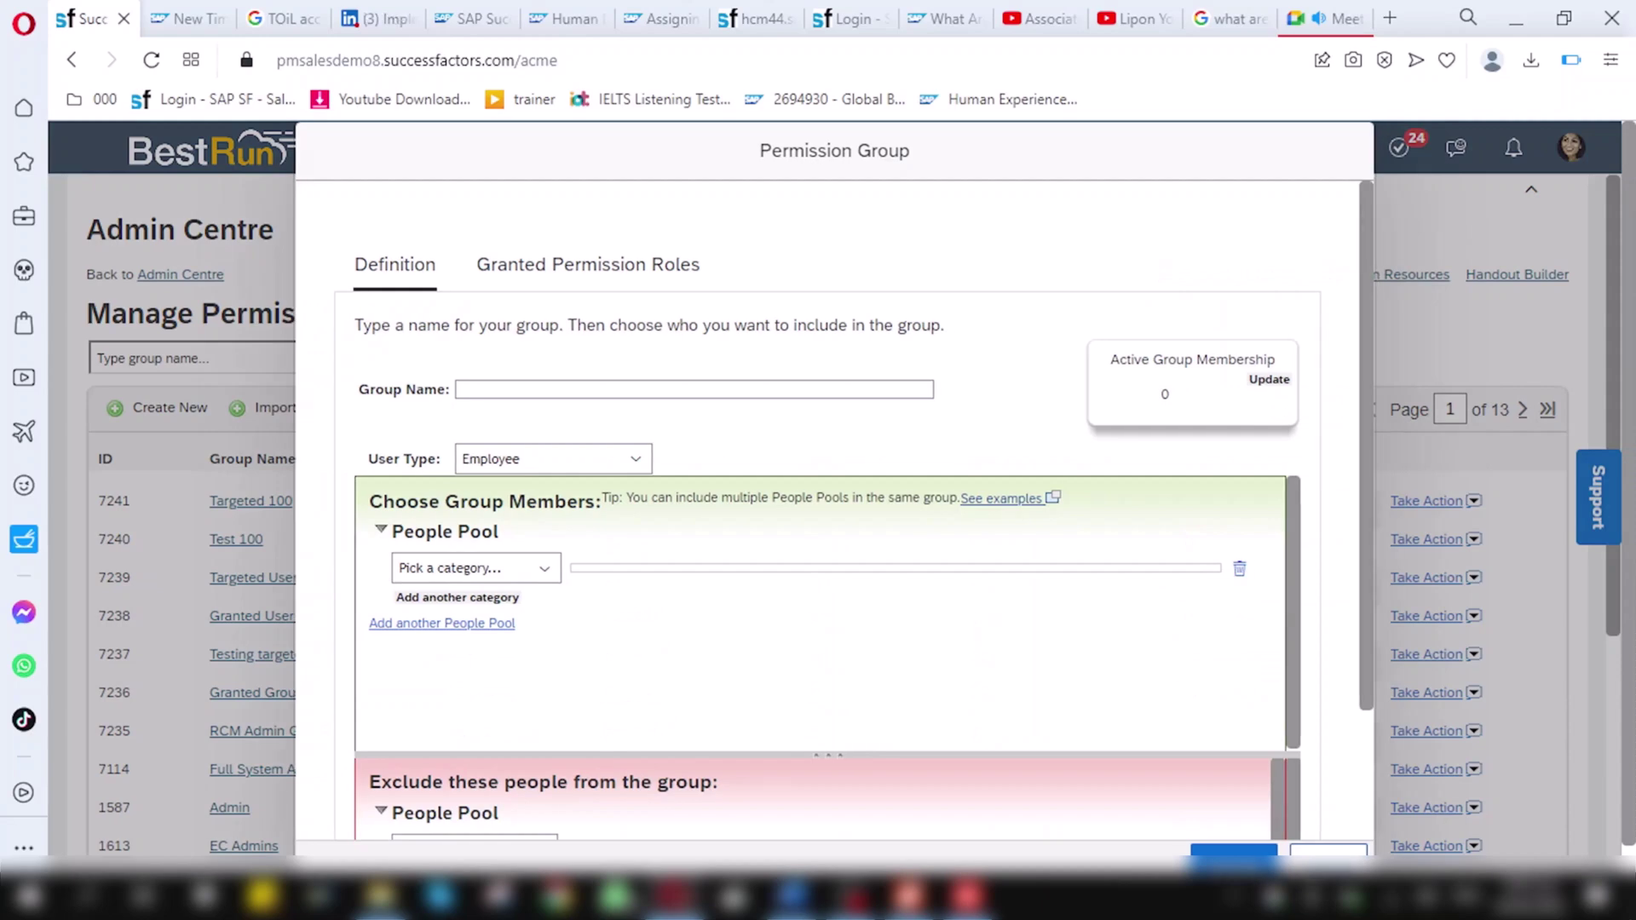
{"action": "left_click", "coordinate": [693, 388]}
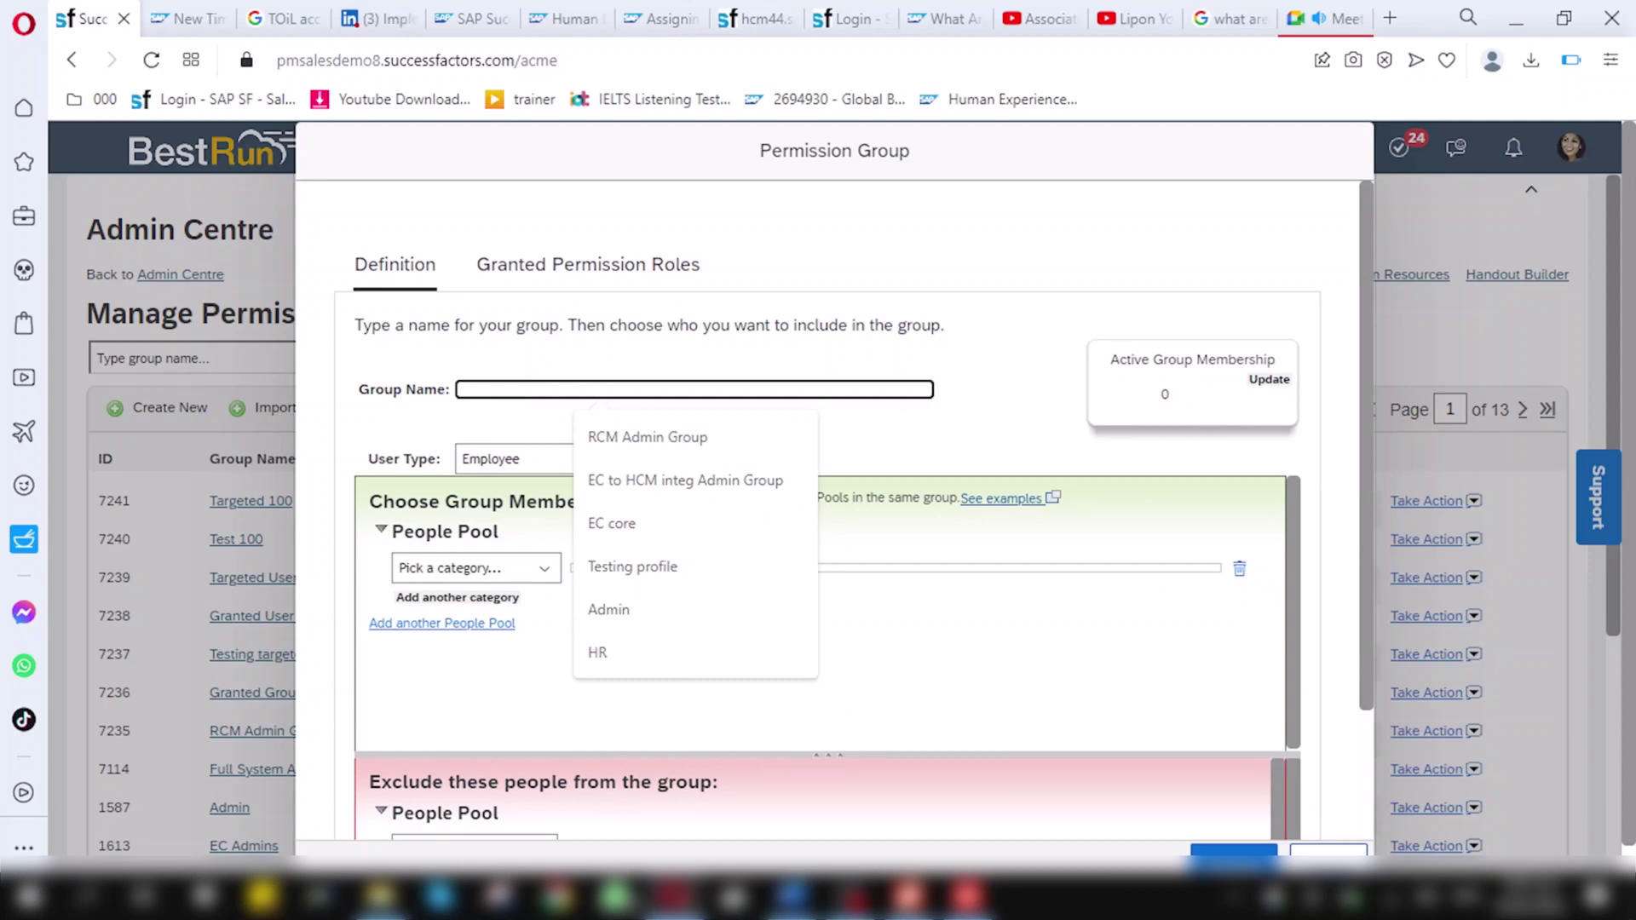
{"action": "type", "text": "100"}
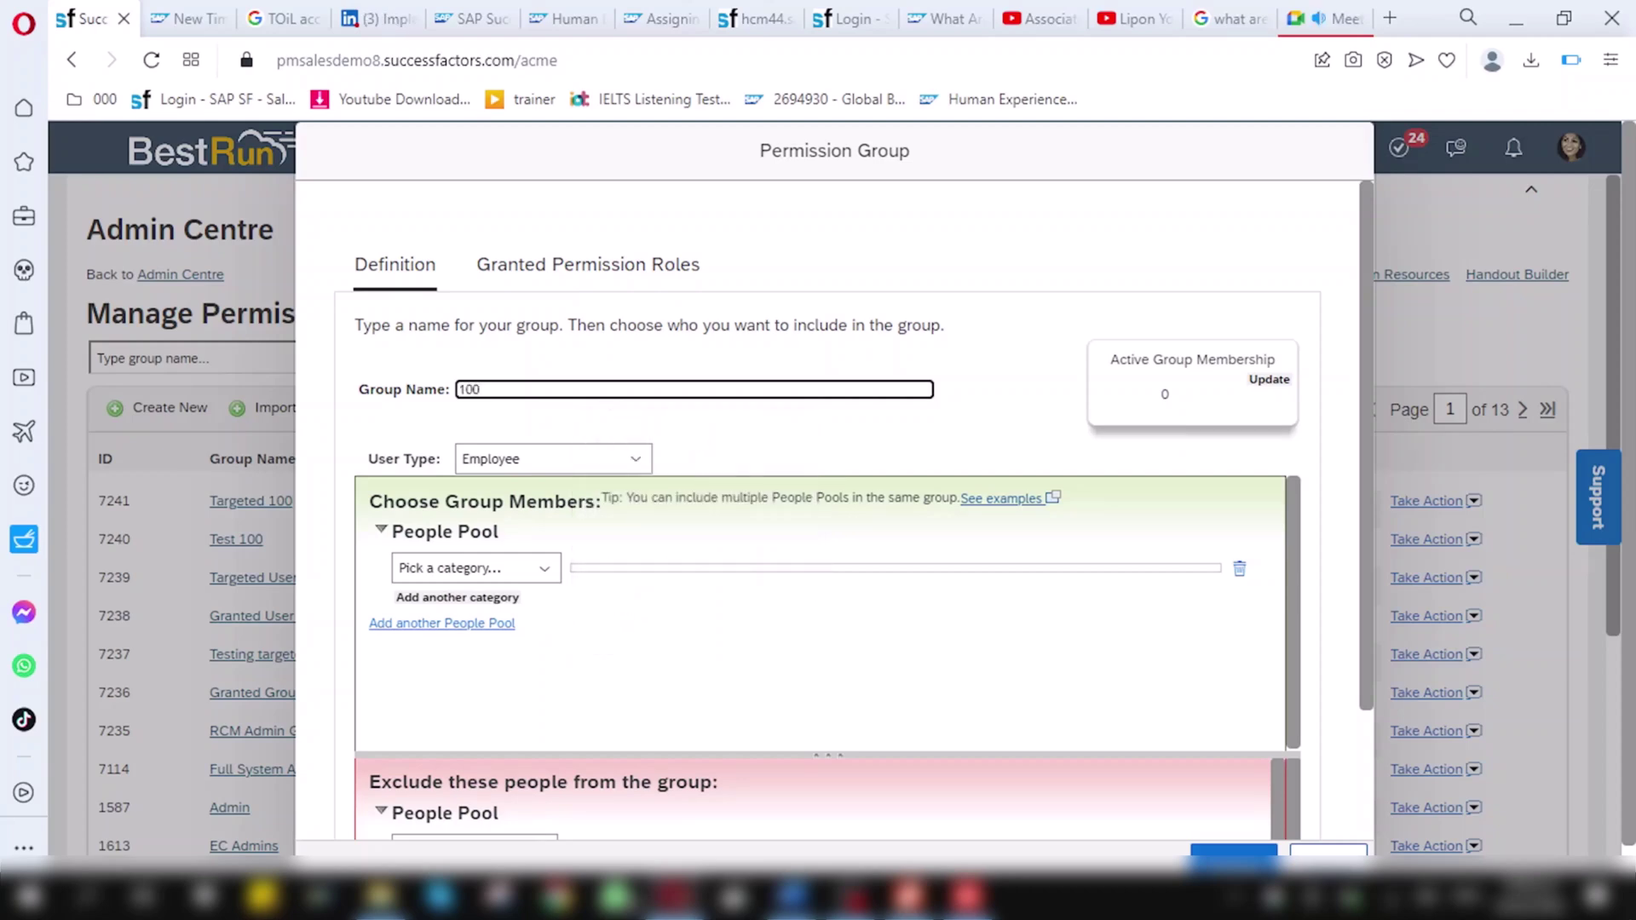
{"action": "type", "text": "Test"}
{"action": "left_click", "coordinate": [475, 568]}
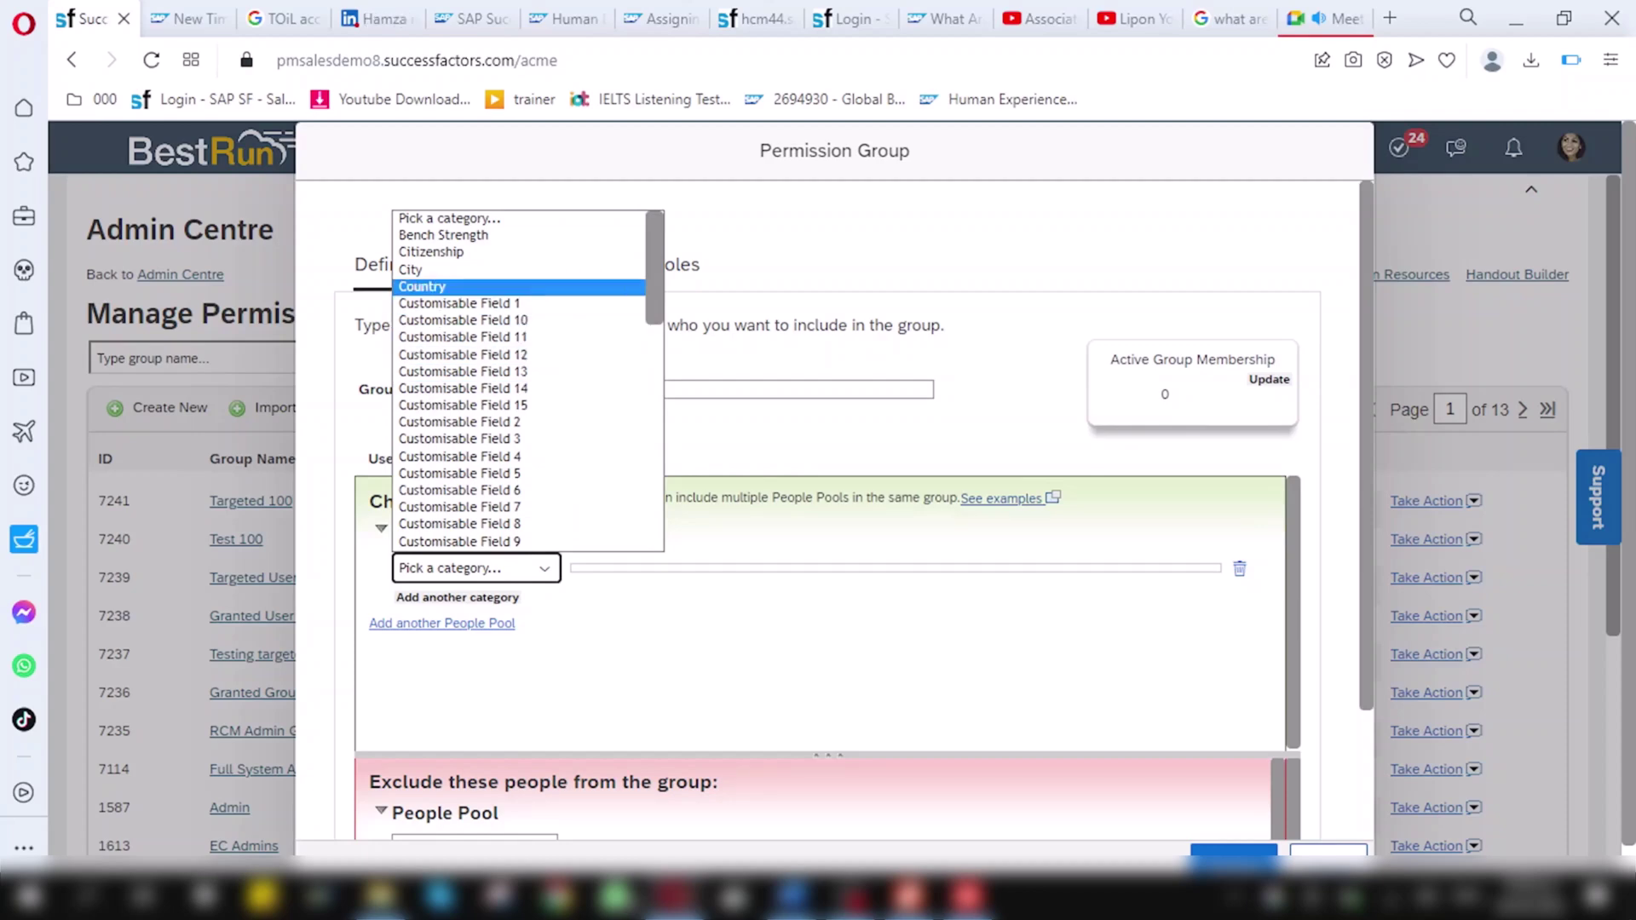
{"action": "left_click", "coordinate": [422, 287]}
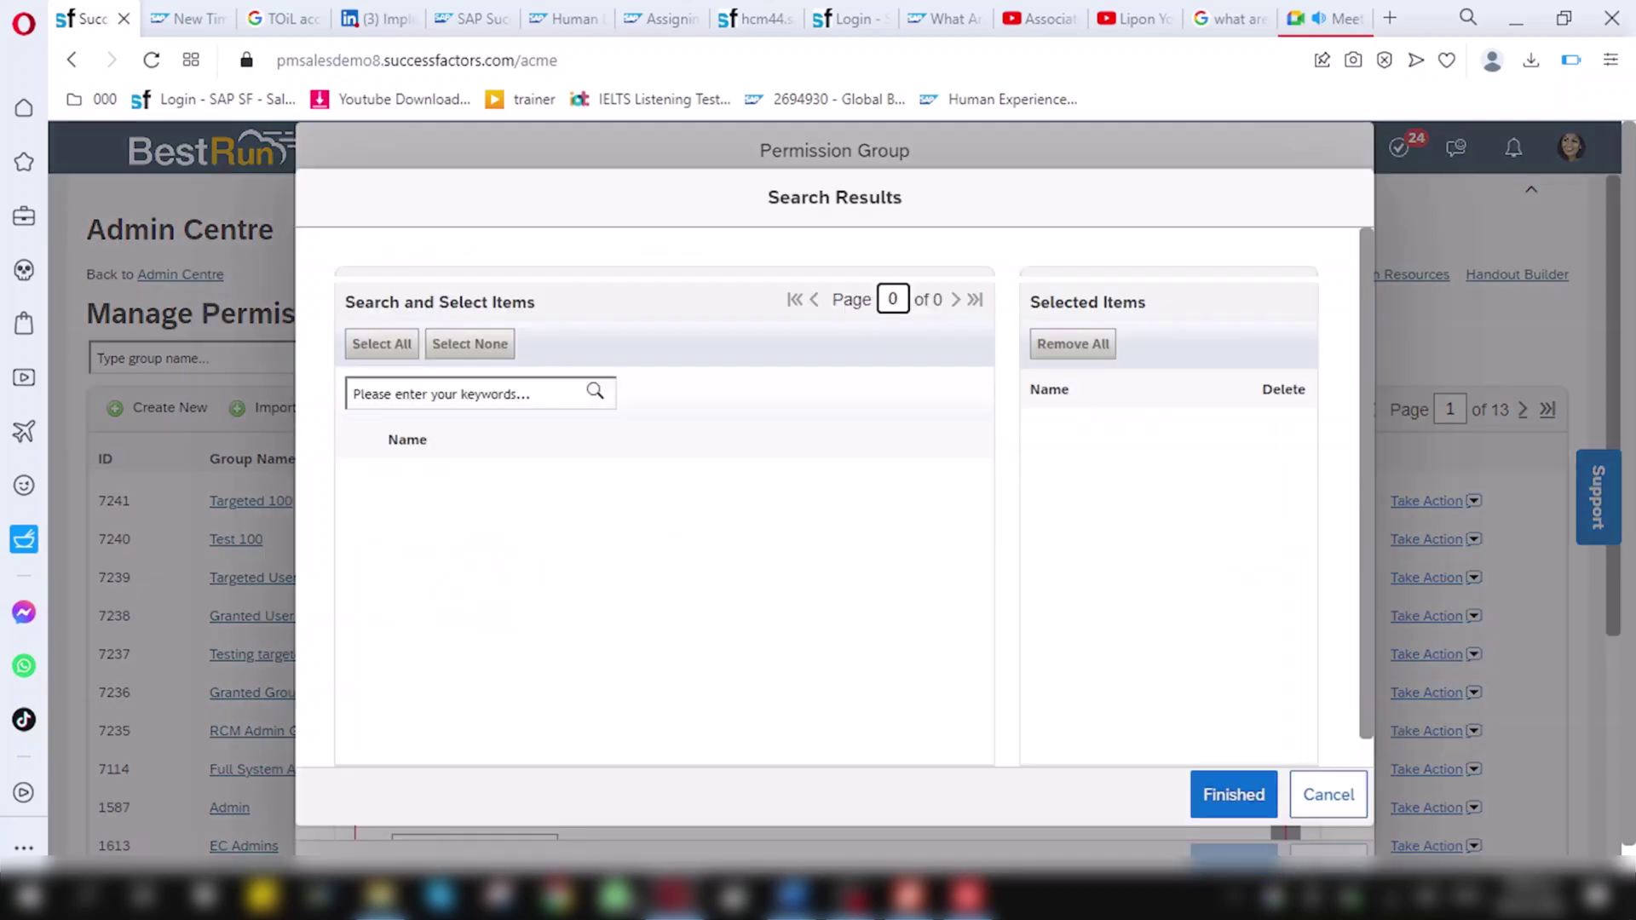
{"action": "left_click", "coordinate": [465, 394]}
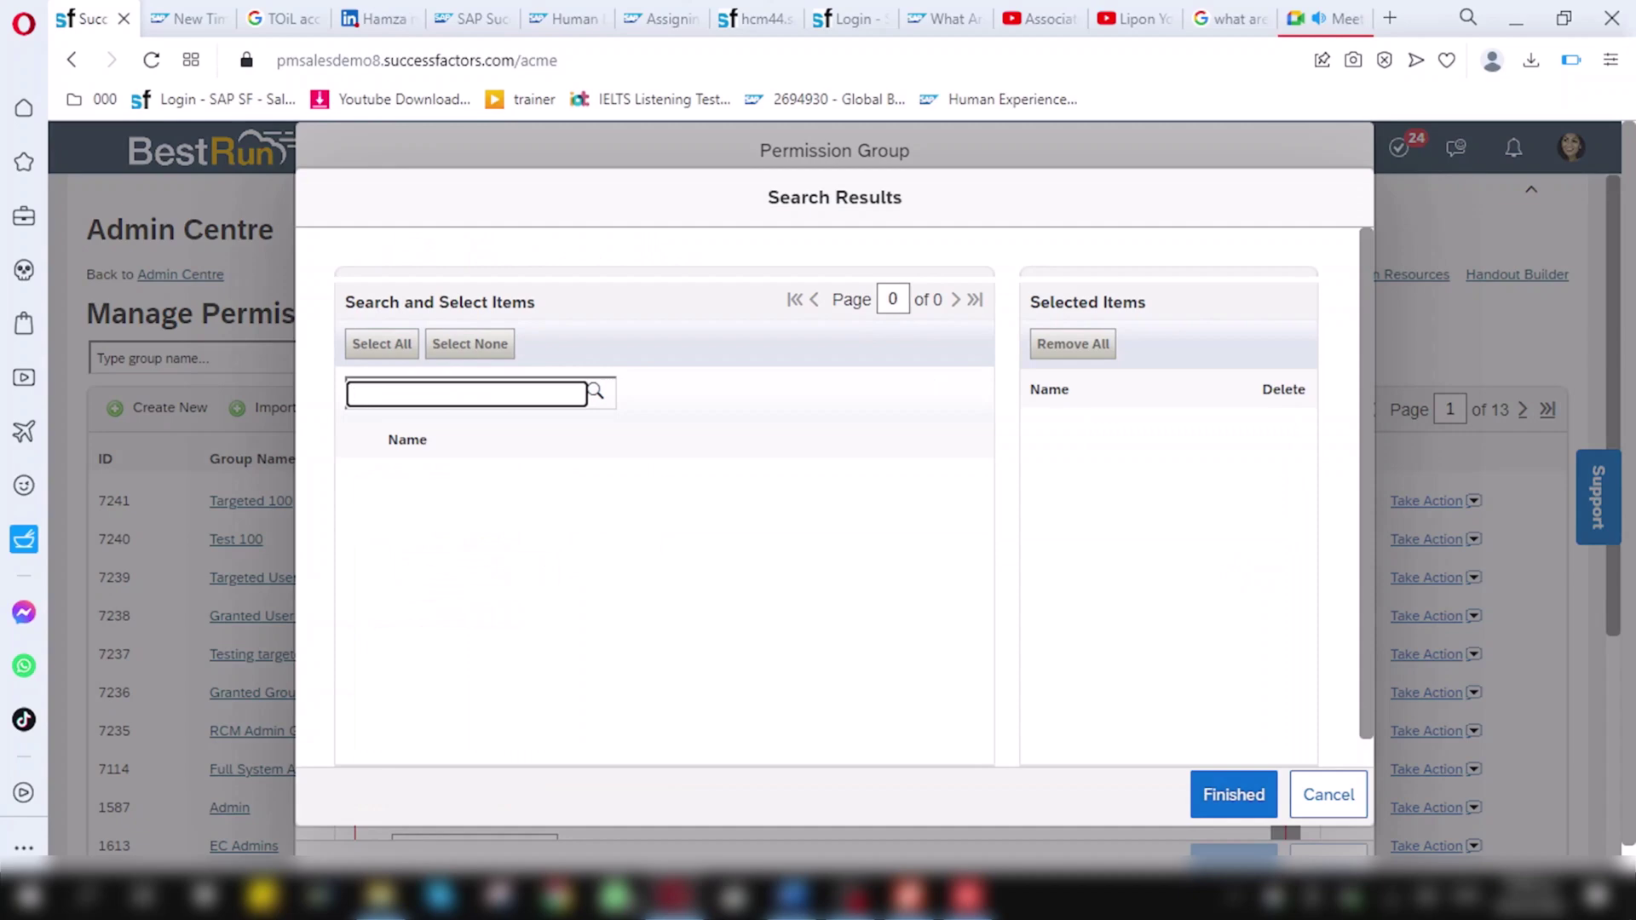
{"action": "left_click", "coordinate": [1327, 794]}
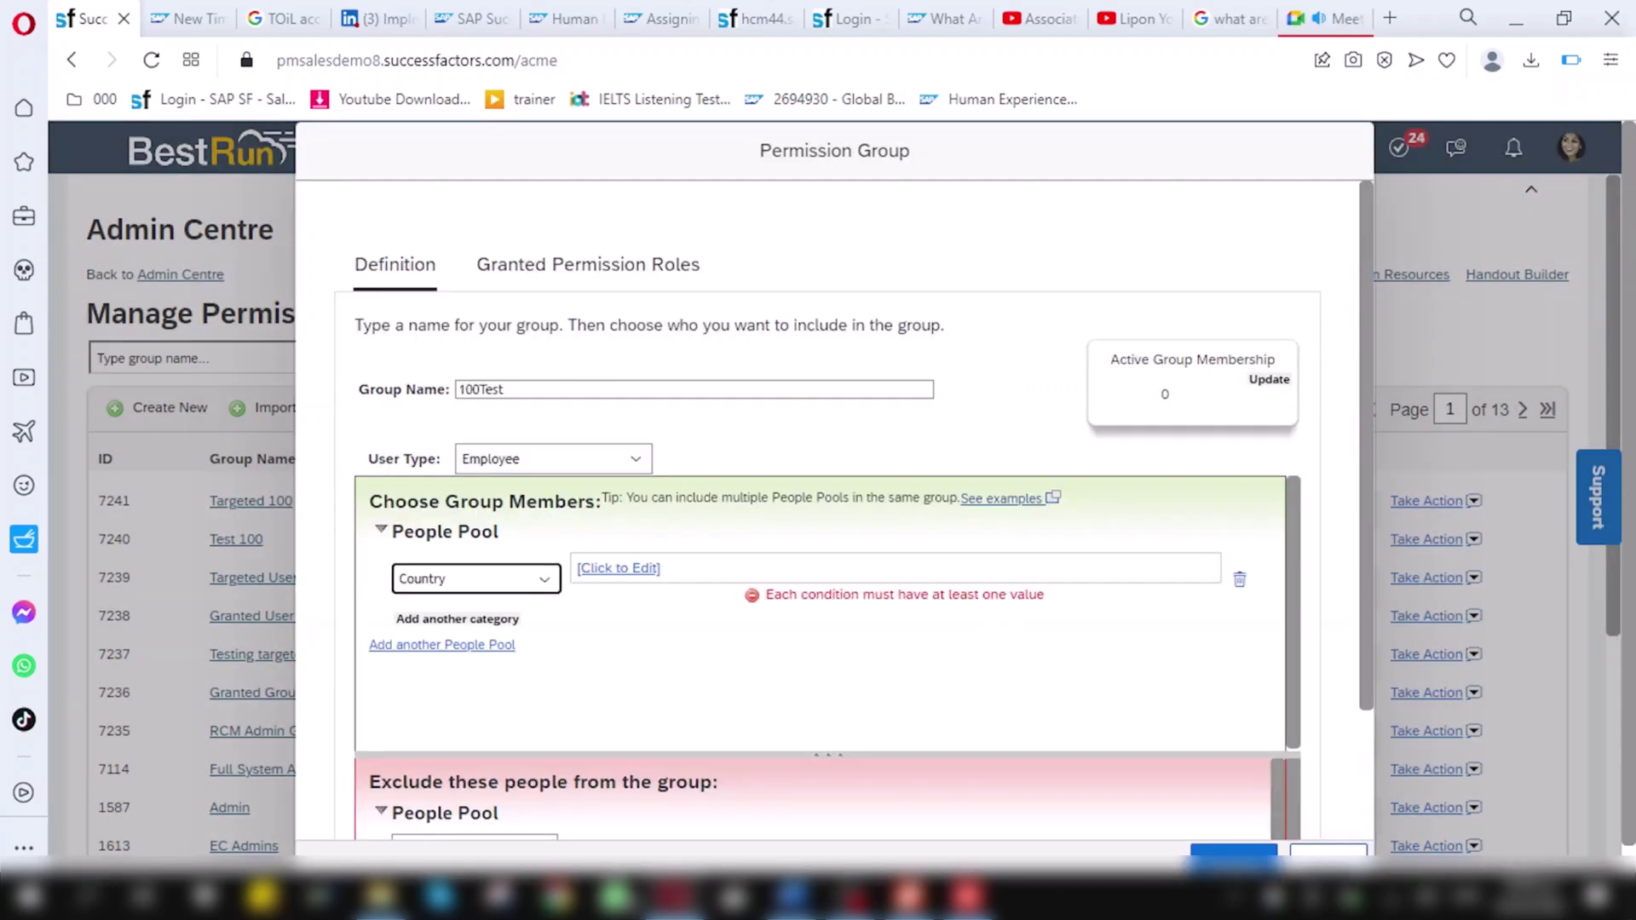
{"action": "left_click", "coordinate": [1239, 578]}
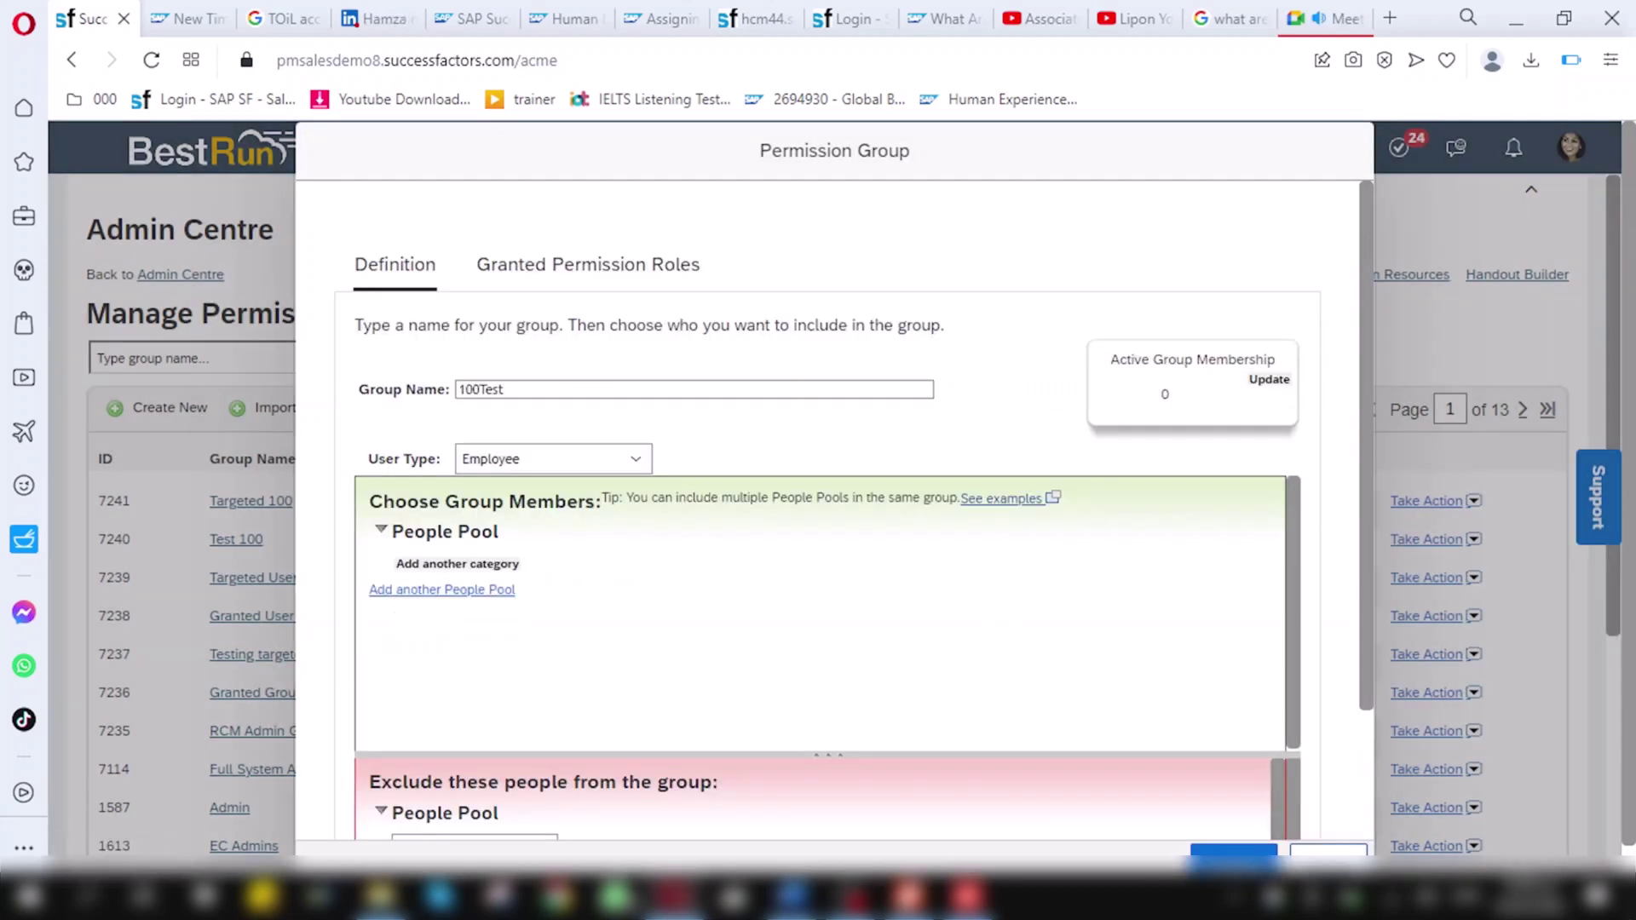
{"action": "left_click", "coordinate": [457, 564]}
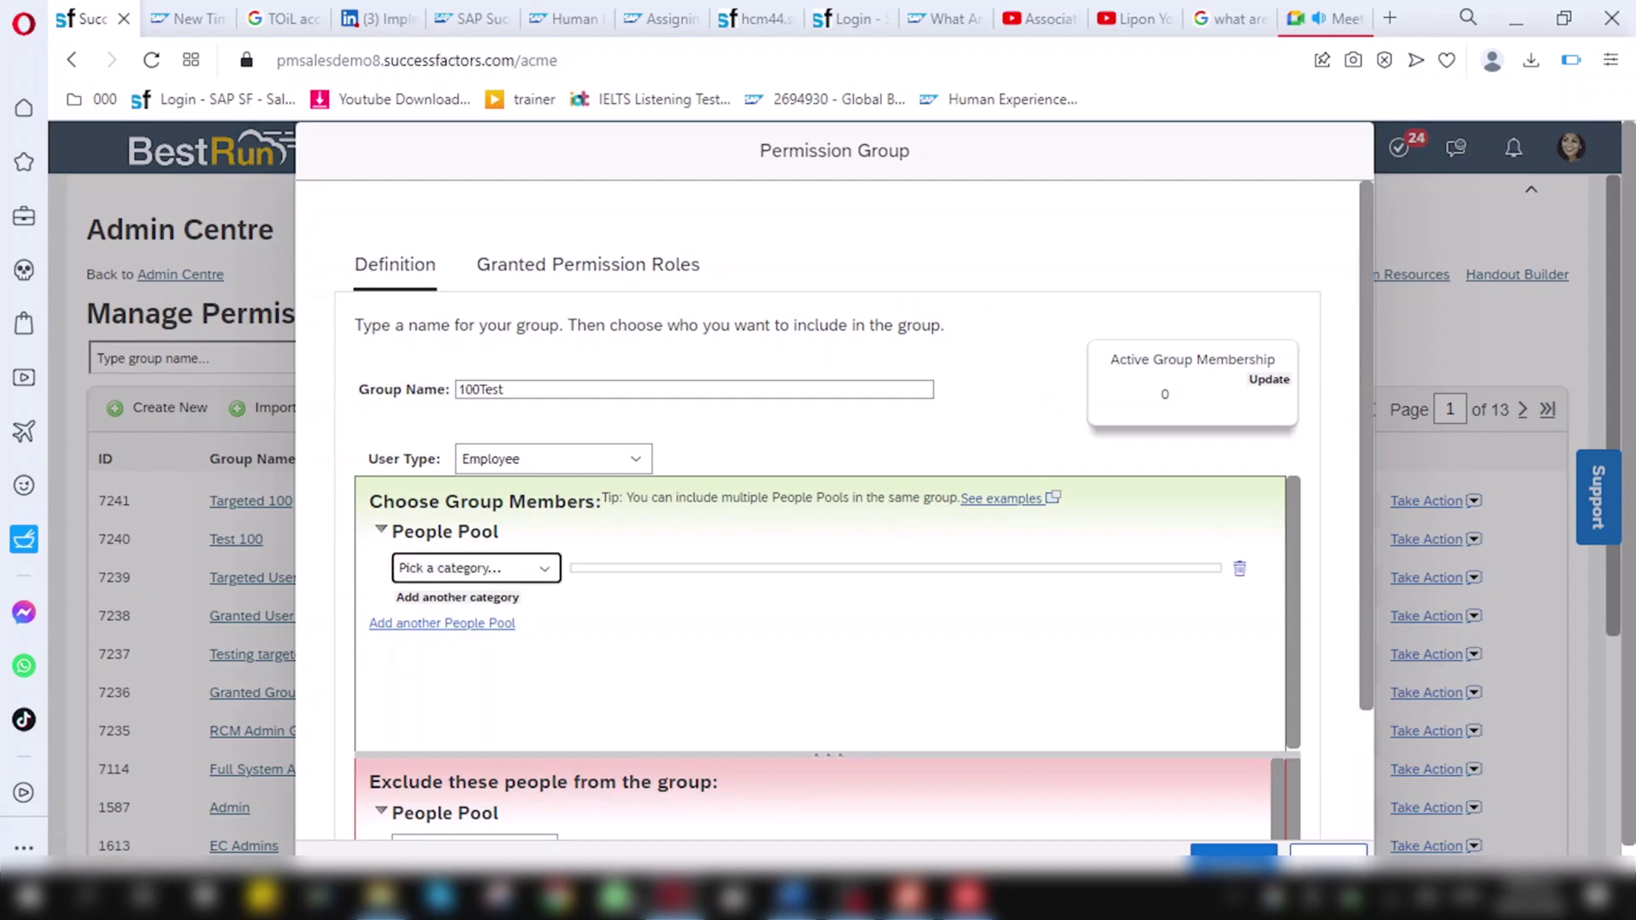
Add one employee to the group's people pool by the Username category and update the active group membership
{"action": "left_click", "coordinate": [475, 567]}
{"action": "scroll", "coordinate": [518, 380], "scroll_direction": "down", "scroll_amount": 10}
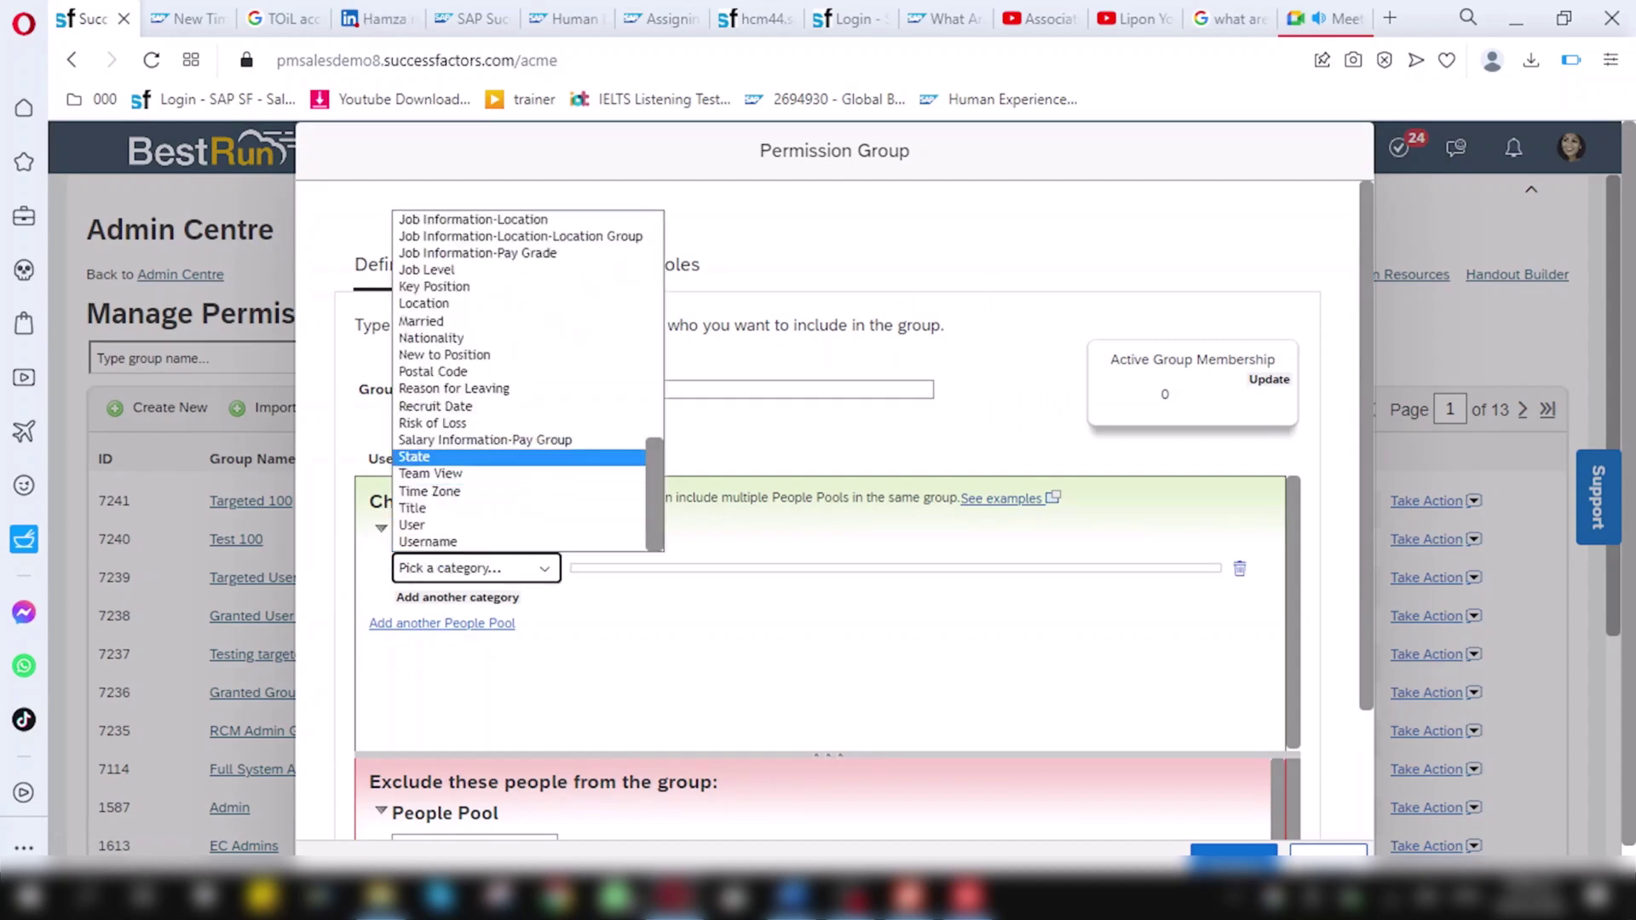
{"action": "left_click", "coordinate": [428, 542]}
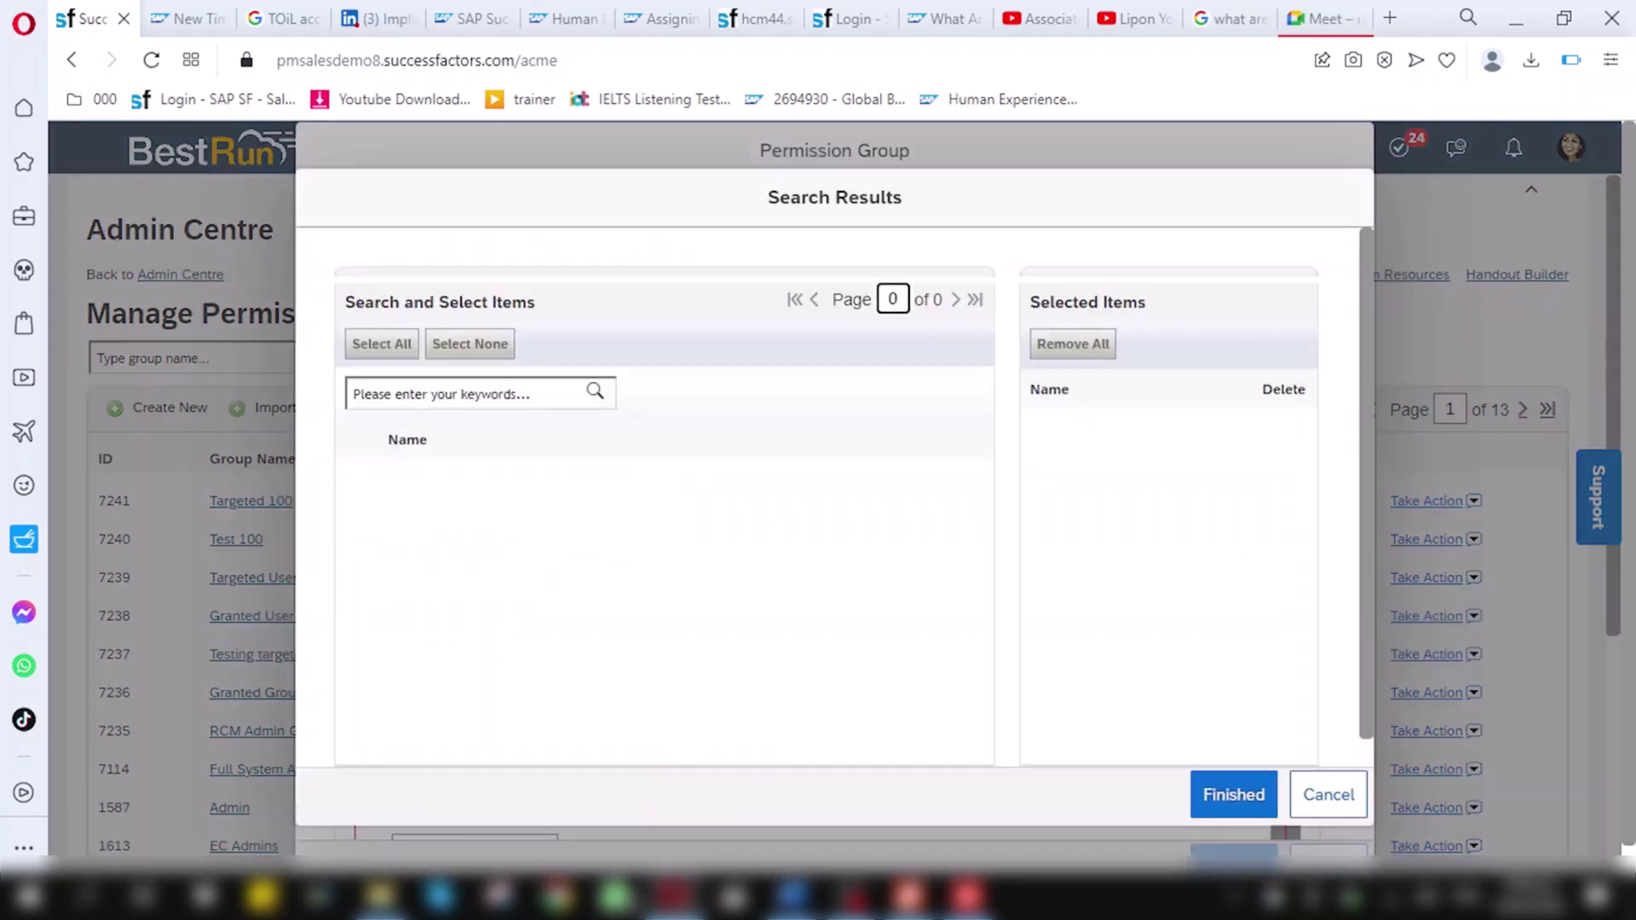
{"action": "left_click", "coordinate": [465, 394]}
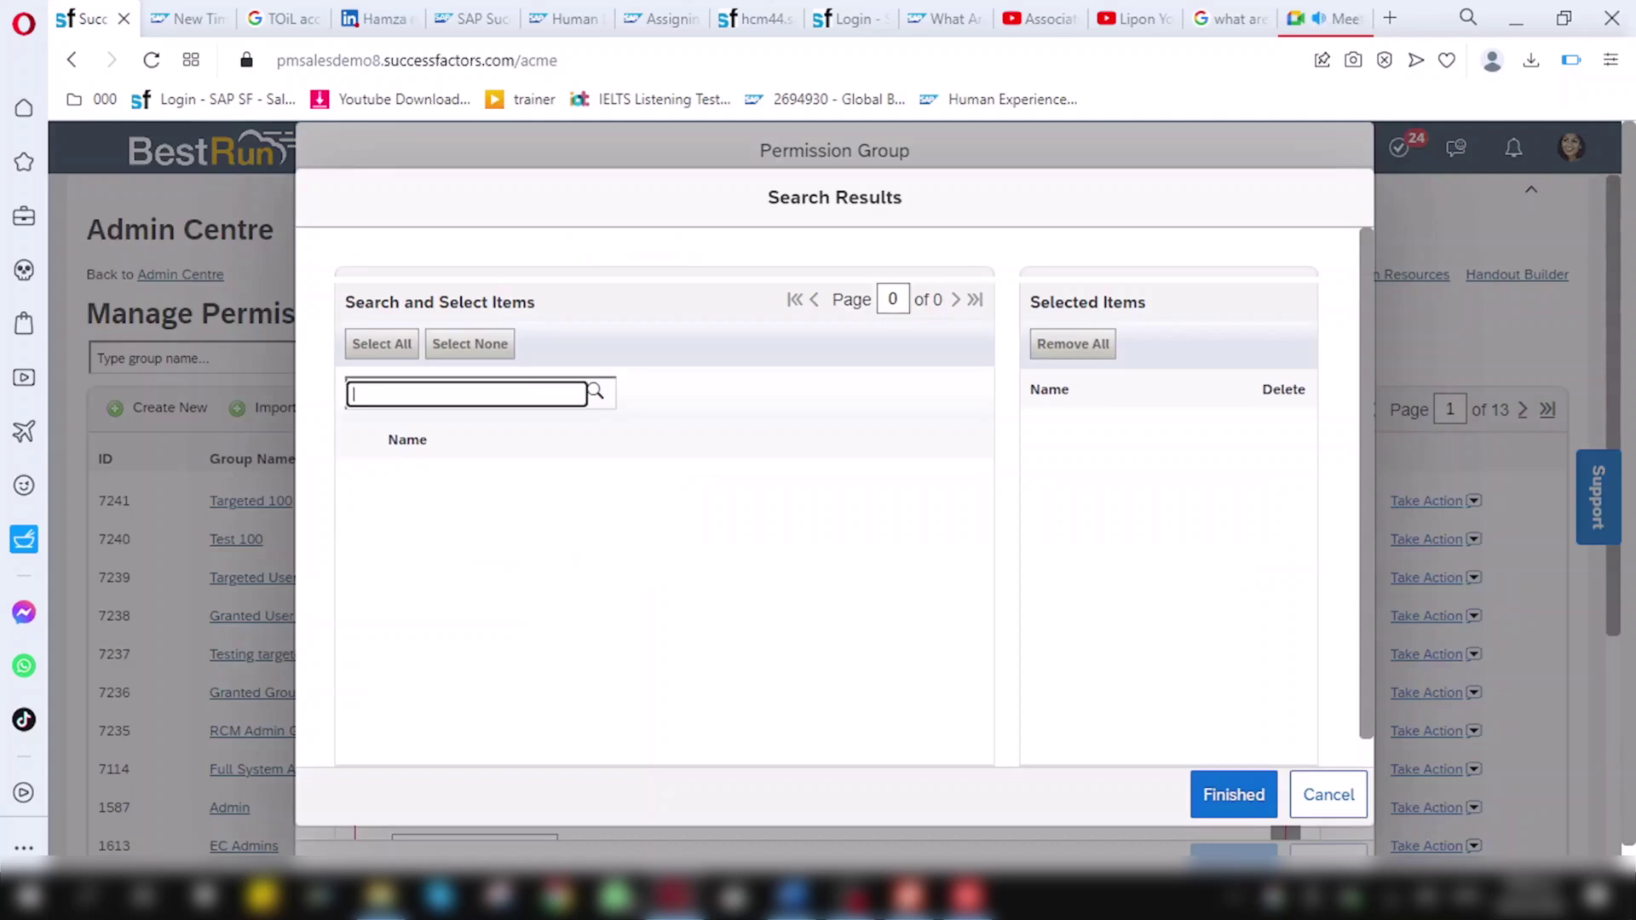
{"action": "type", "text": "dolan"}
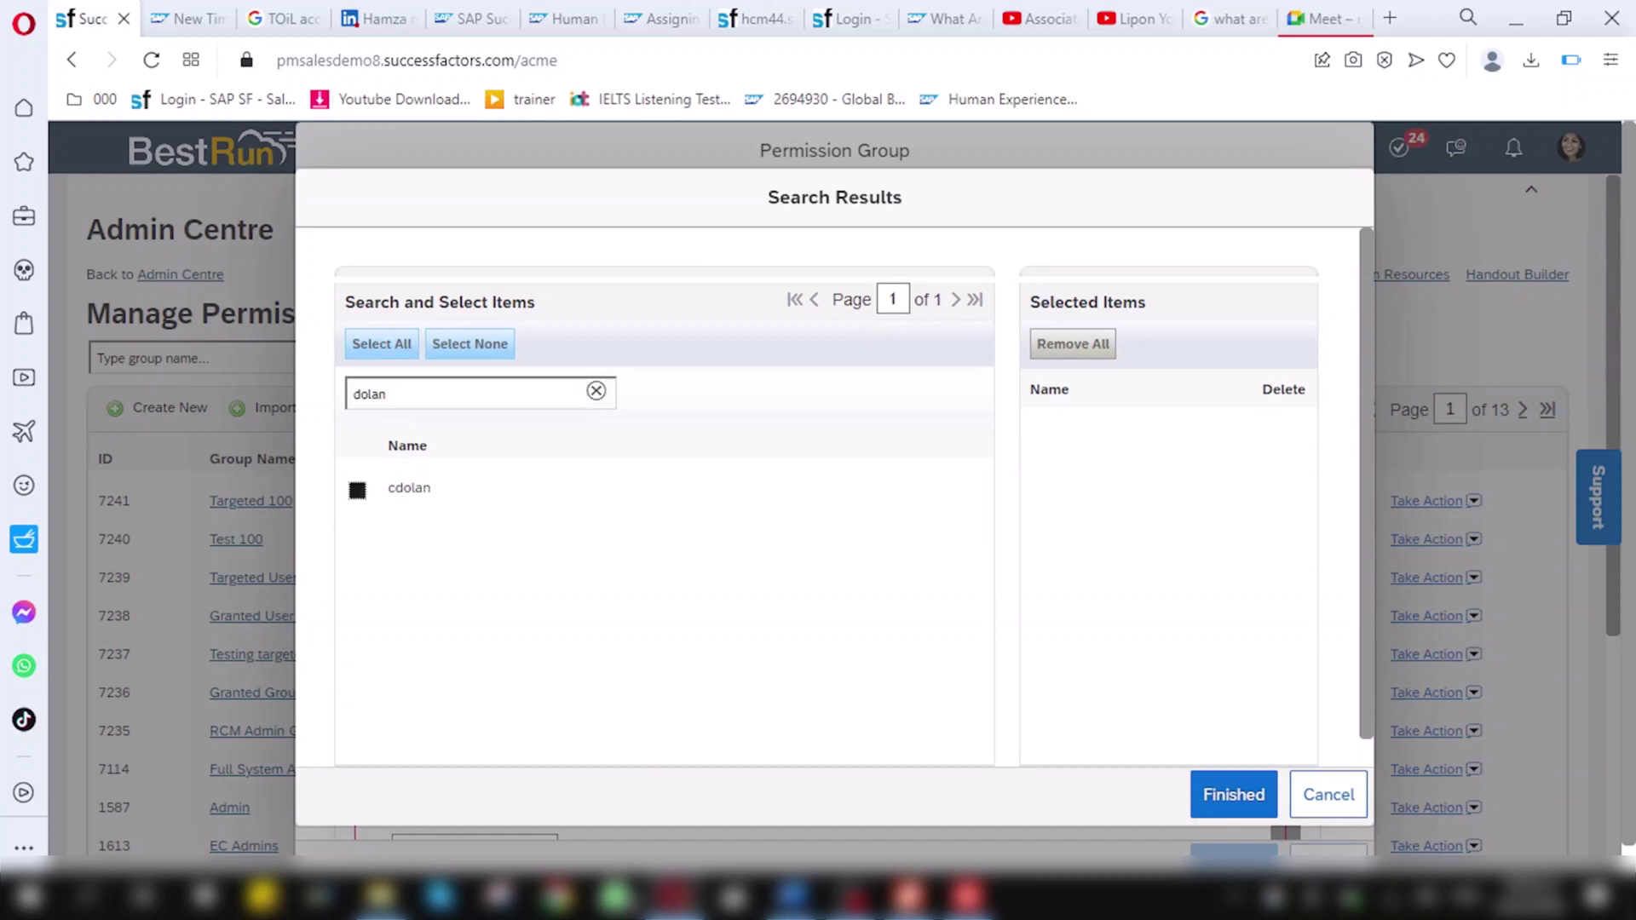
{"action": "left_click", "coordinate": [357, 490]}
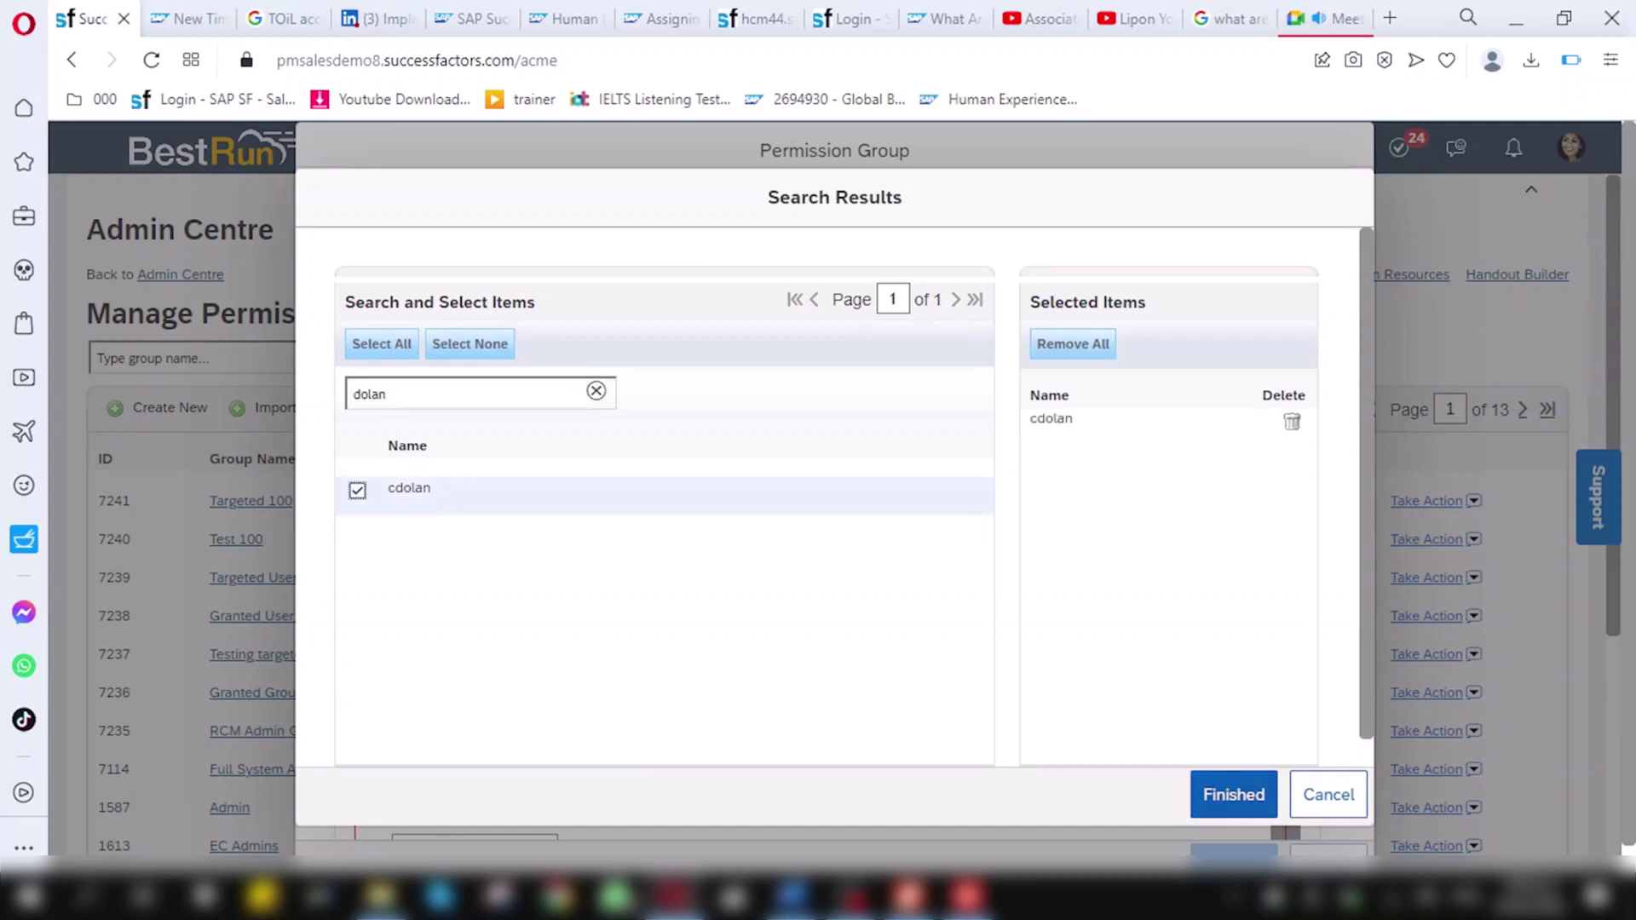
{"action": "left_click", "coordinate": [1234, 794]}
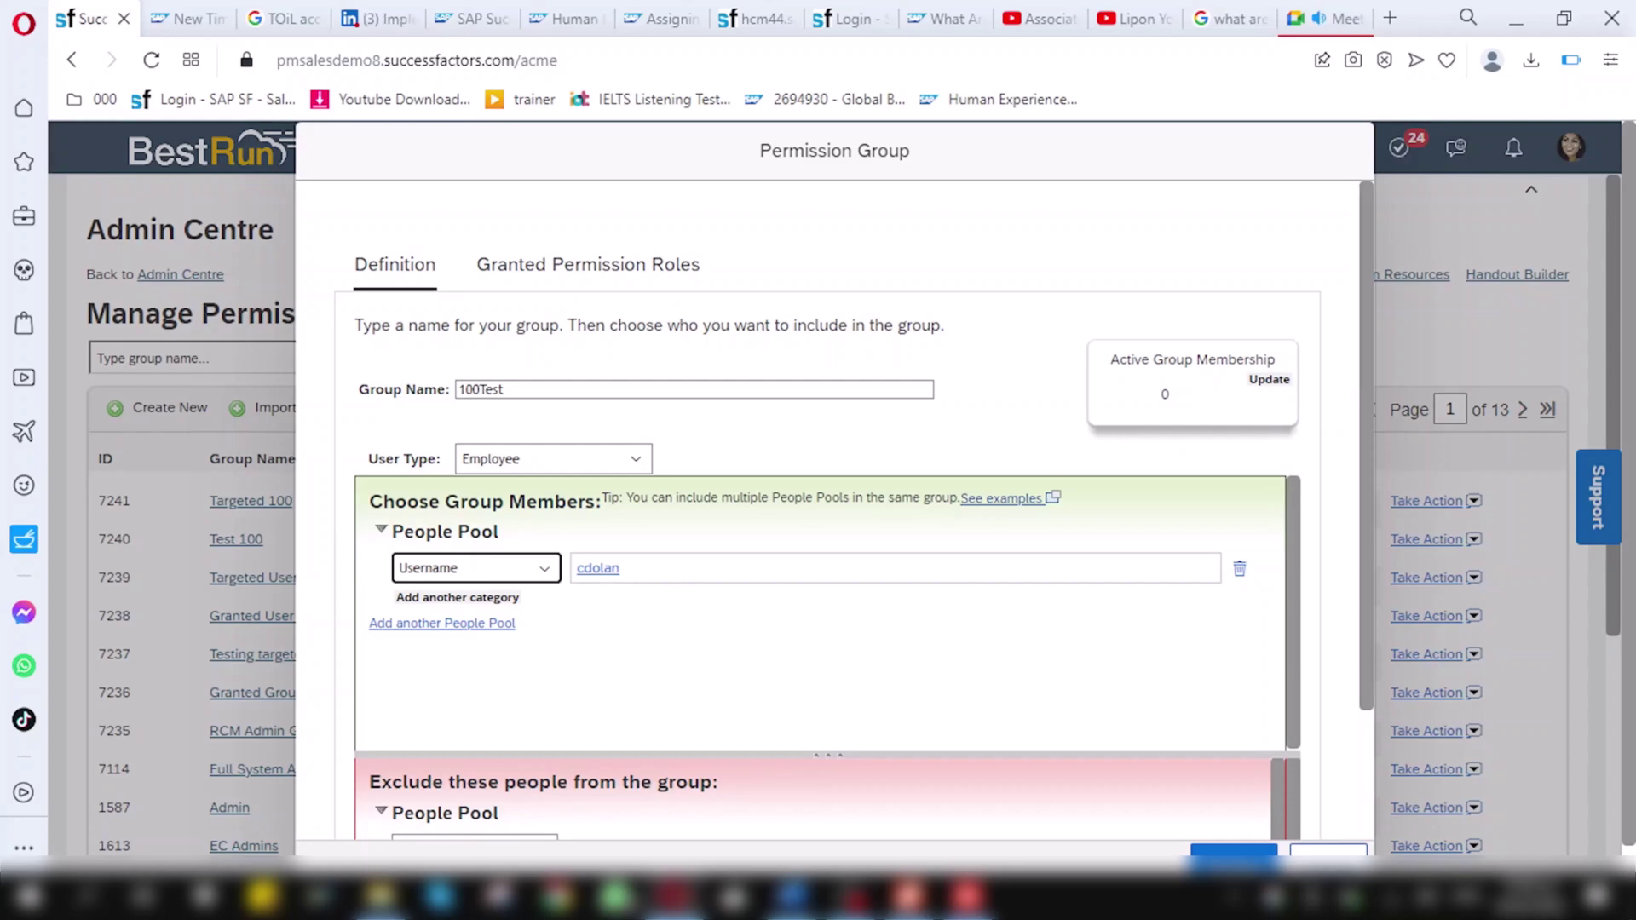
{"action": "left_click", "coordinate": [1269, 379]}
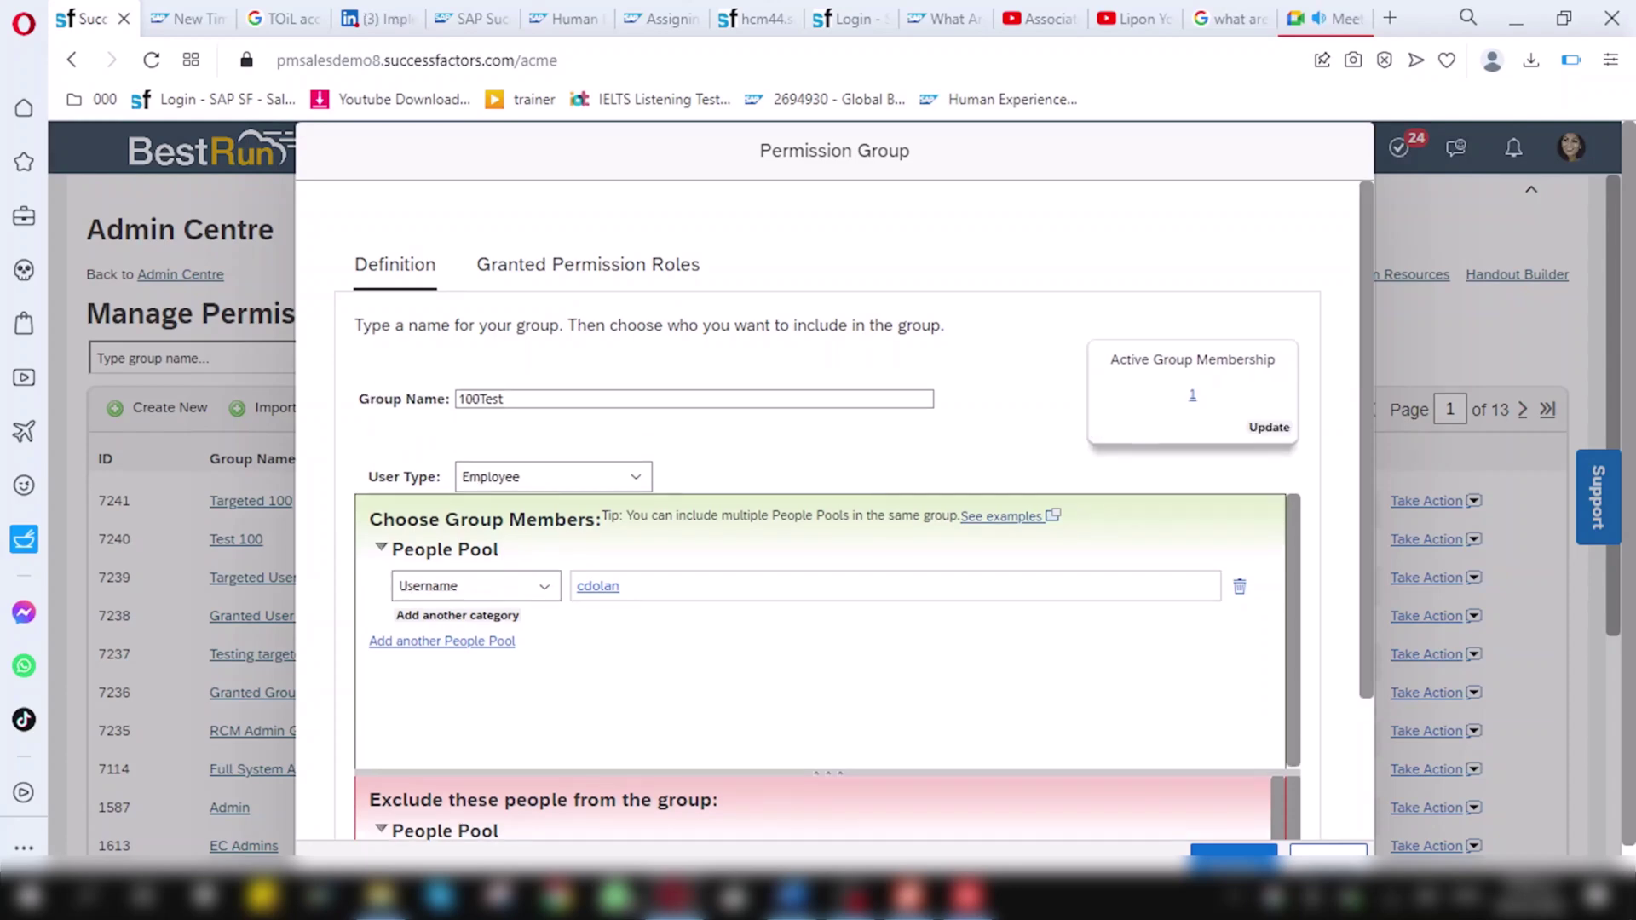
Extend the group name to 100TestGranted and save the permission group
{"action": "left_click", "coordinate": [505, 399]}
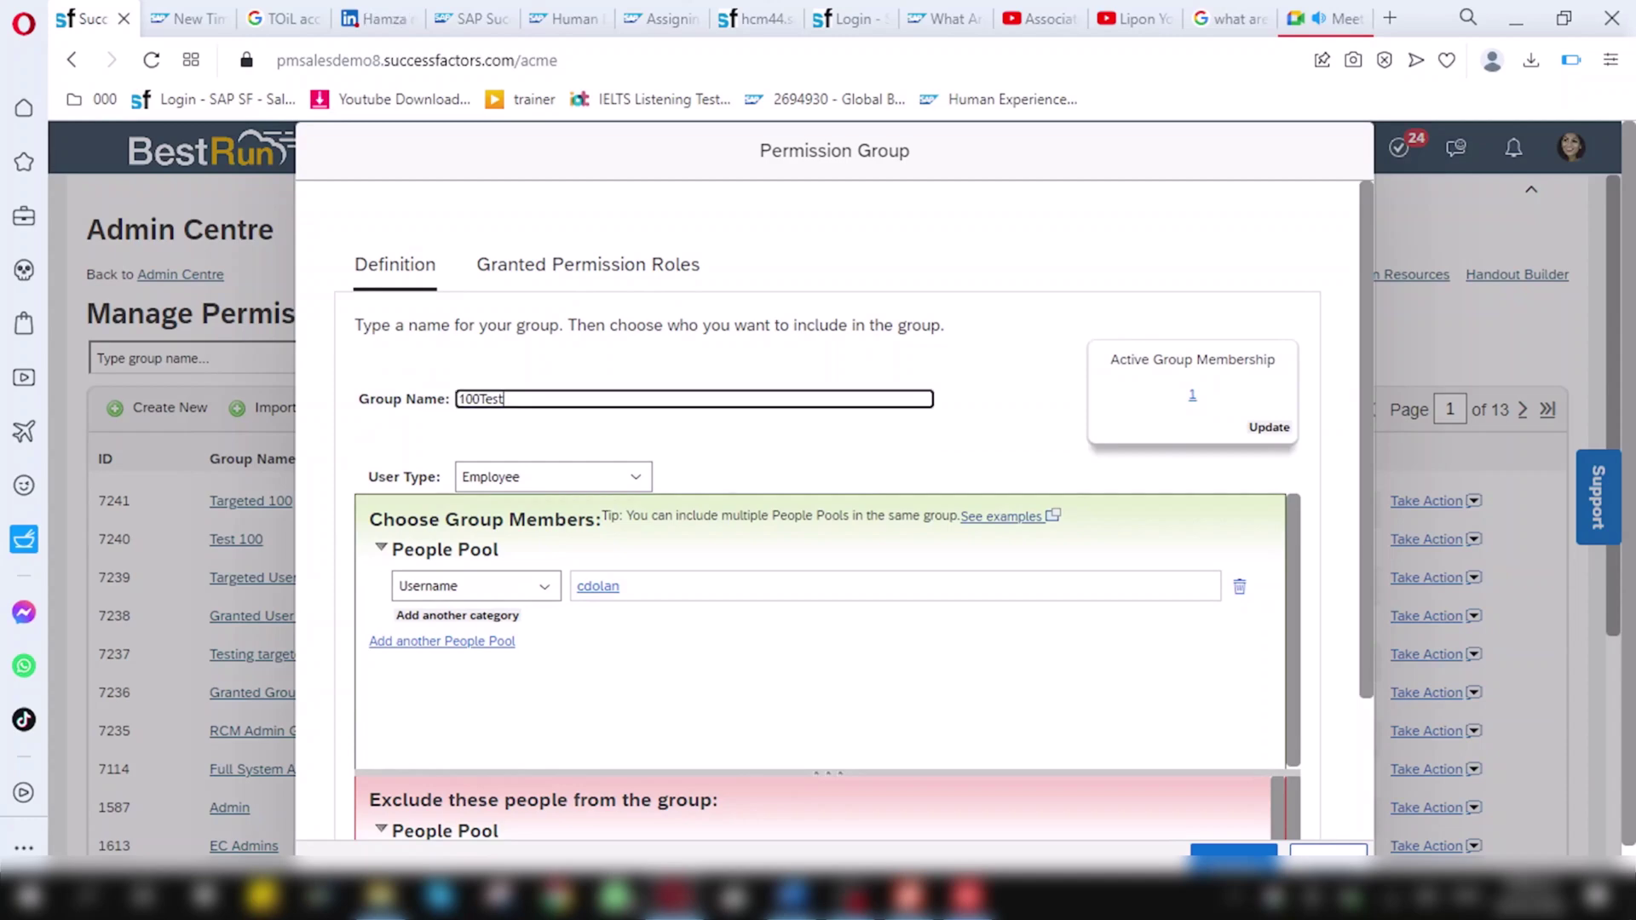
{"action": "type", "text": "Granted"}
{"action": "left_click", "coordinate": [1234, 856]}
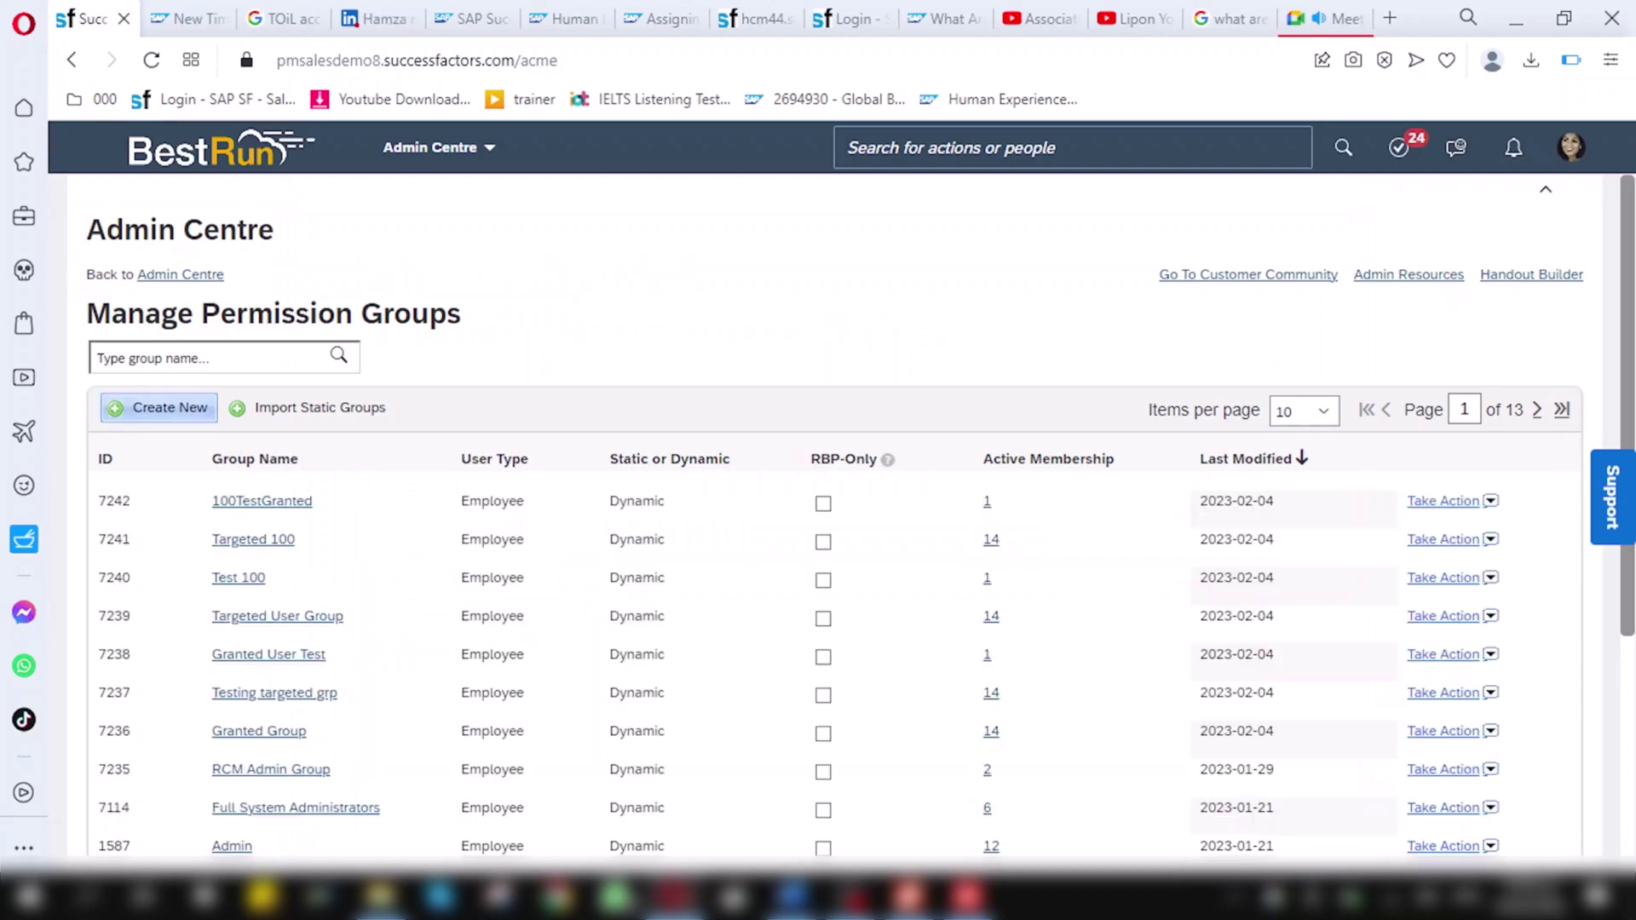
Create a new permission group and name it 100TragetedGroup
{"action": "left_click", "coordinate": [159, 407]}
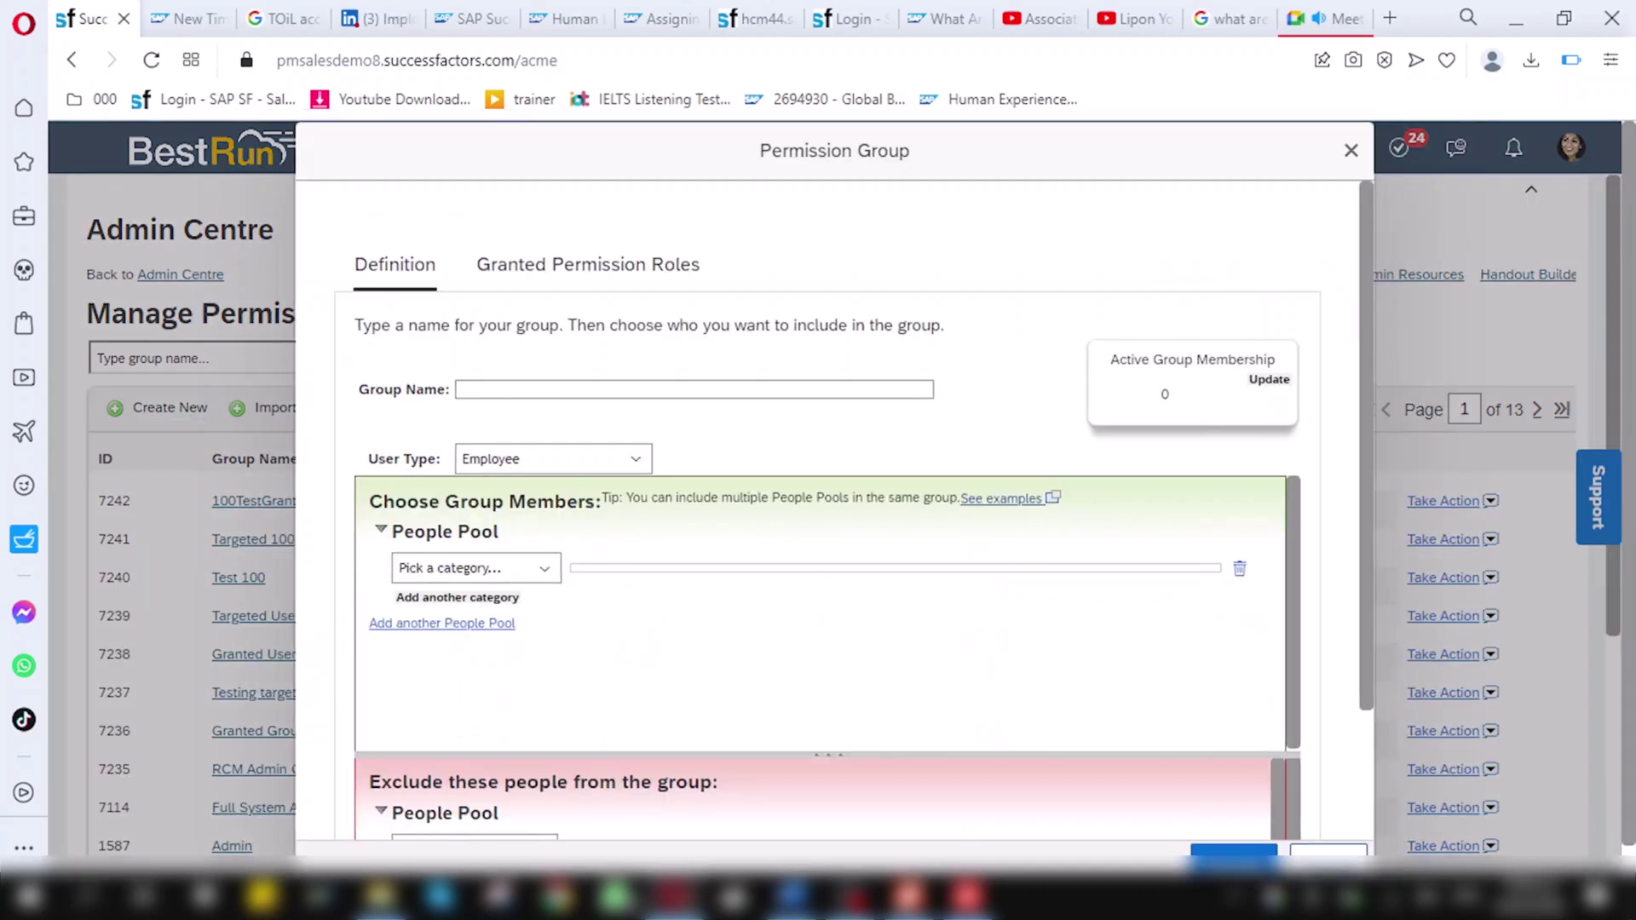
{"action": "left_click", "coordinate": [693, 388]}
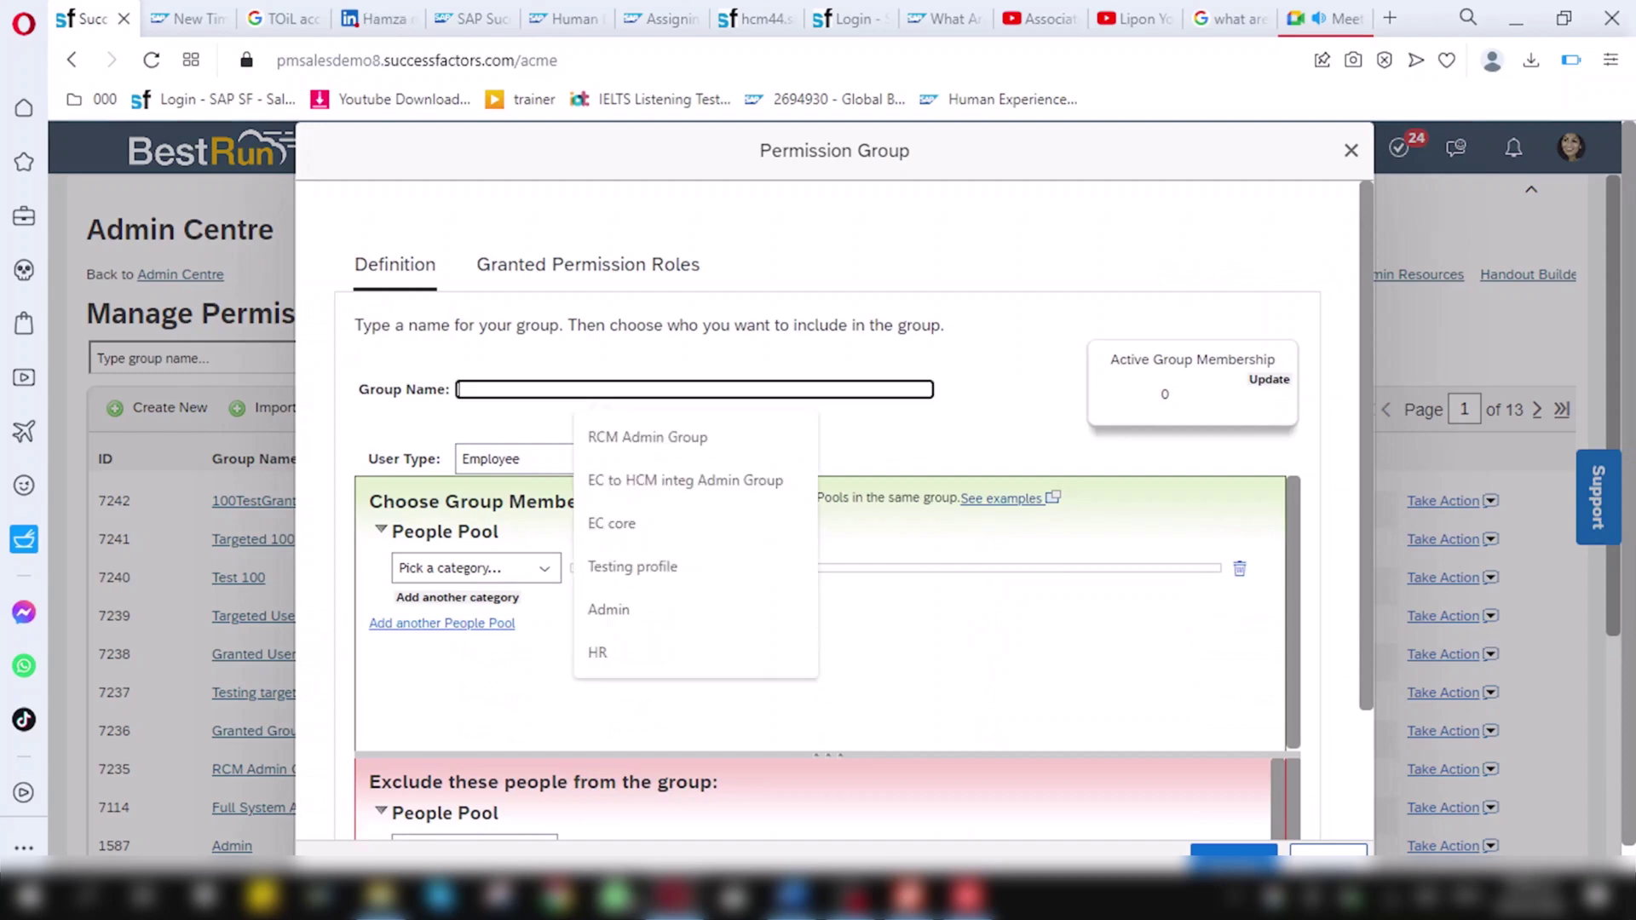
{"action": "type", "text": "100Tr"}
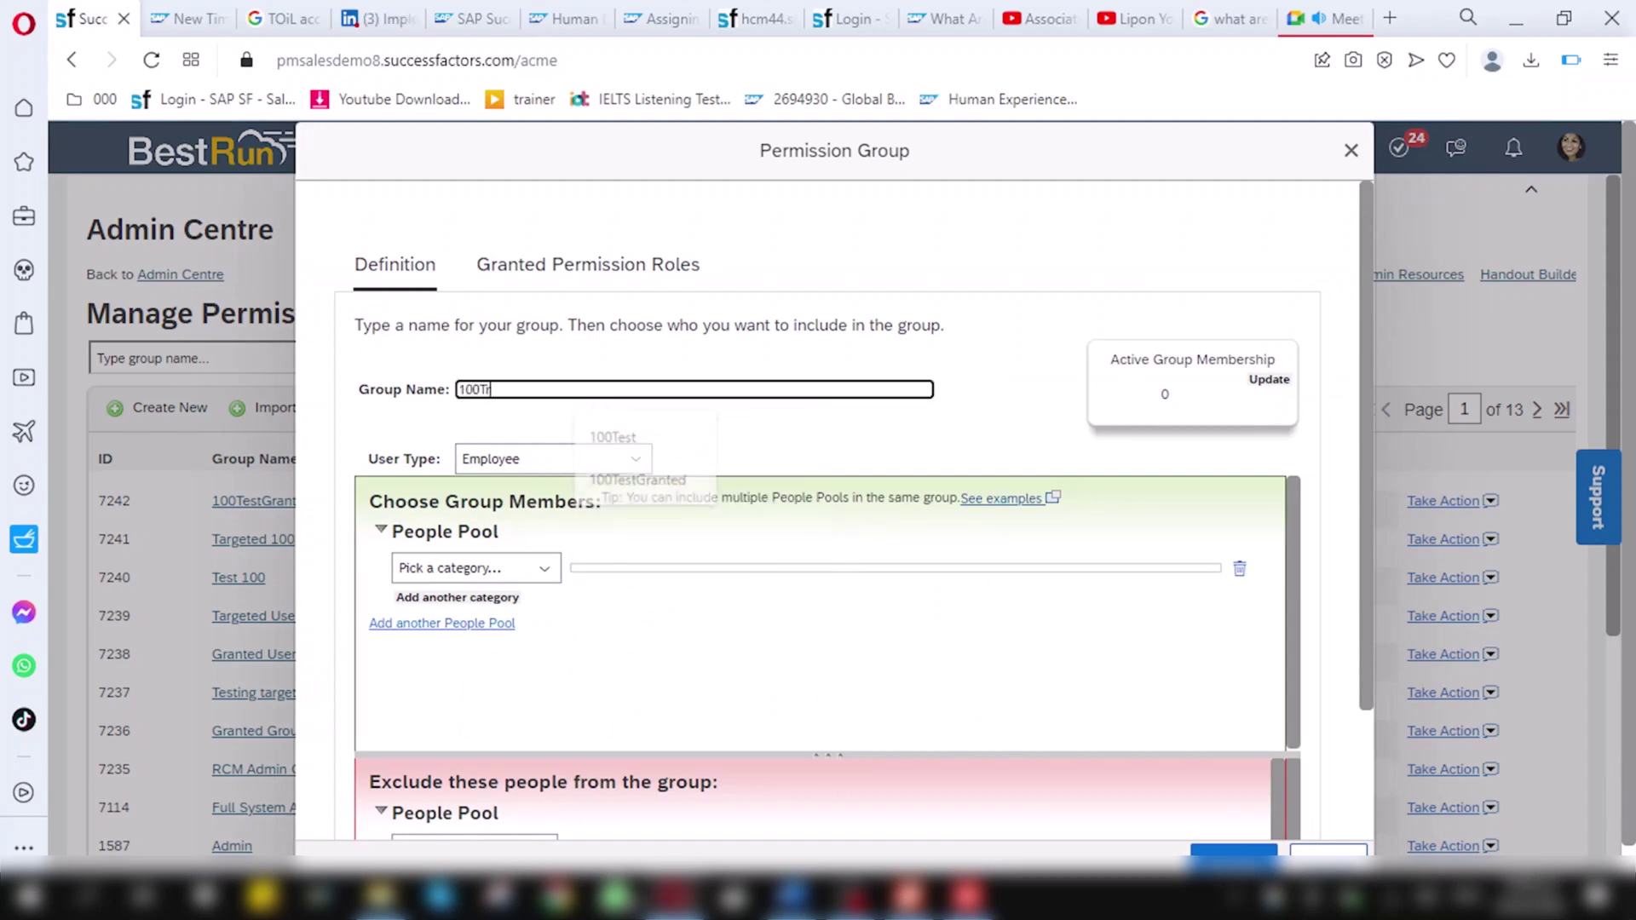
{"action": "type", "text": "ageted"}
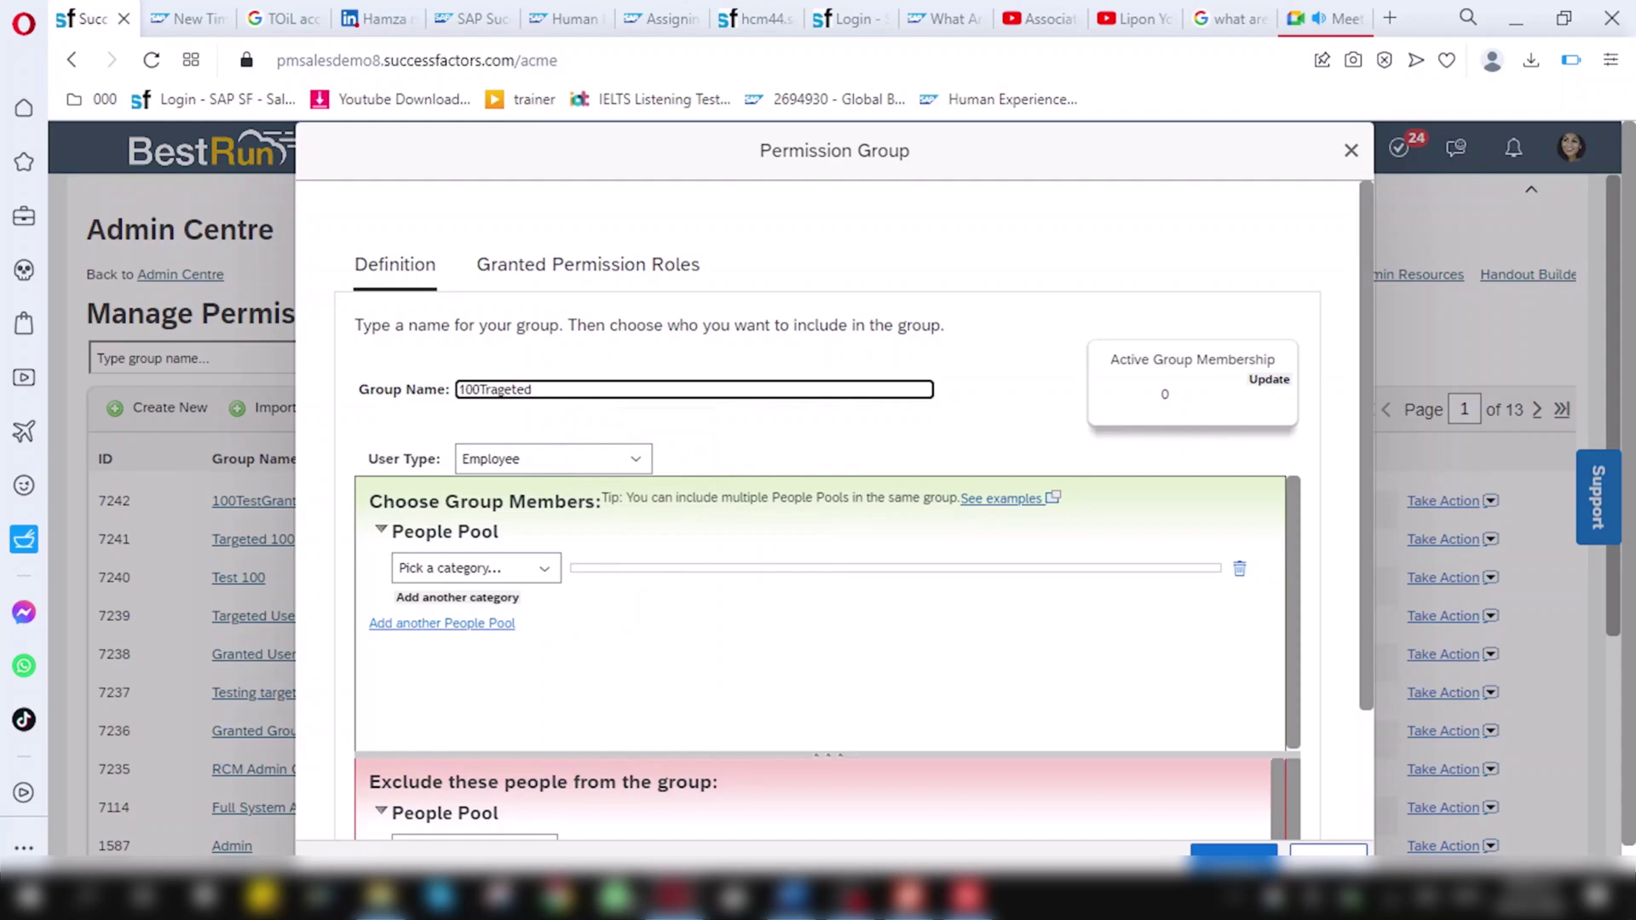
{"action": "type", "text": "Group"}
Try a people pool condition with Job Information-Location equal to Atlanta (R310), and delete that category row
{"action": "left_click", "coordinate": [475, 567]}
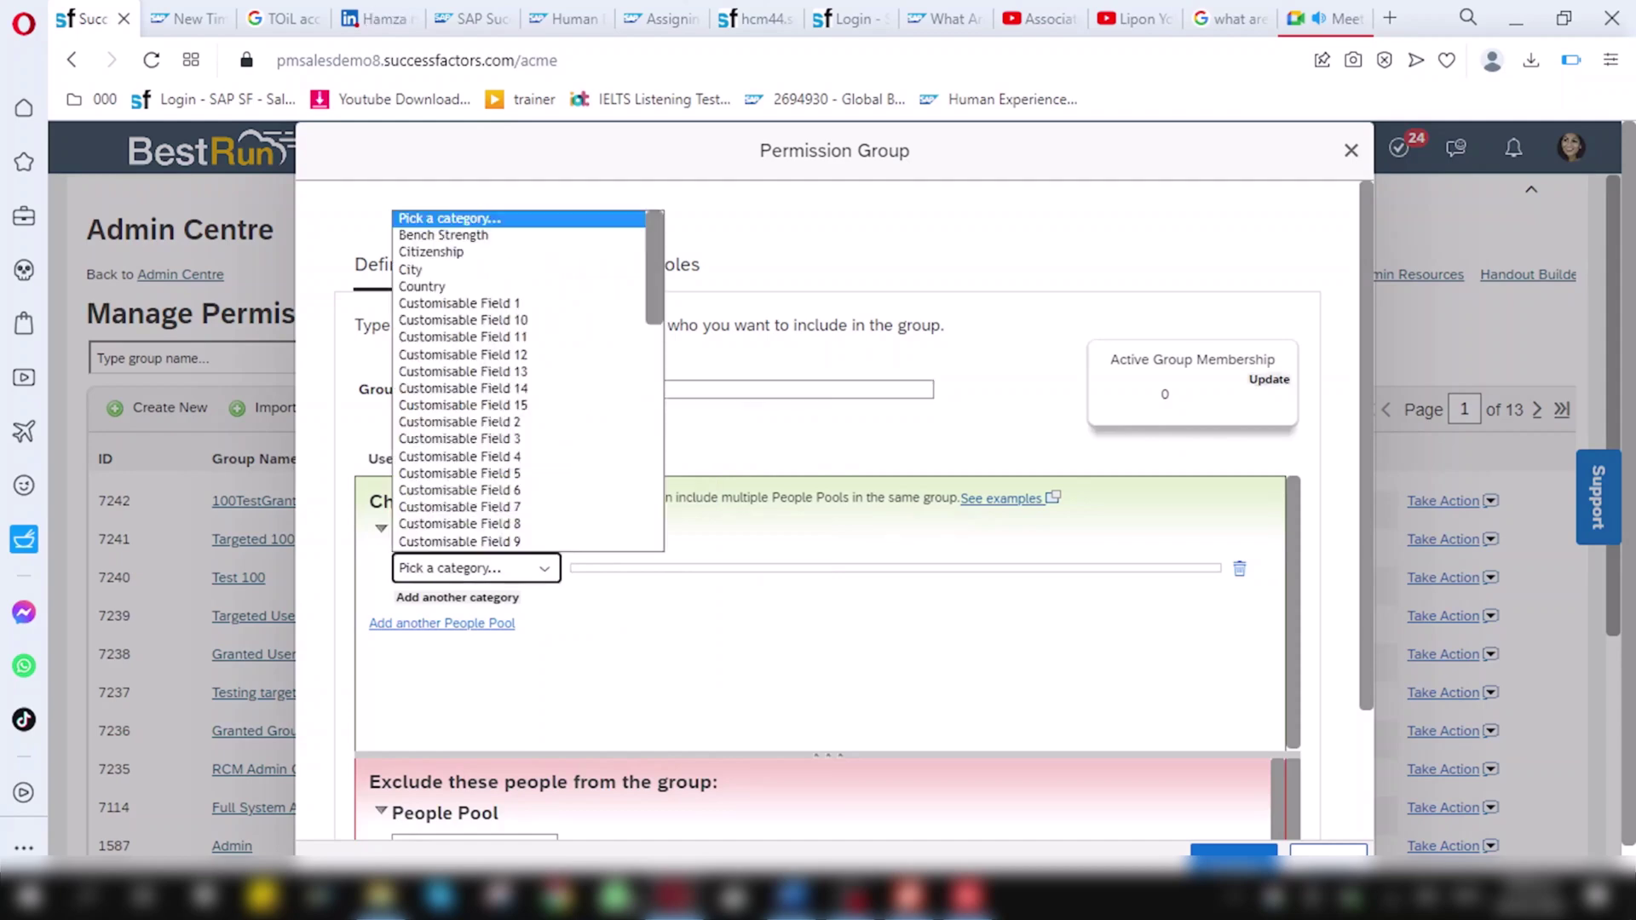
{"action": "scroll", "coordinate": [518, 380], "scroll_direction": "down", "scroll_amount": 2}
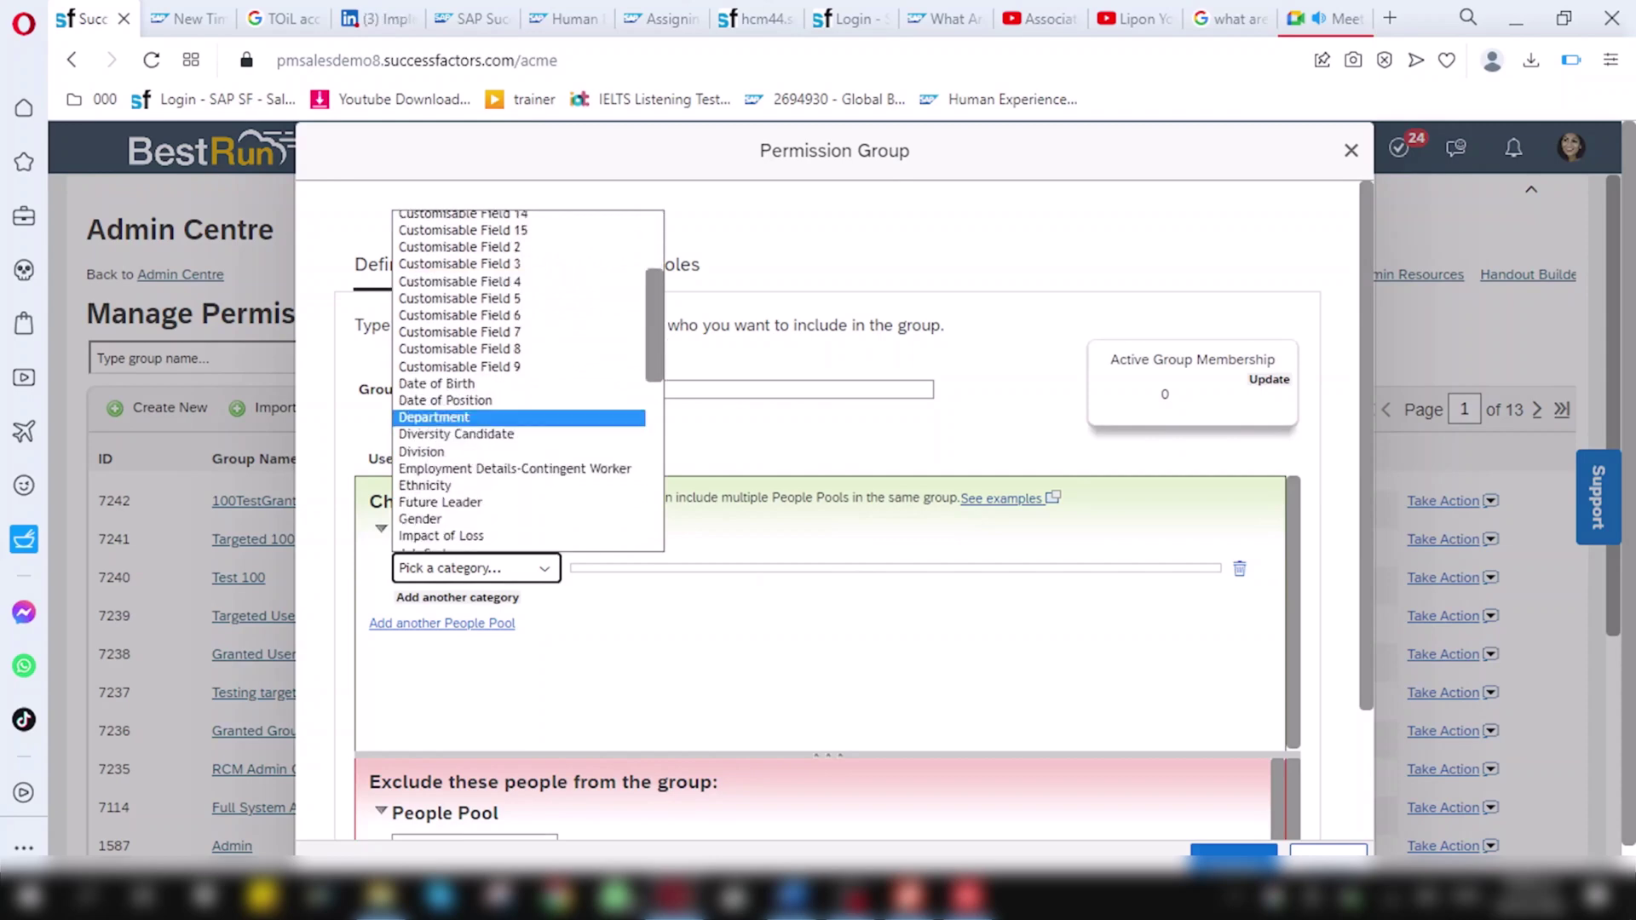
{"action": "scroll", "coordinate": [520, 426], "scroll_direction": "down", "scroll_amount": 5}
{"action": "scroll", "coordinate": [518, 392], "scroll_direction": "up", "scroll_amount": 1}
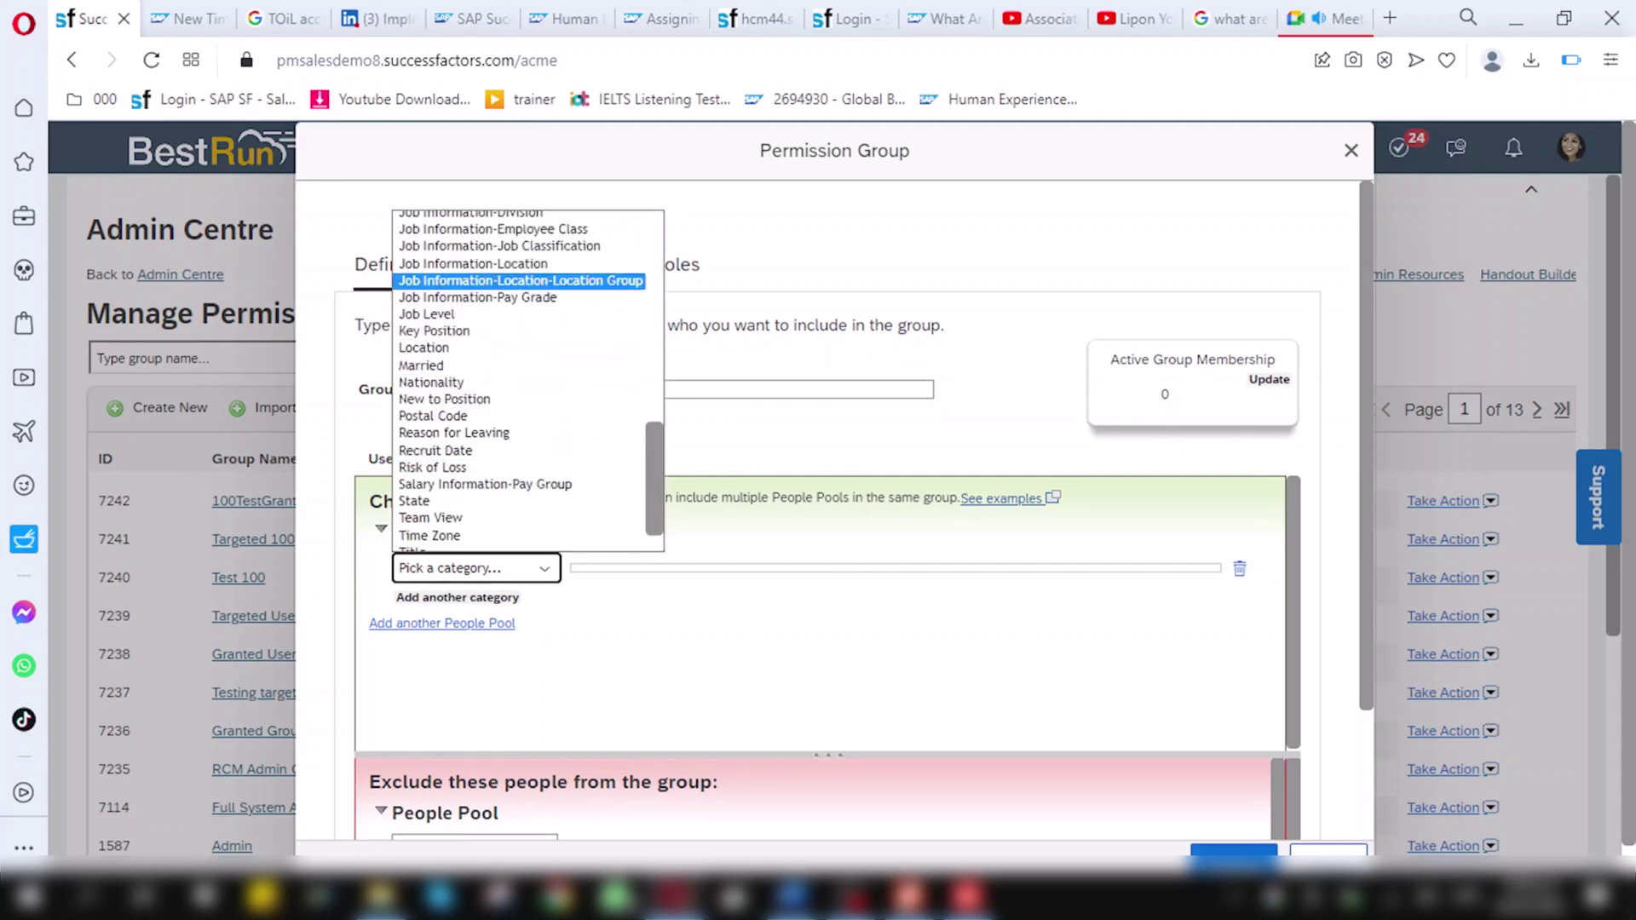
{"action": "left_click", "coordinate": [473, 264]}
{"action": "left_click", "coordinate": [971, 618]}
{"action": "type", "text": "ah"}
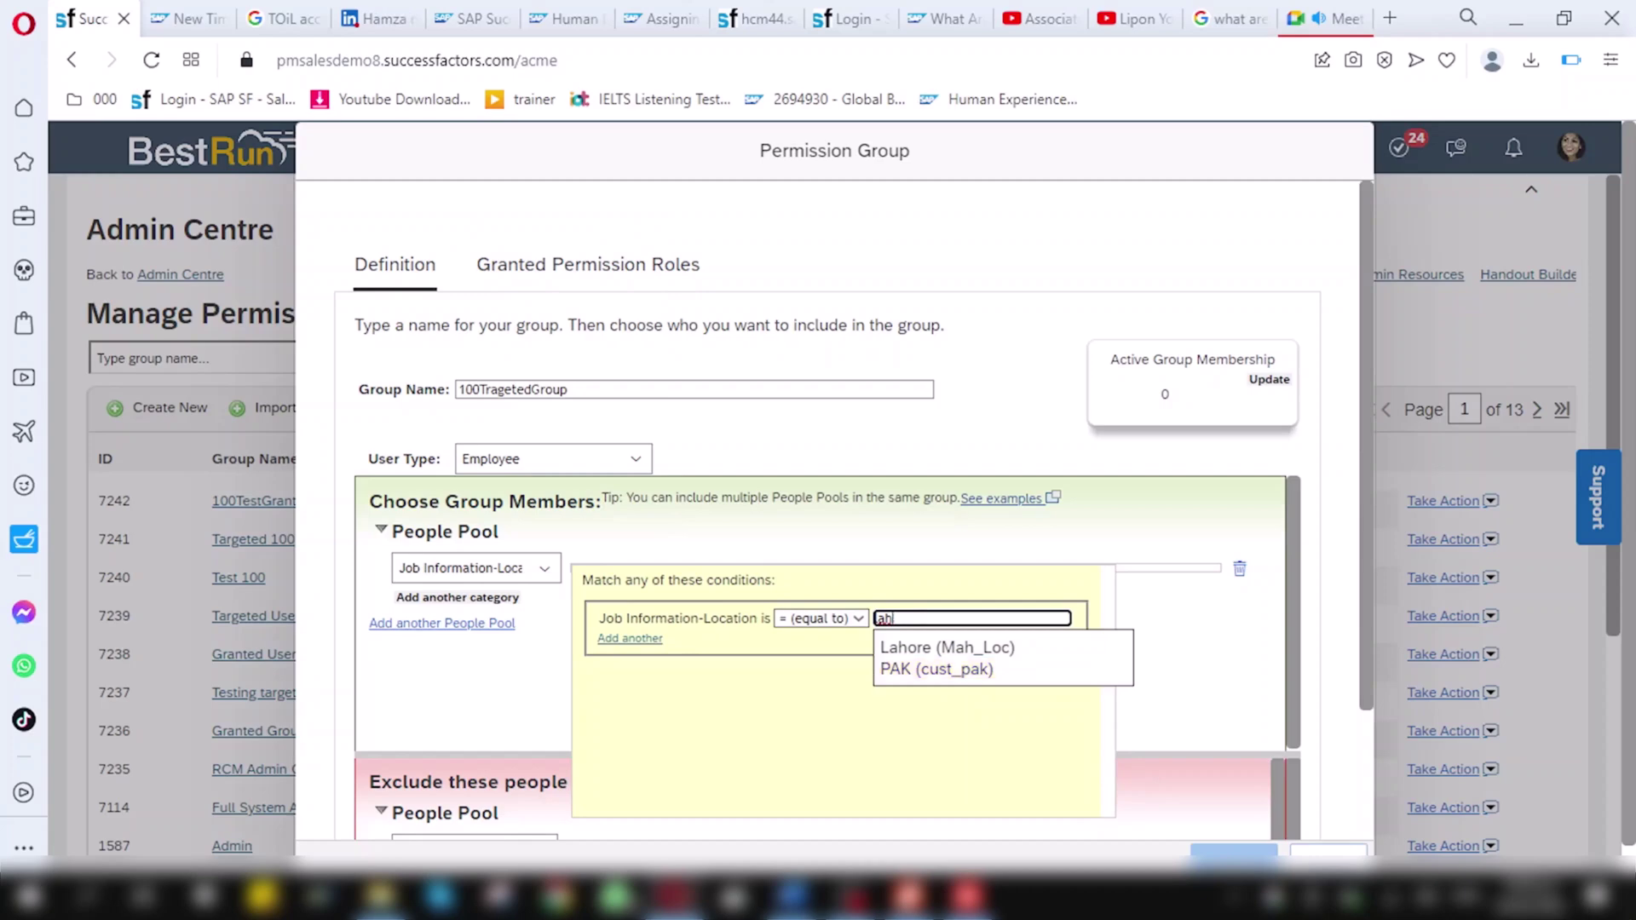
{"action": "key", "text": "BackSpace"}
{"action": "key", "text": "BackSpace"}
{"action": "type", "text": "usa"}
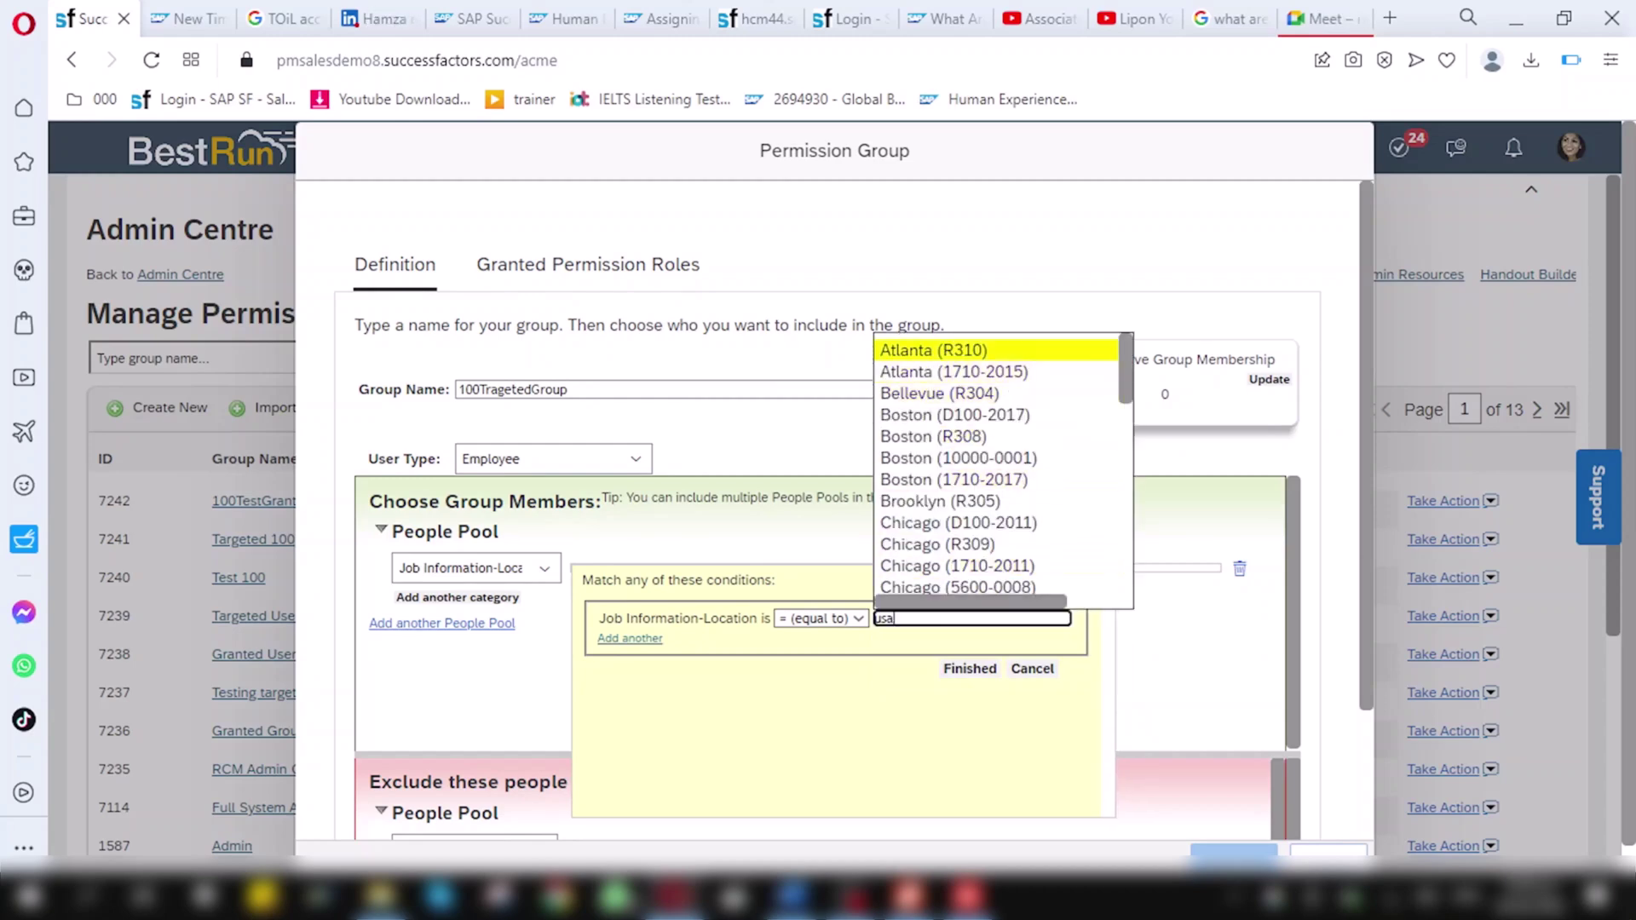
{"action": "left_click", "coordinate": [933, 350]}
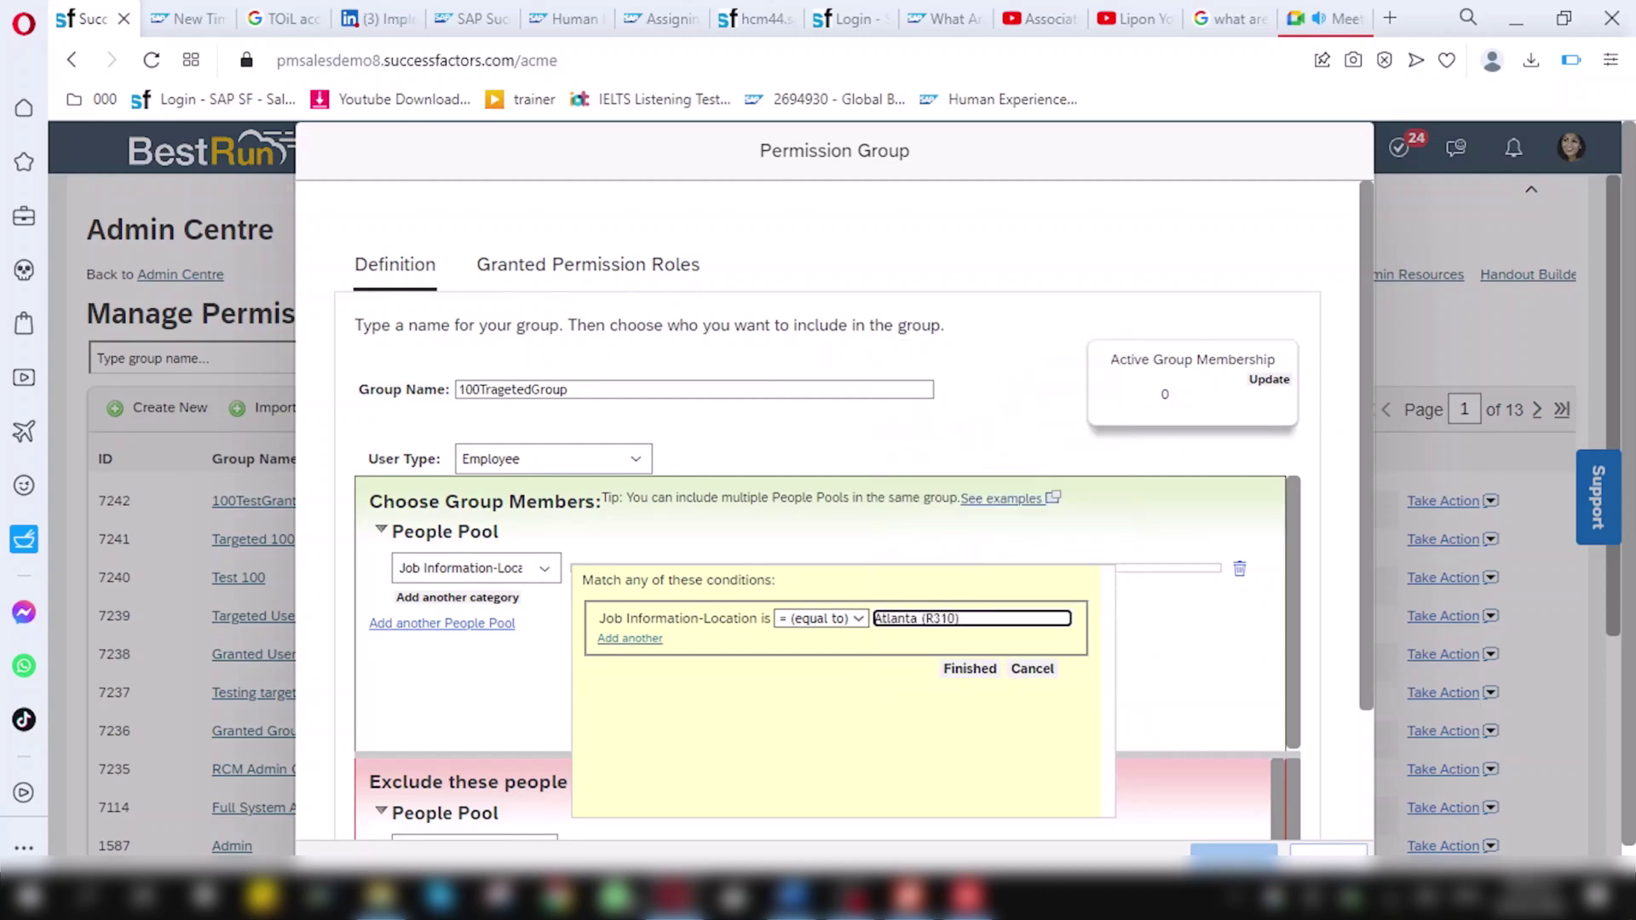
{"action": "key", "text": "Return"}
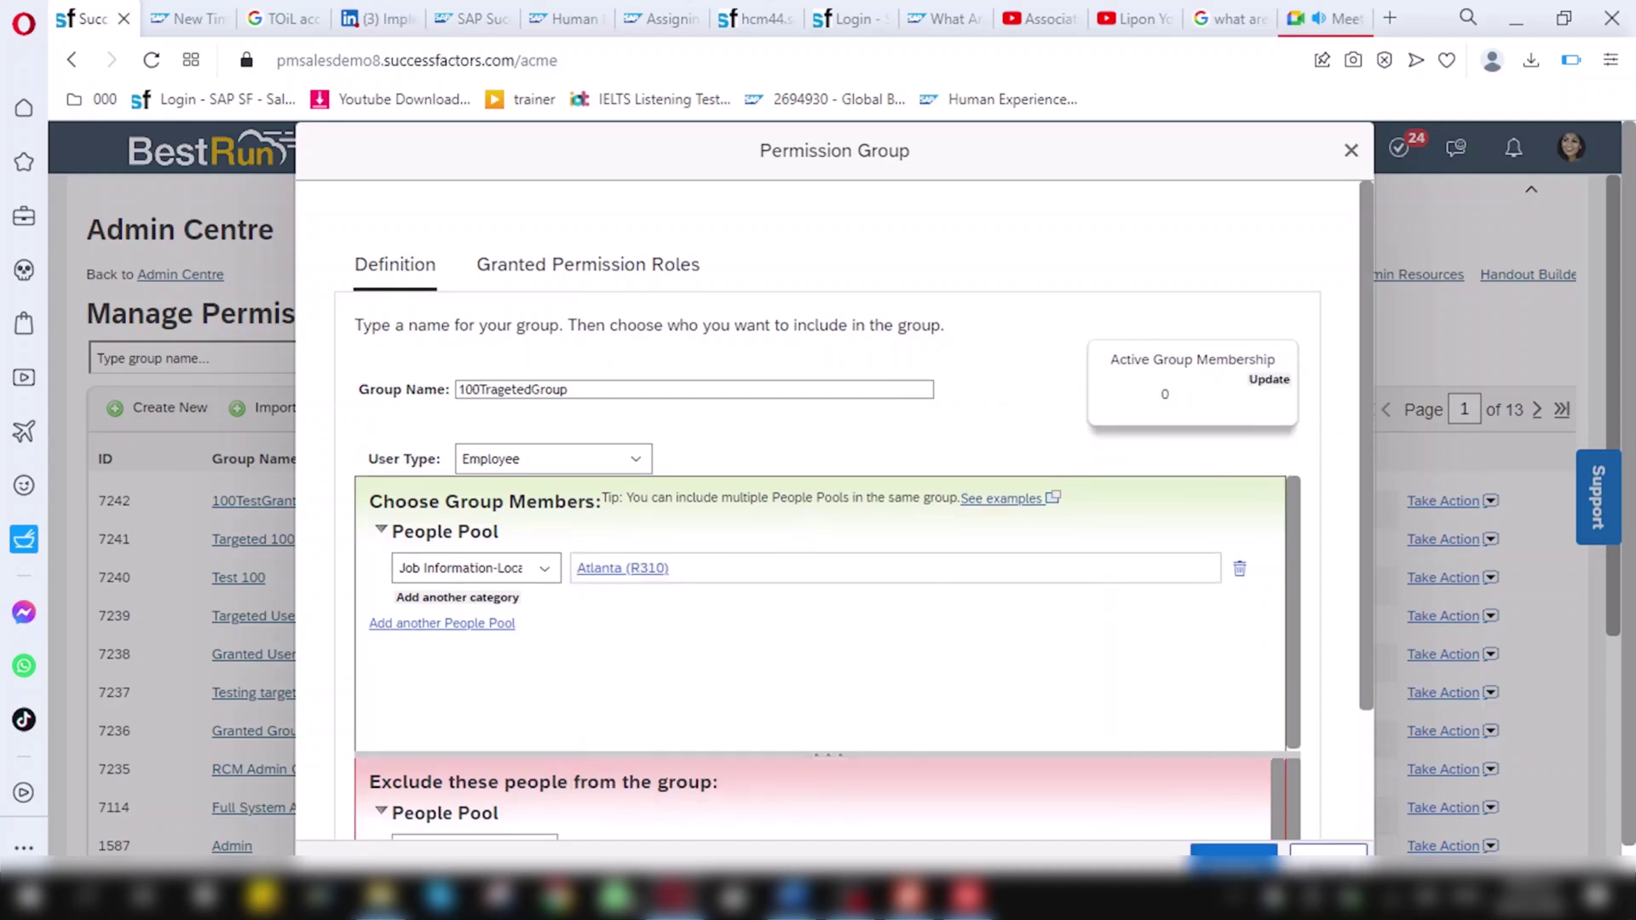
{"action": "left_click", "coordinate": [1239, 568]}
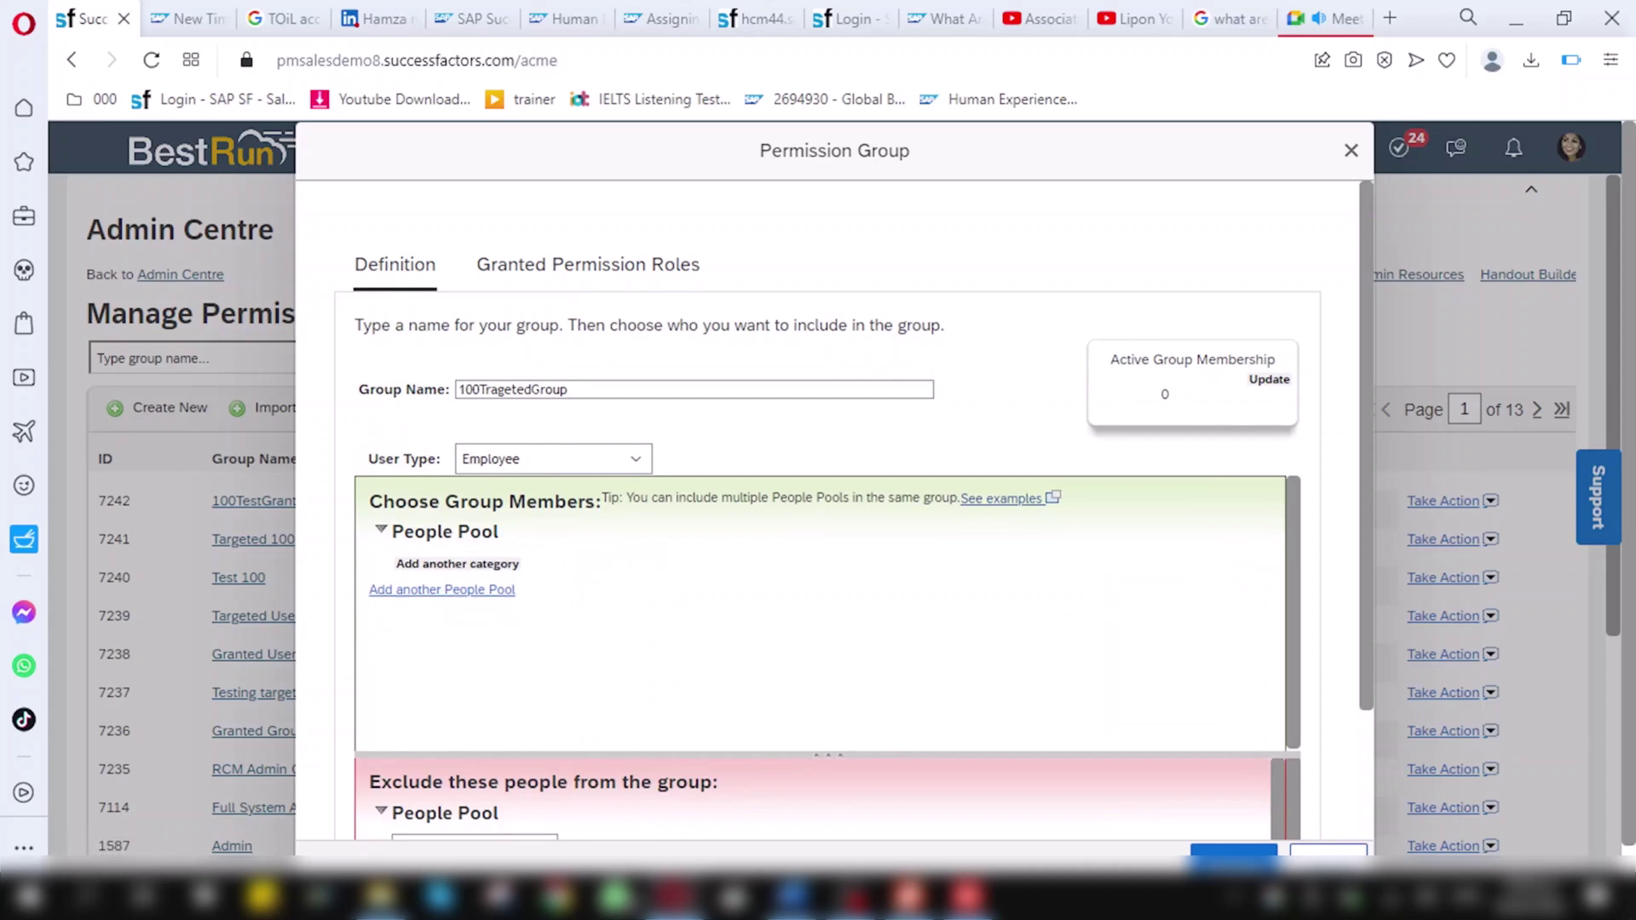
Add a Job Information-Location condition to the people pool using the first suggested location, and save the permission group
{"action": "left_click", "coordinate": [456, 563]}
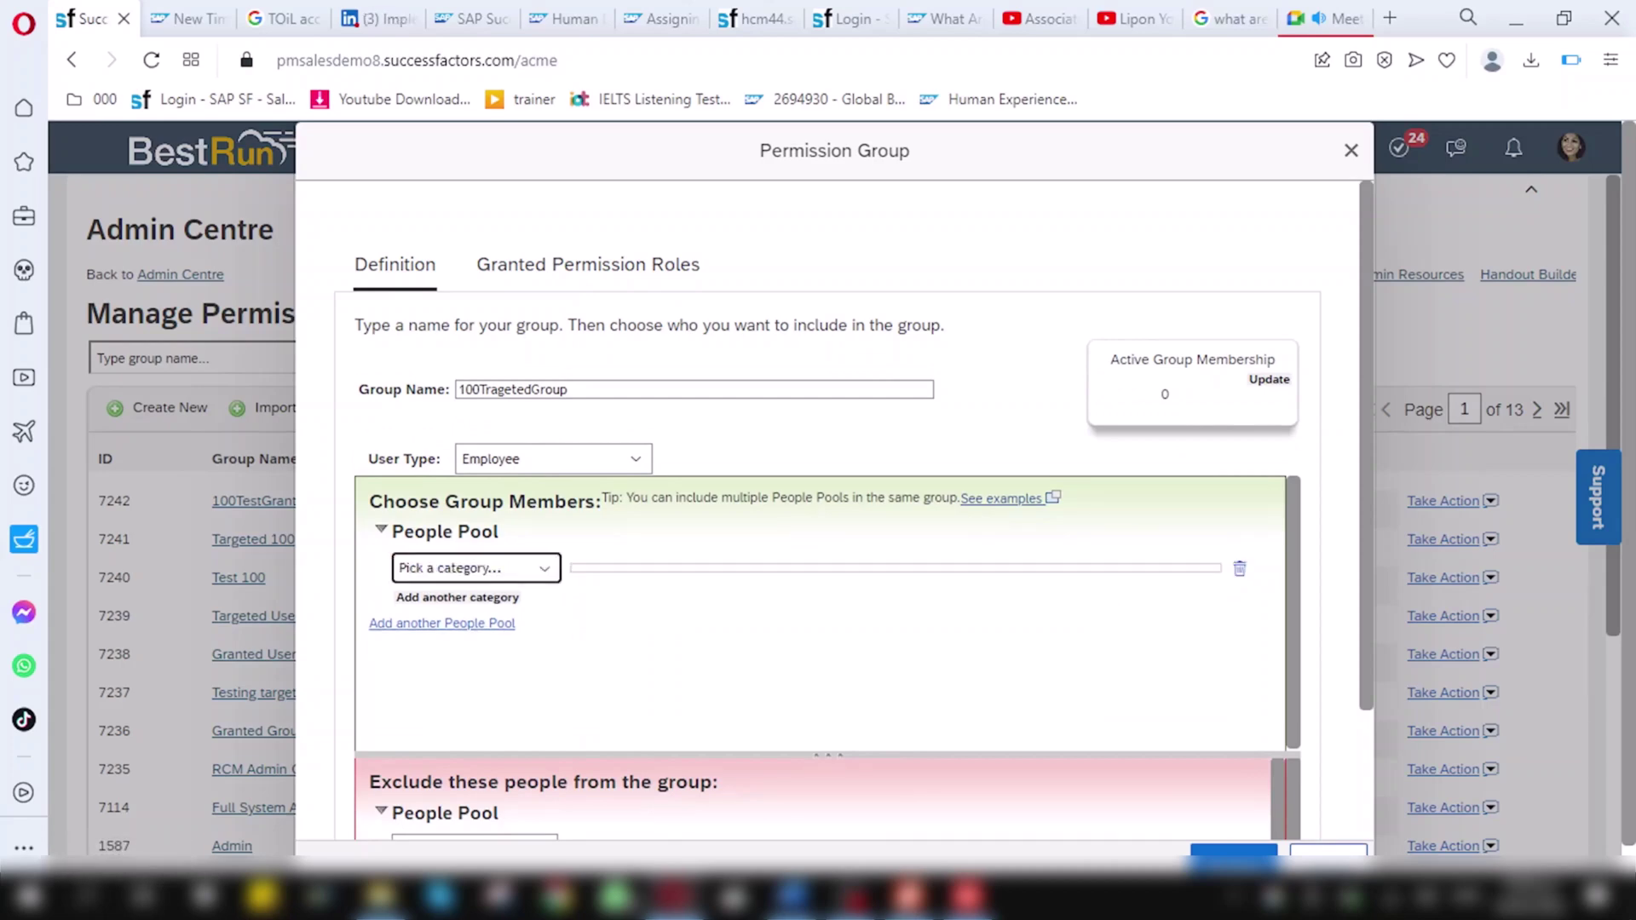
{"action": "left_click", "coordinate": [476, 568]}
{"action": "scroll", "coordinate": [475, 512], "scroll_direction": "down", "scroll_amount": 7}
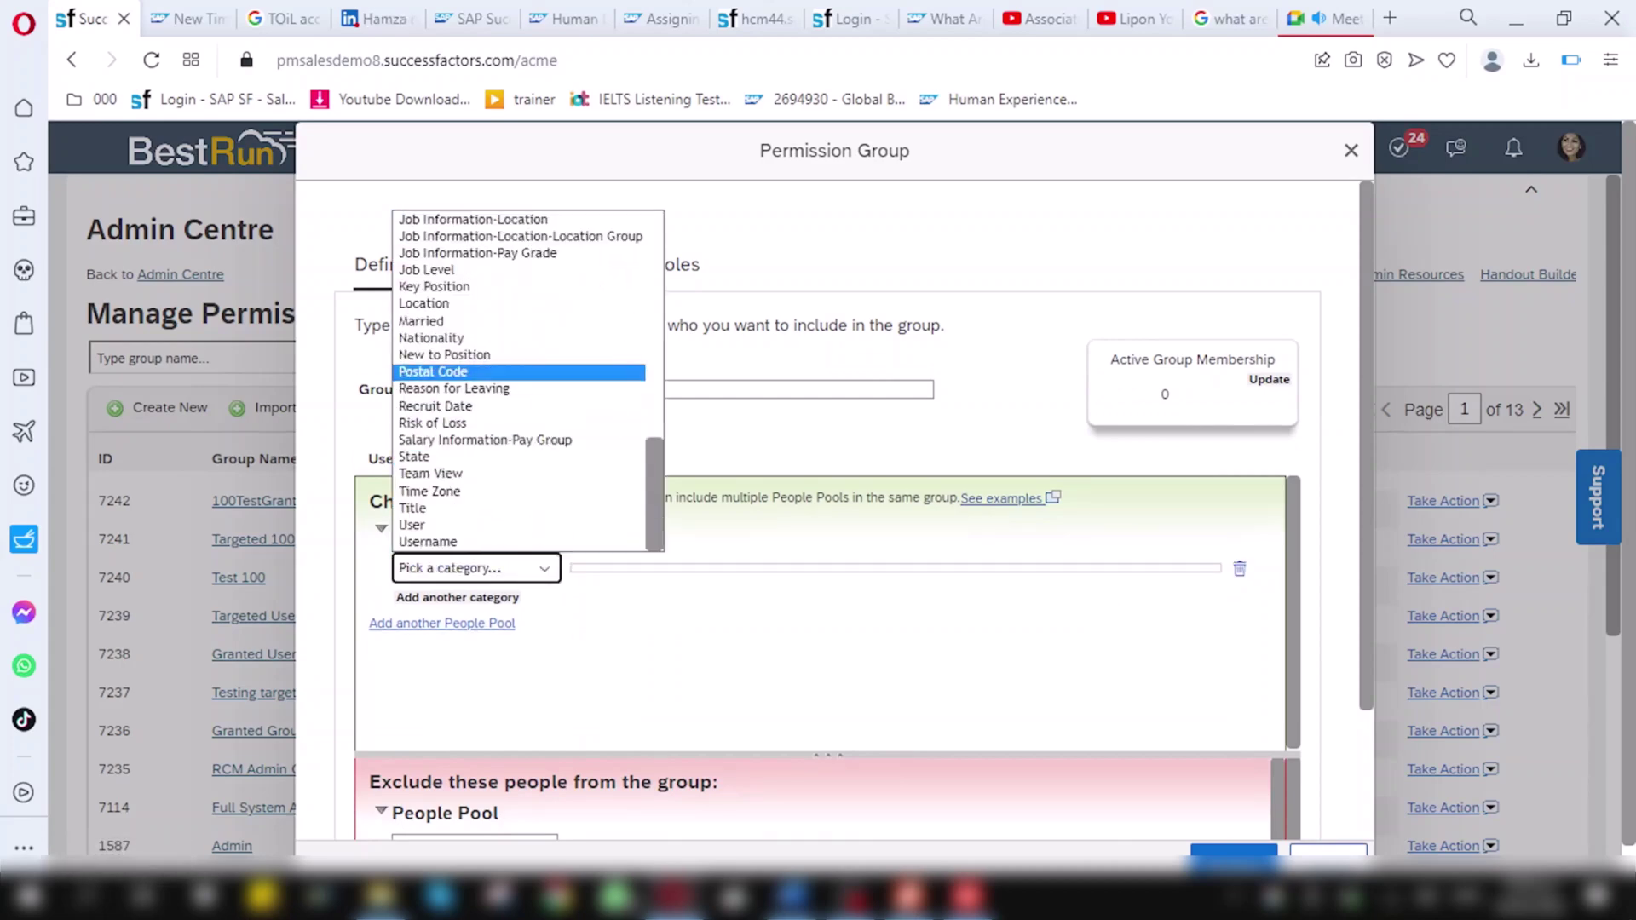
{"action": "scroll", "coordinate": [519, 405], "scroll_direction": "up", "scroll_amount": 5}
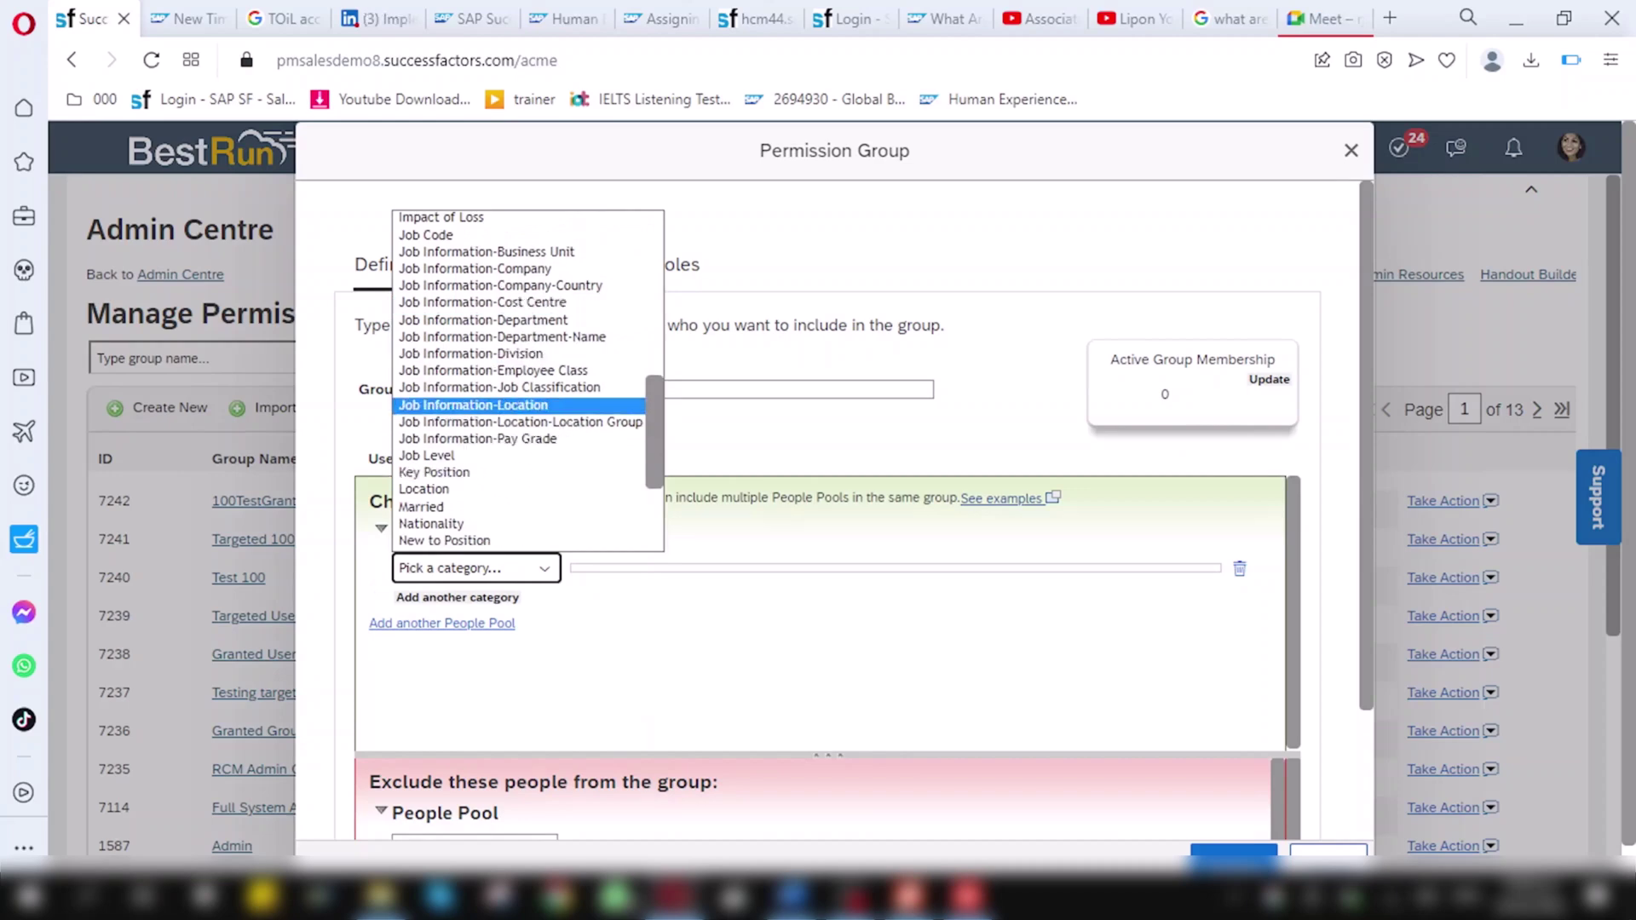
{"action": "left_click", "coordinate": [473, 405]}
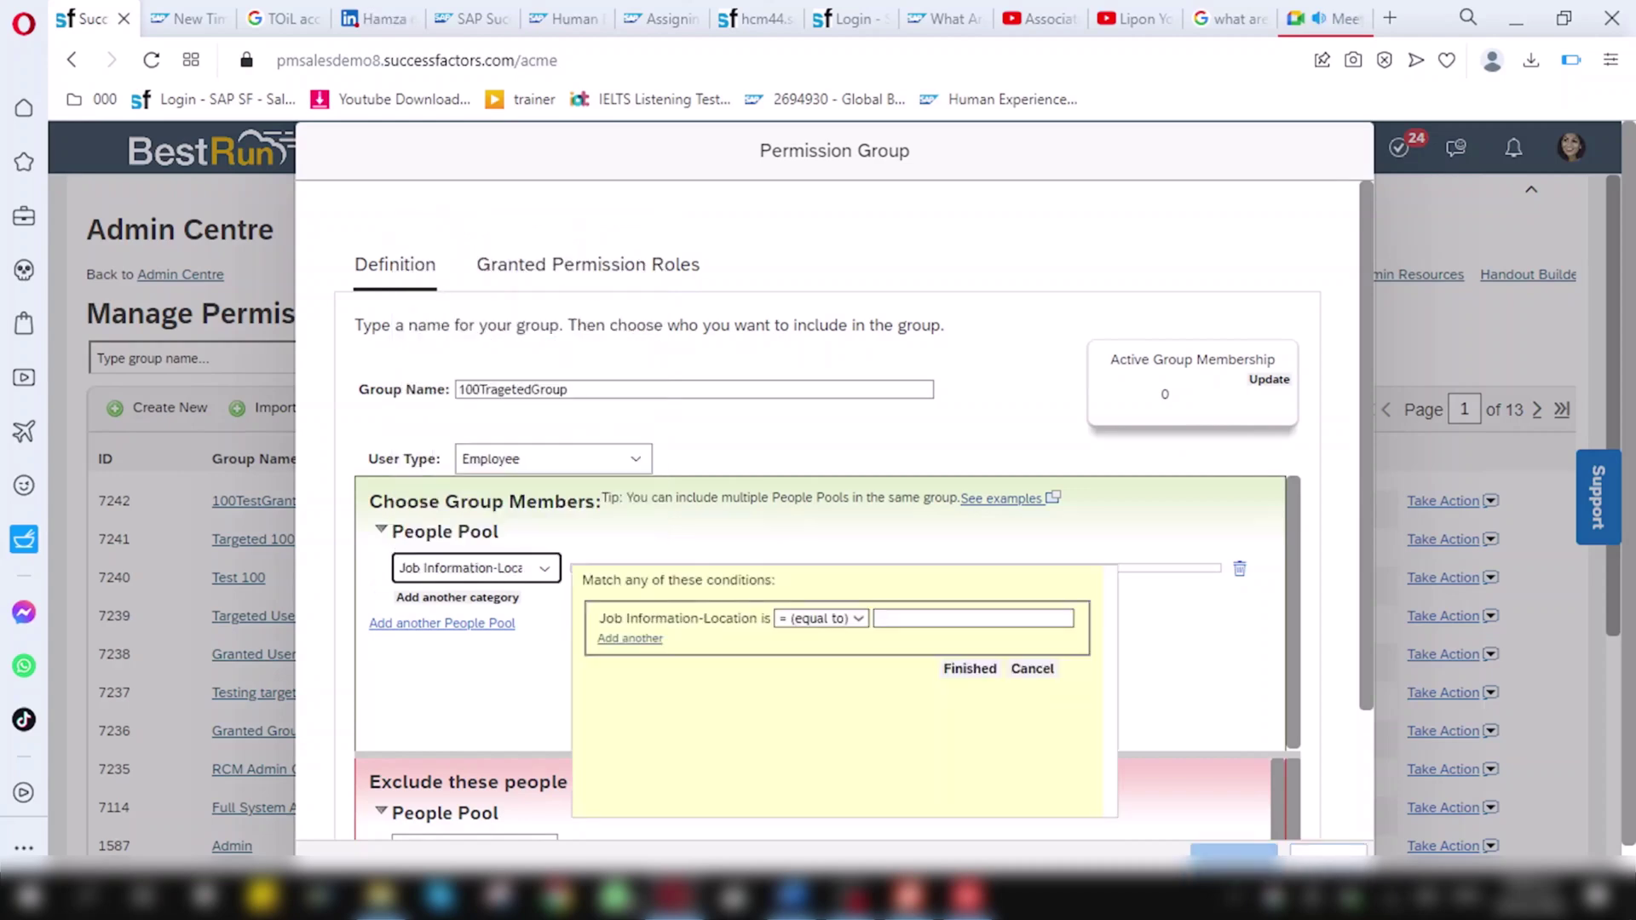
{"action": "left_click", "coordinate": [972, 618]}
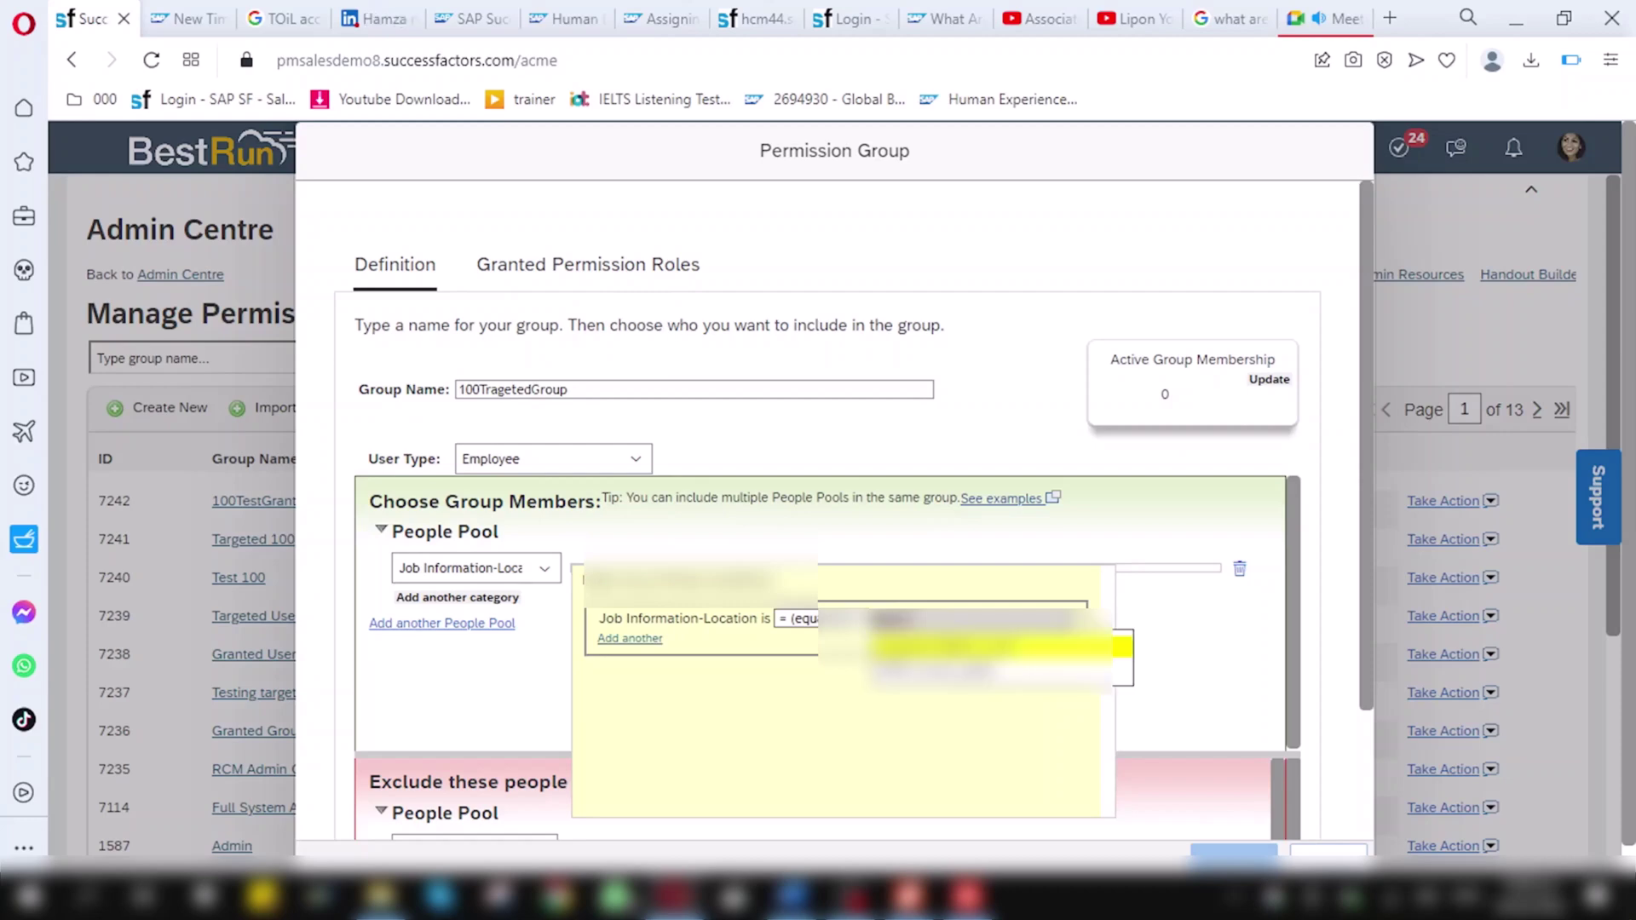
{"action": "key", "text": "Return"}
{"action": "key", "text": "Return"}
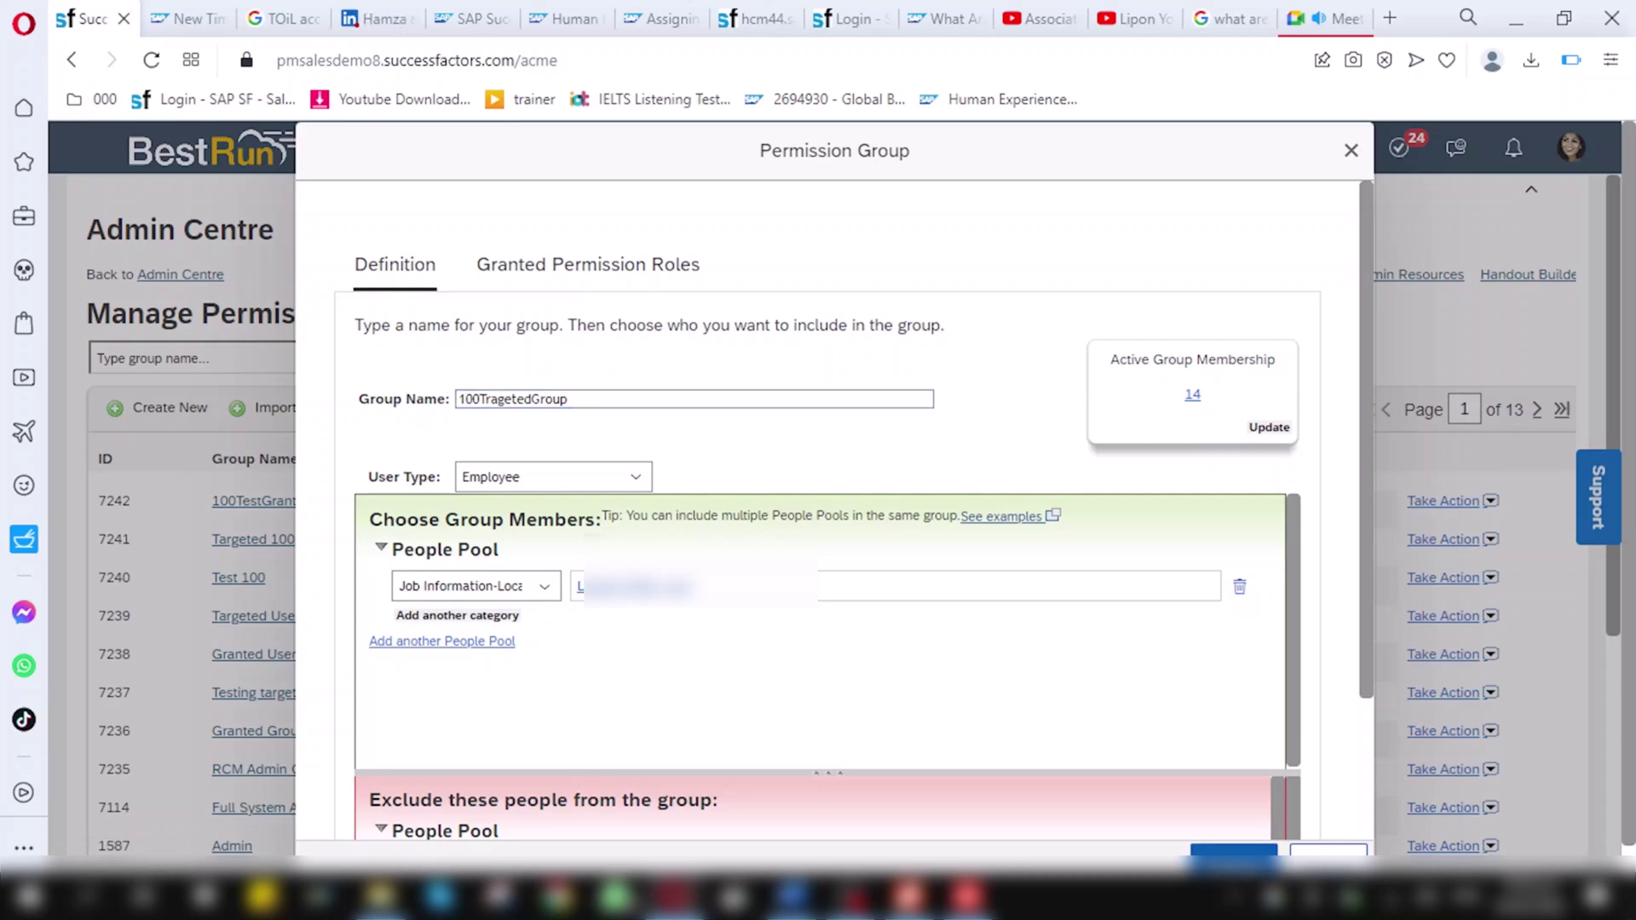
{"action": "left_click", "coordinate": [1233, 855]}
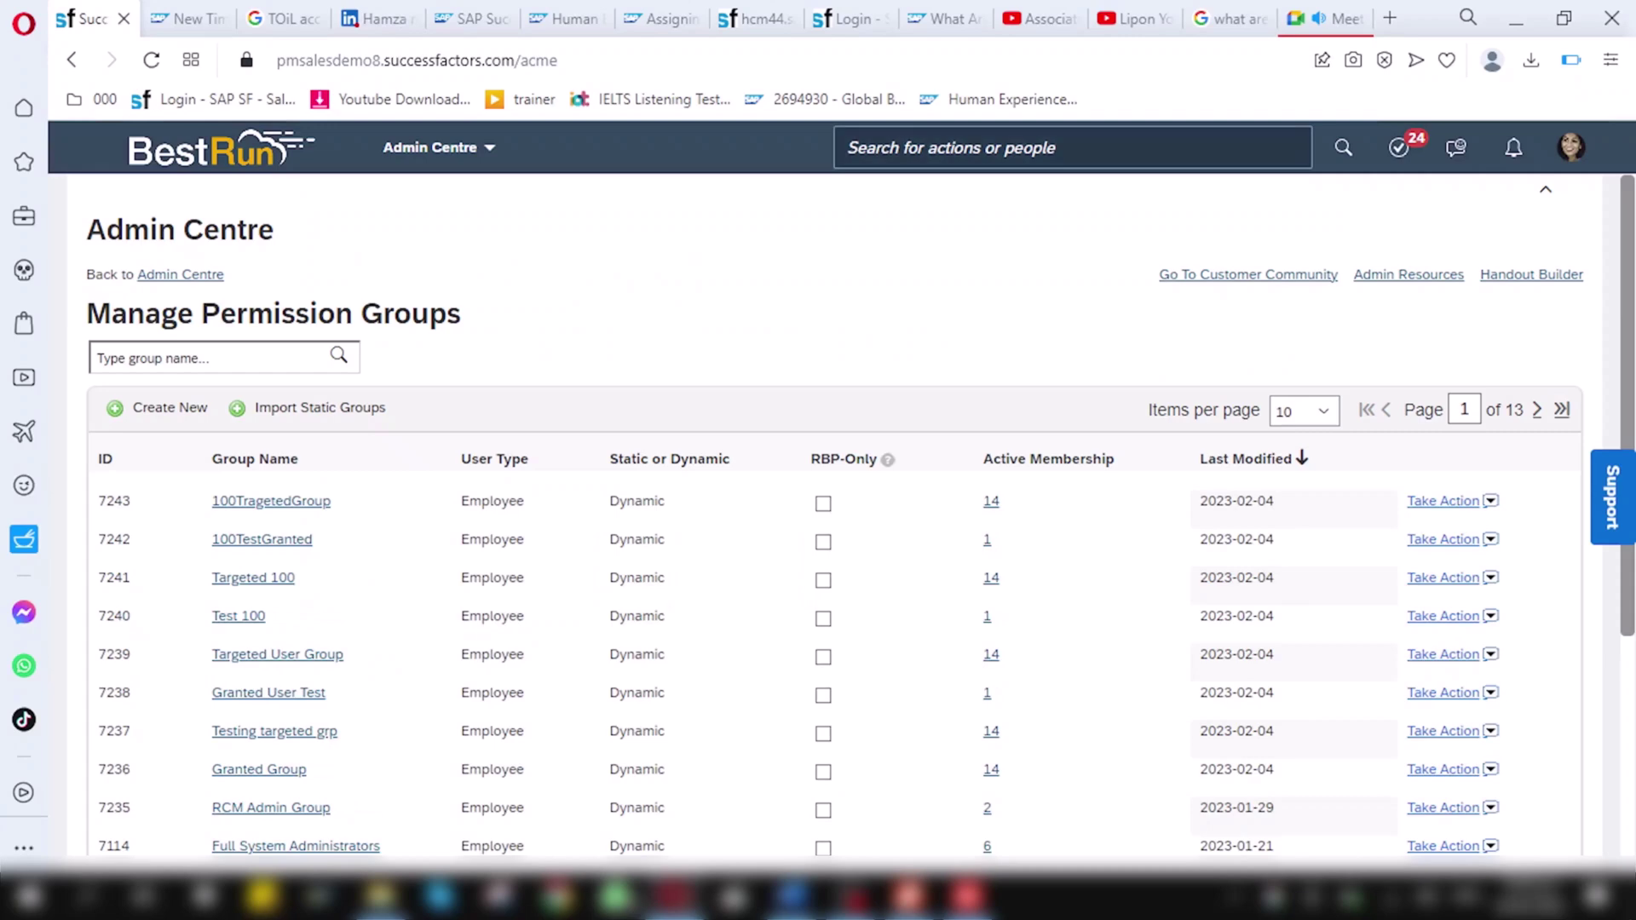
Find "manage permission roles" in the action search and open Manage Permission Roles
{"action": "left_click", "coordinate": [1072, 148]}
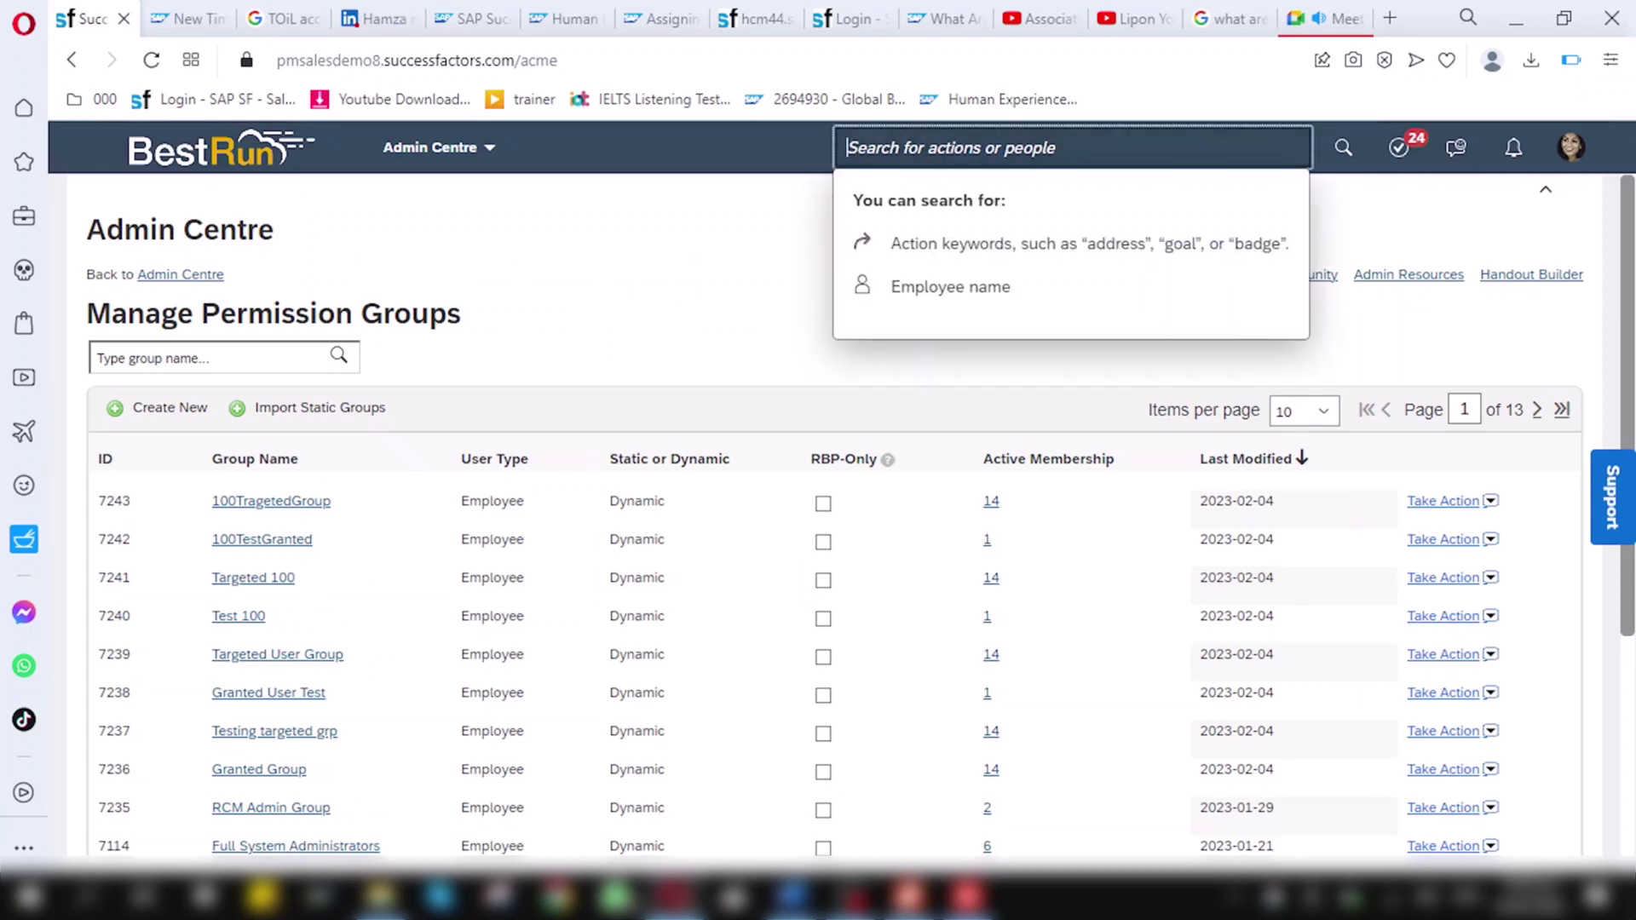
{"action": "type", "text": "manage permis"}
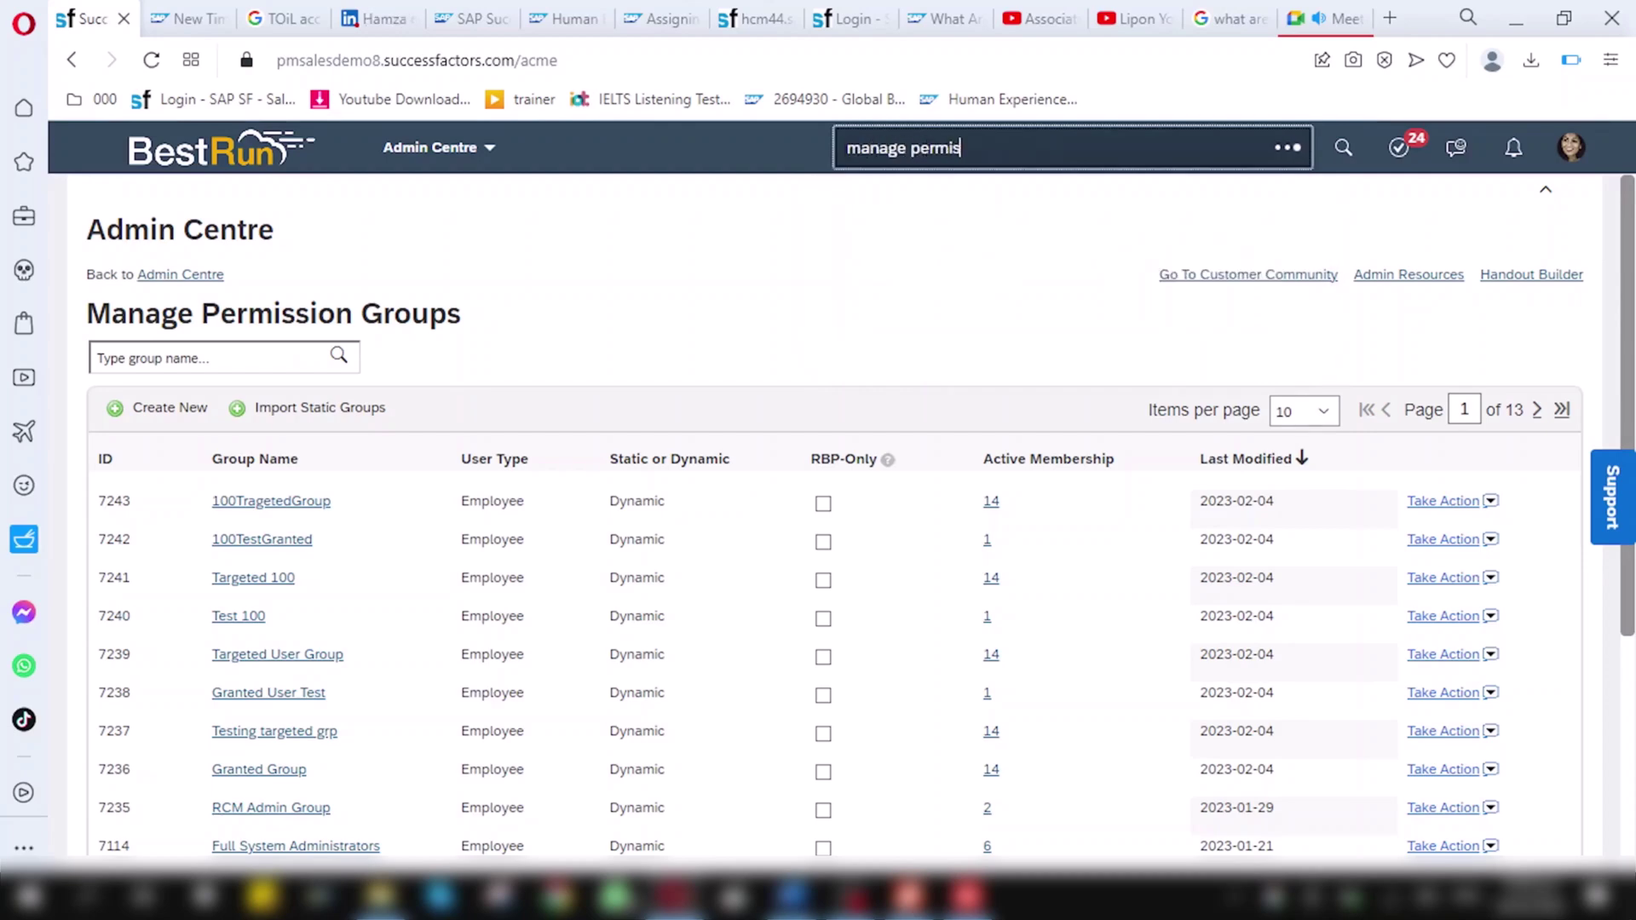
{"action": "type", "text": "sion roles"}
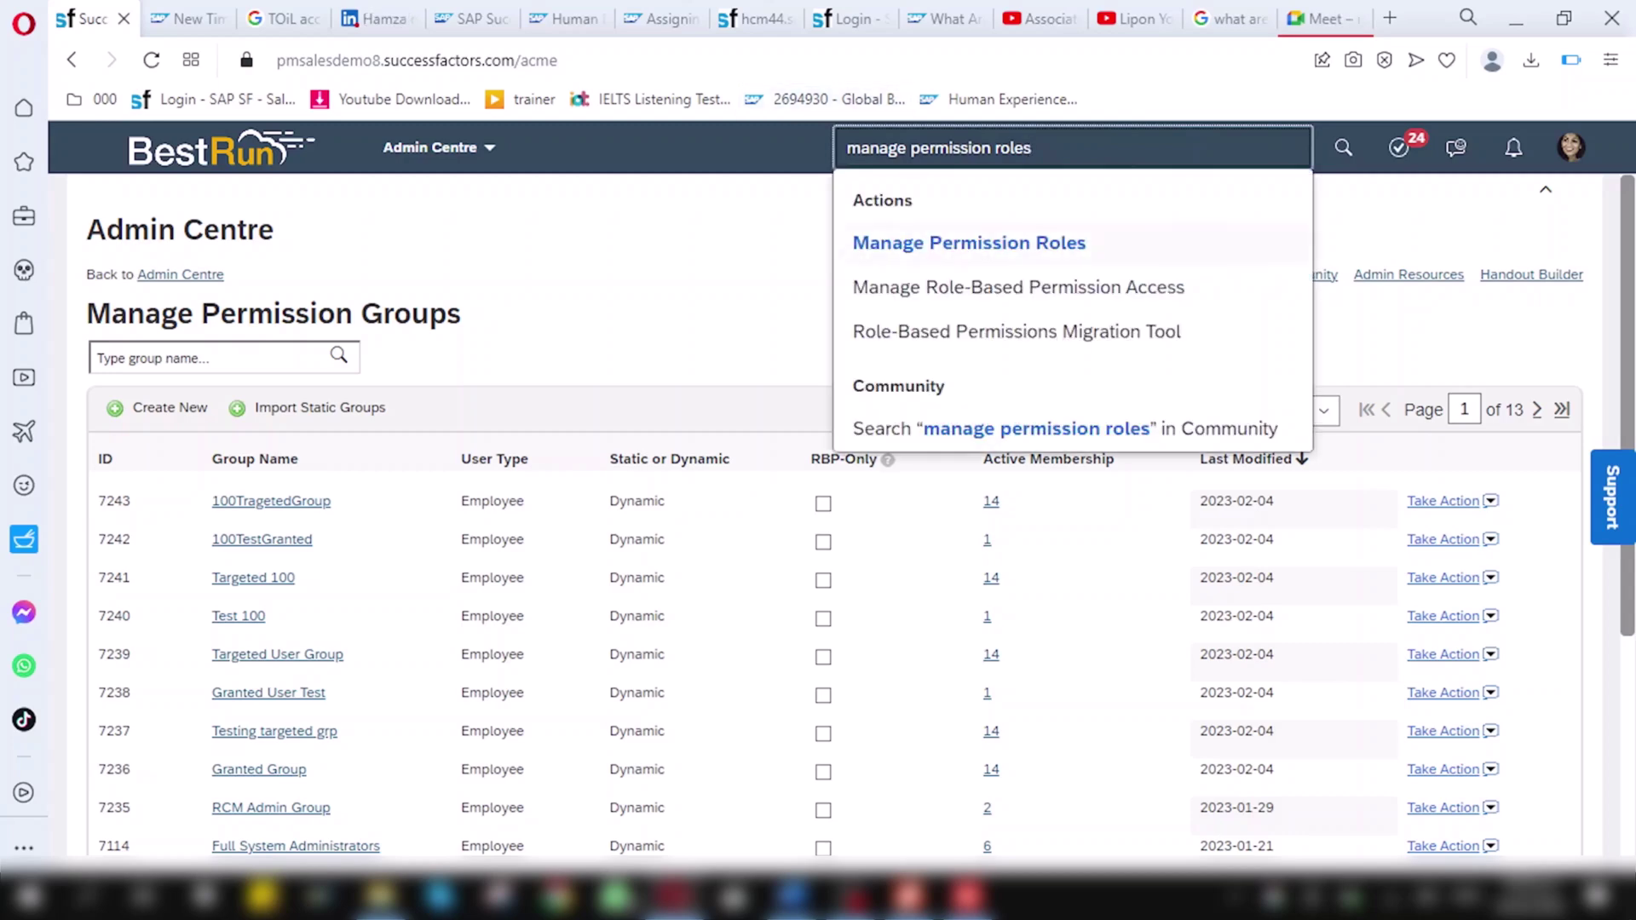
{"action": "key", "text": "Return"}
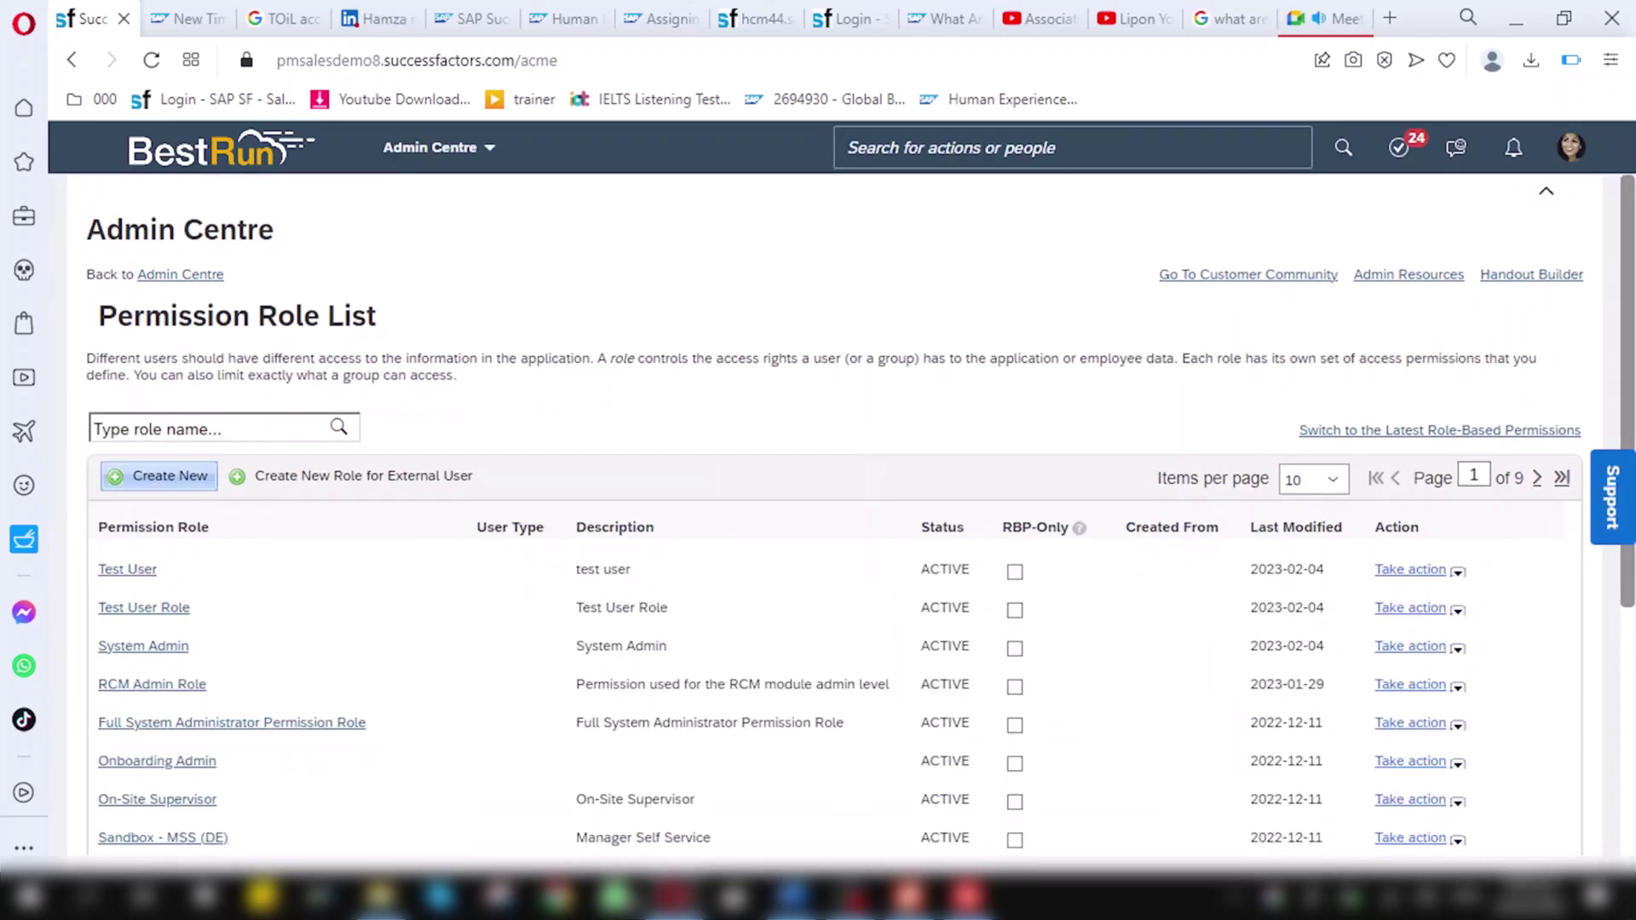
Create a new permission role named 100testrole with the description "test role"
{"action": "left_click", "coordinate": [159, 477]}
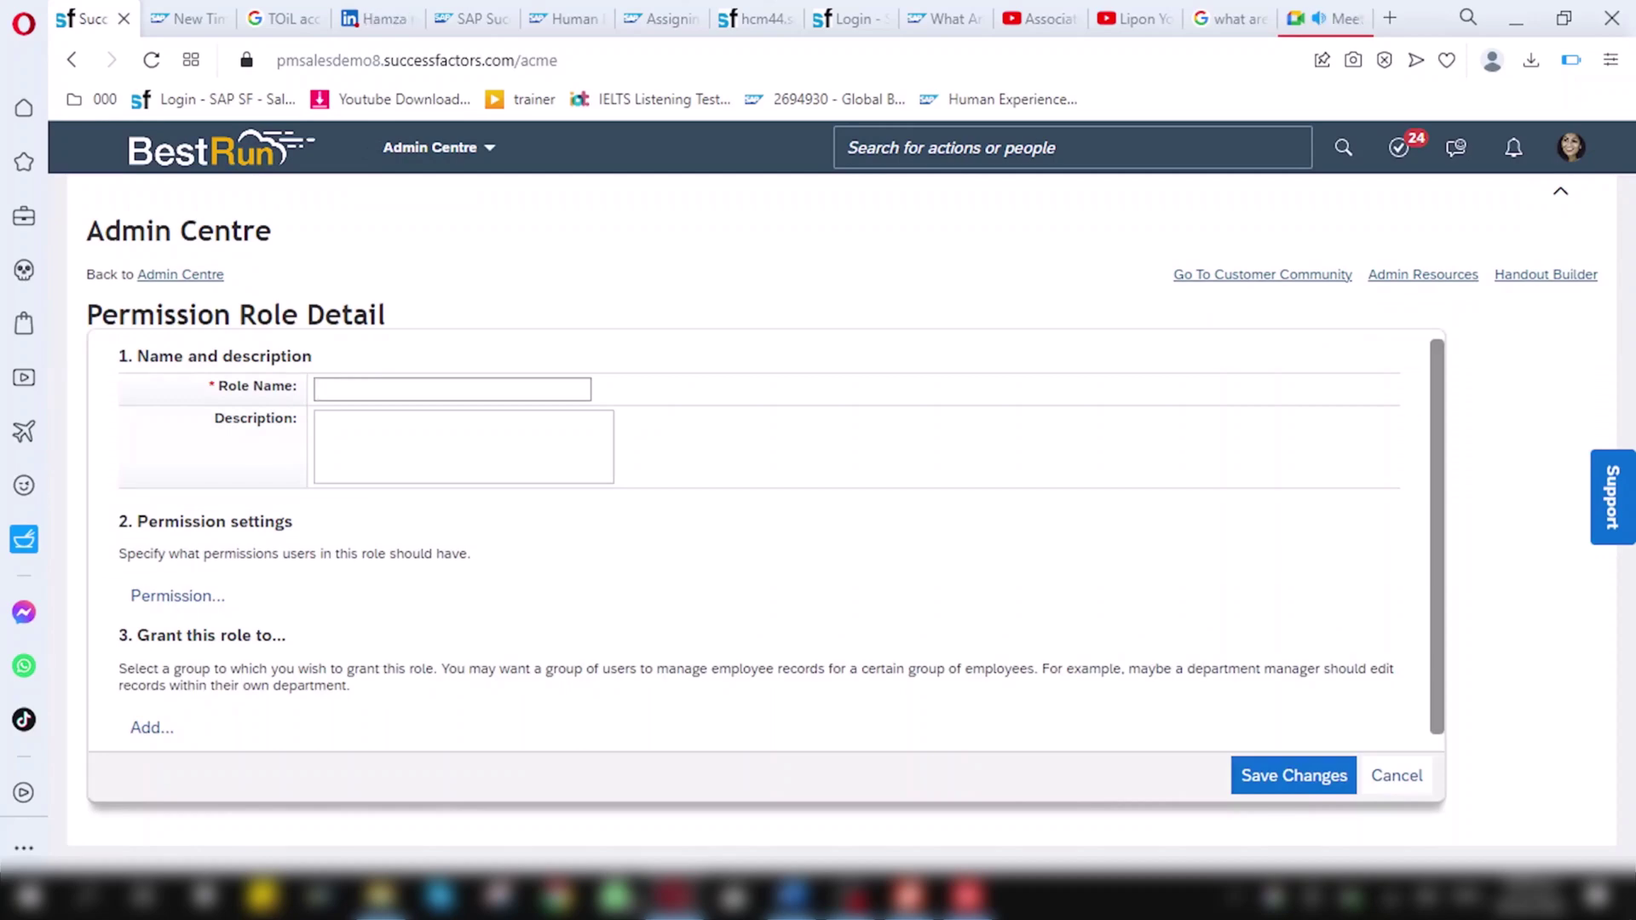
{"action": "scroll", "coordinate": [759, 545], "scroll_direction": "down", "scroll_amount": 1}
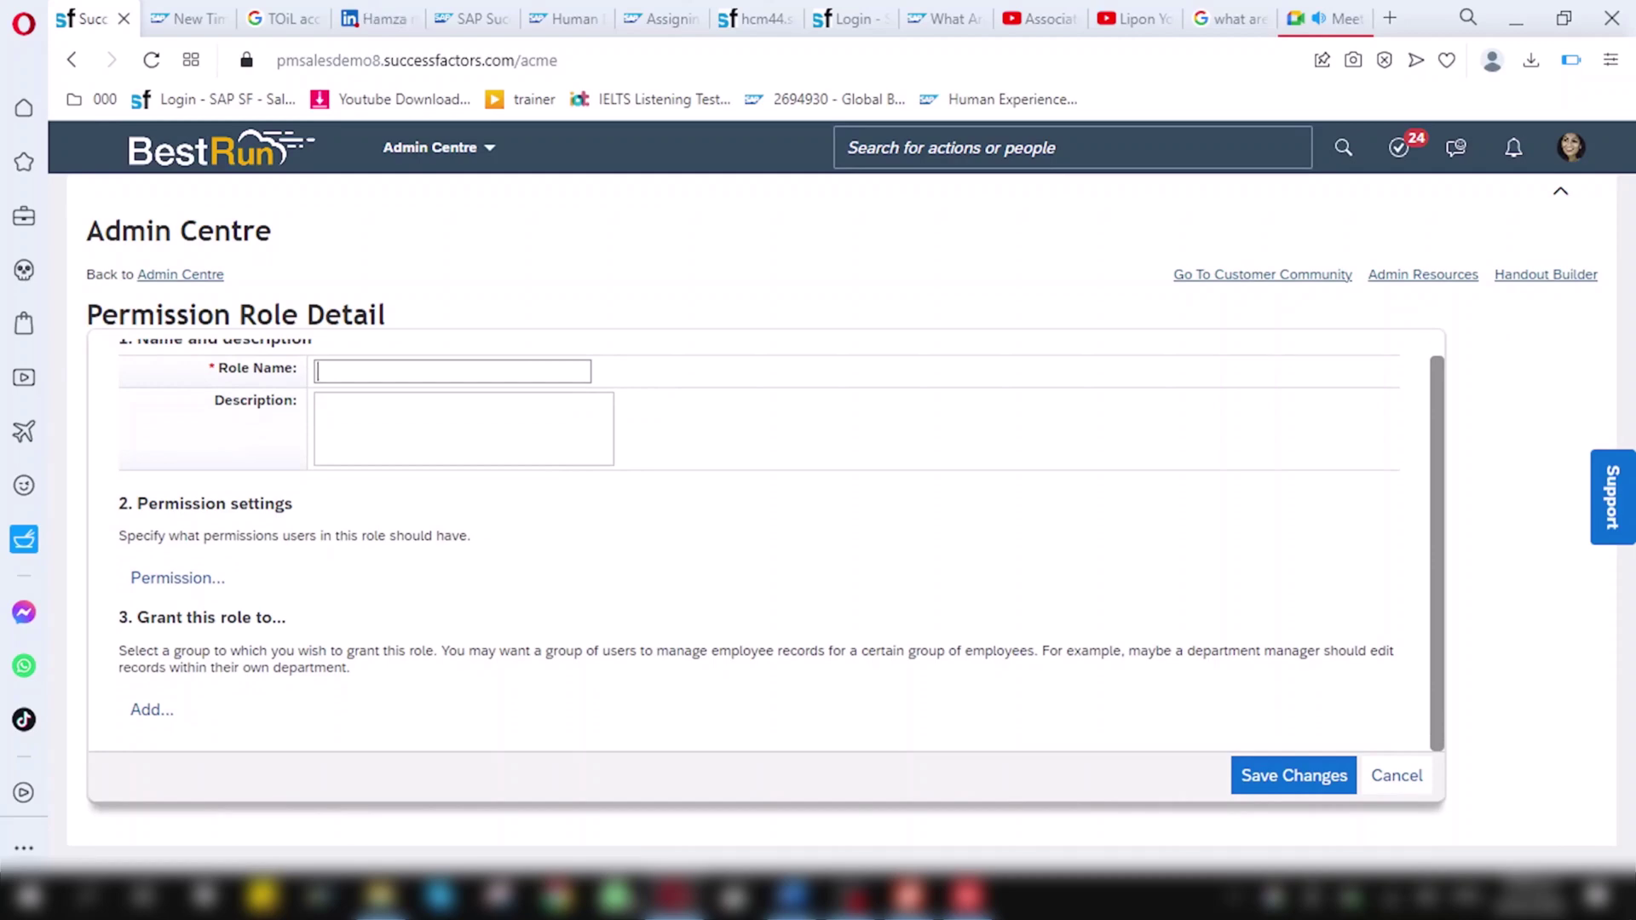
{"action": "triple_click", "coordinate": [239, 617]}
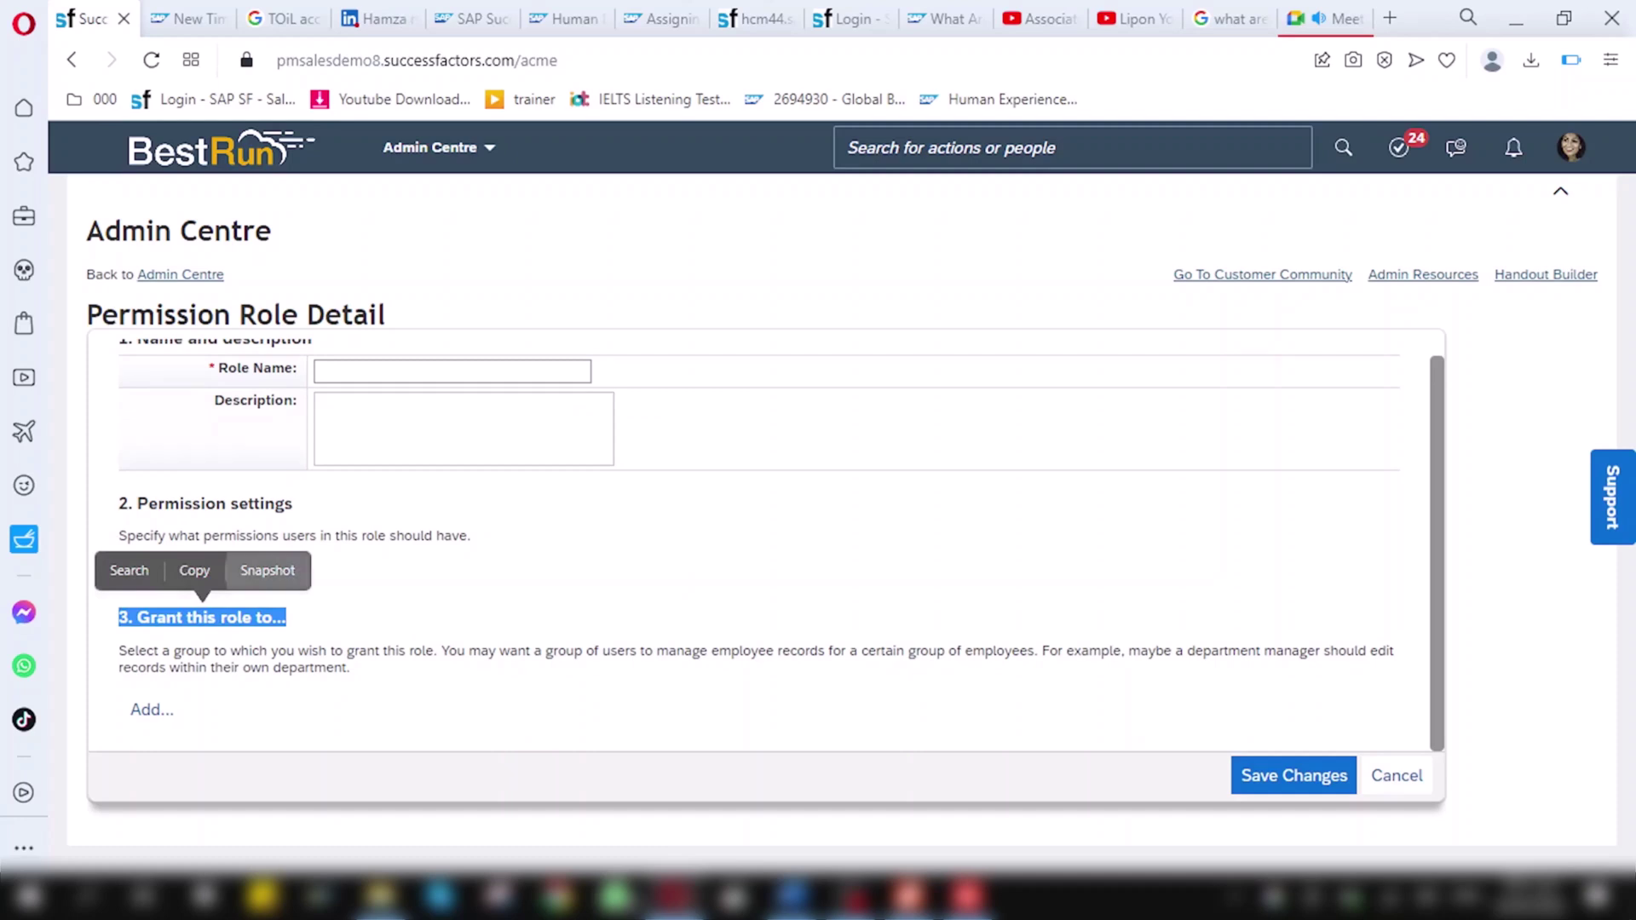
{"action": "scroll", "coordinate": [767, 546], "scroll_direction": "up", "scroll_amount": 1}
{"action": "left_click", "coordinate": [320, 389]}
{"action": "type", "text": "100y"}
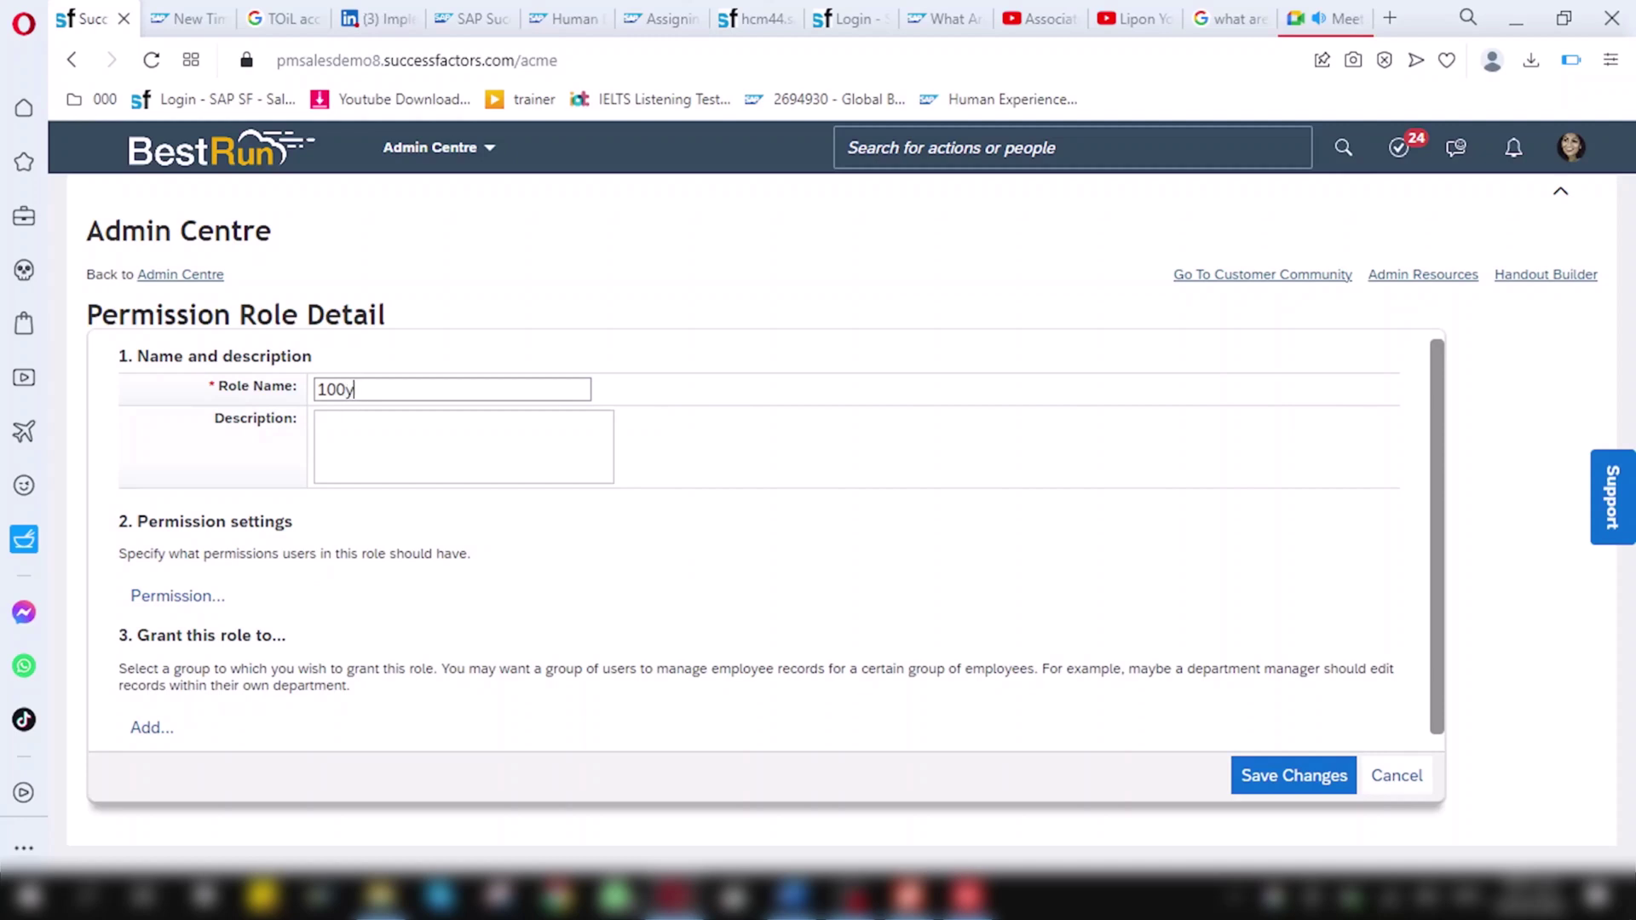
{"action": "key", "text": "BackSpace"}
{"action": "type", "text": "testrole"}
{"action": "left_click", "coordinate": [329, 436]}
{"action": "type", "text": "test role"}
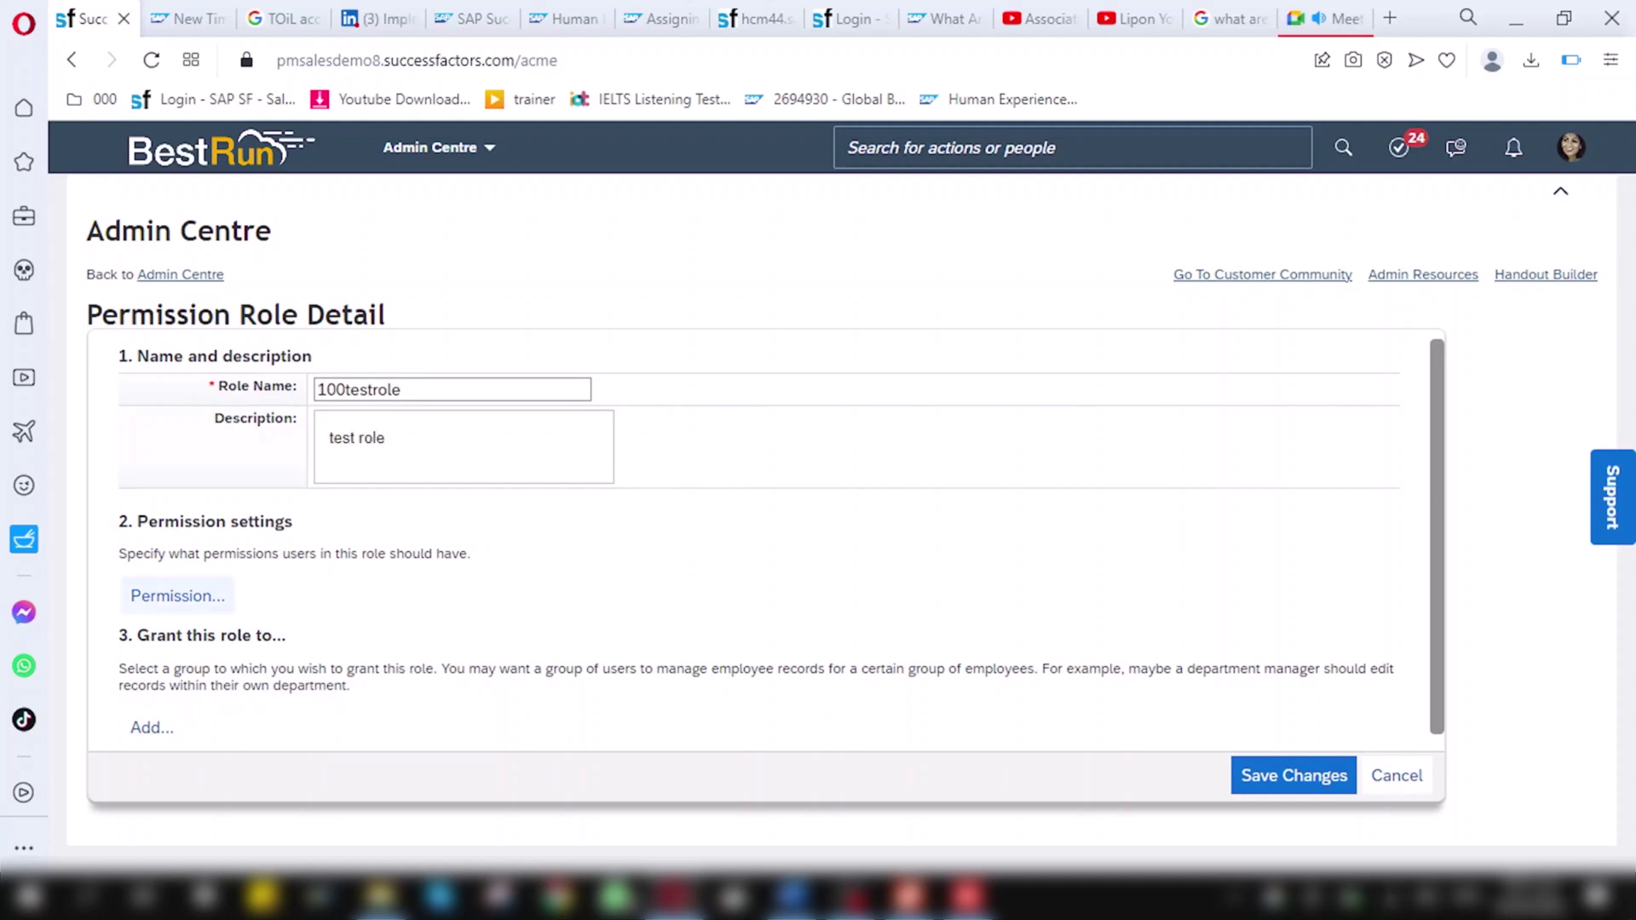
Open the role's permission settings and select all Payroll Permissions under User Permissions
{"action": "left_click", "coordinate": [177, 595]}
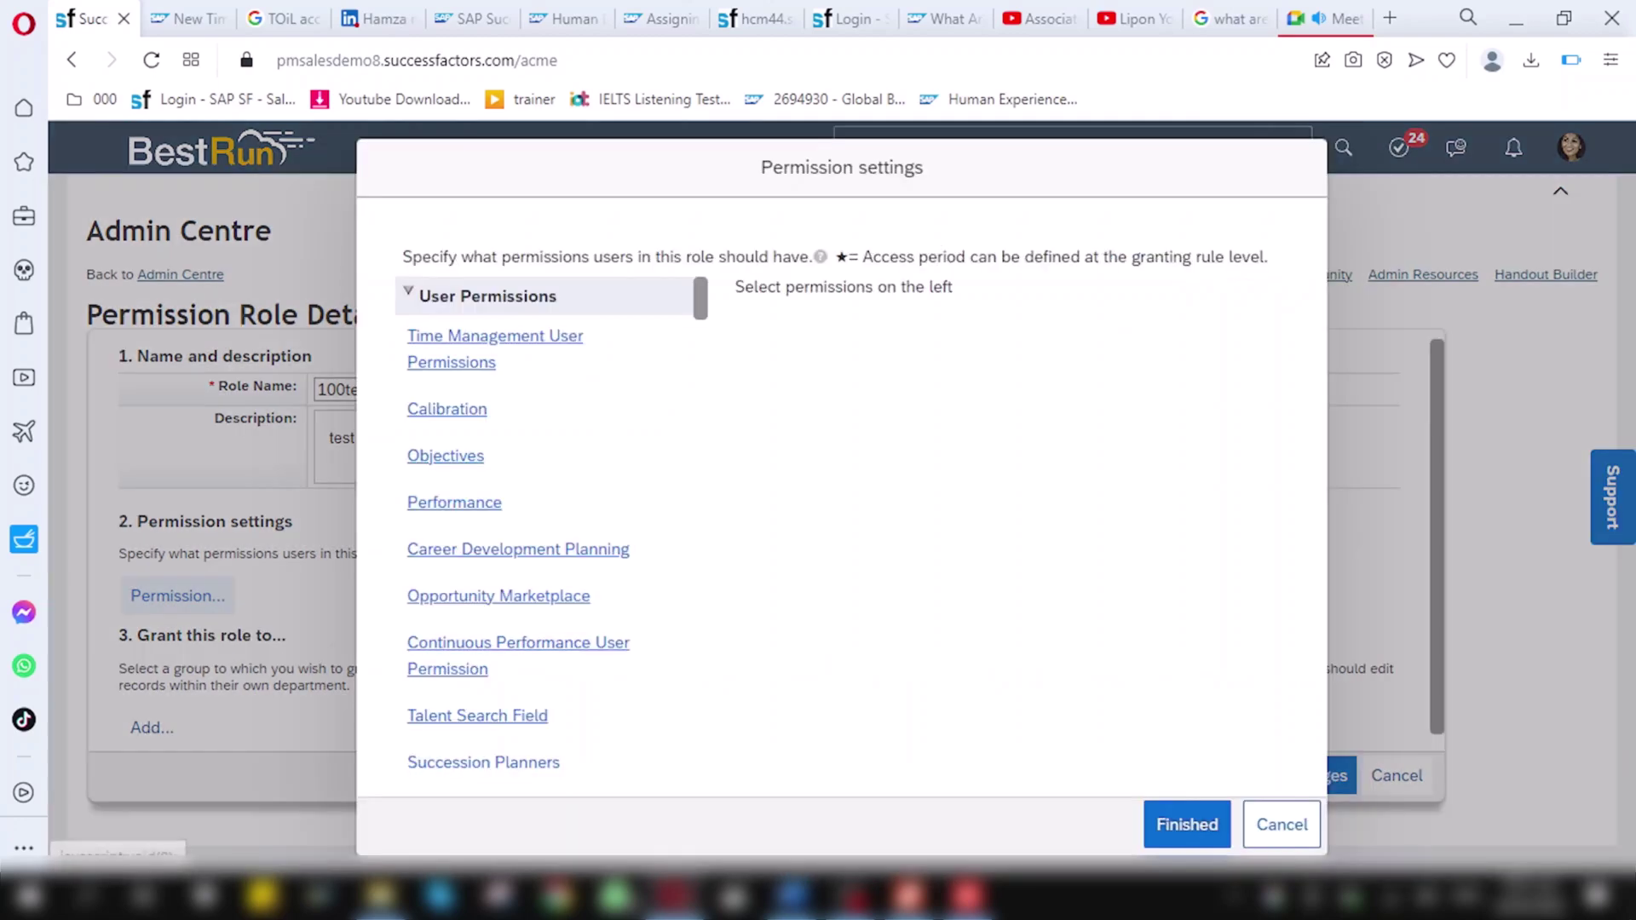
{"action": "scroll", "coordinate": [545, 520], "scroll_direction": "down", "scroll_amount": 3}
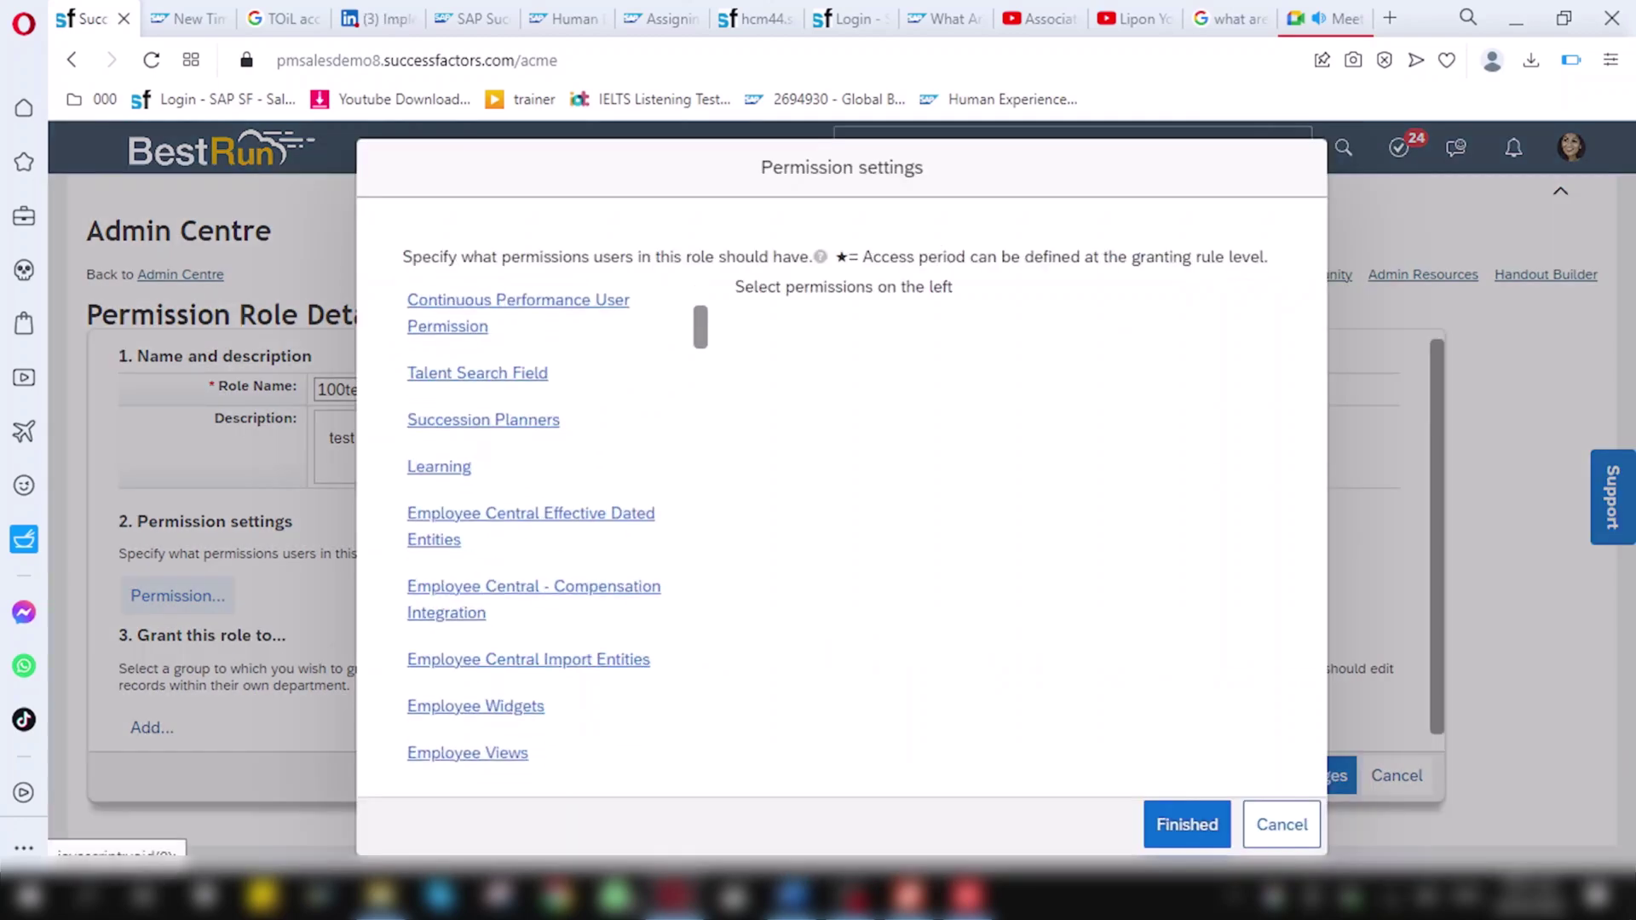
{"action": "scroll", "coordinate": [554, 524], "scroll_direction": "down", "scroll_amount": 1}
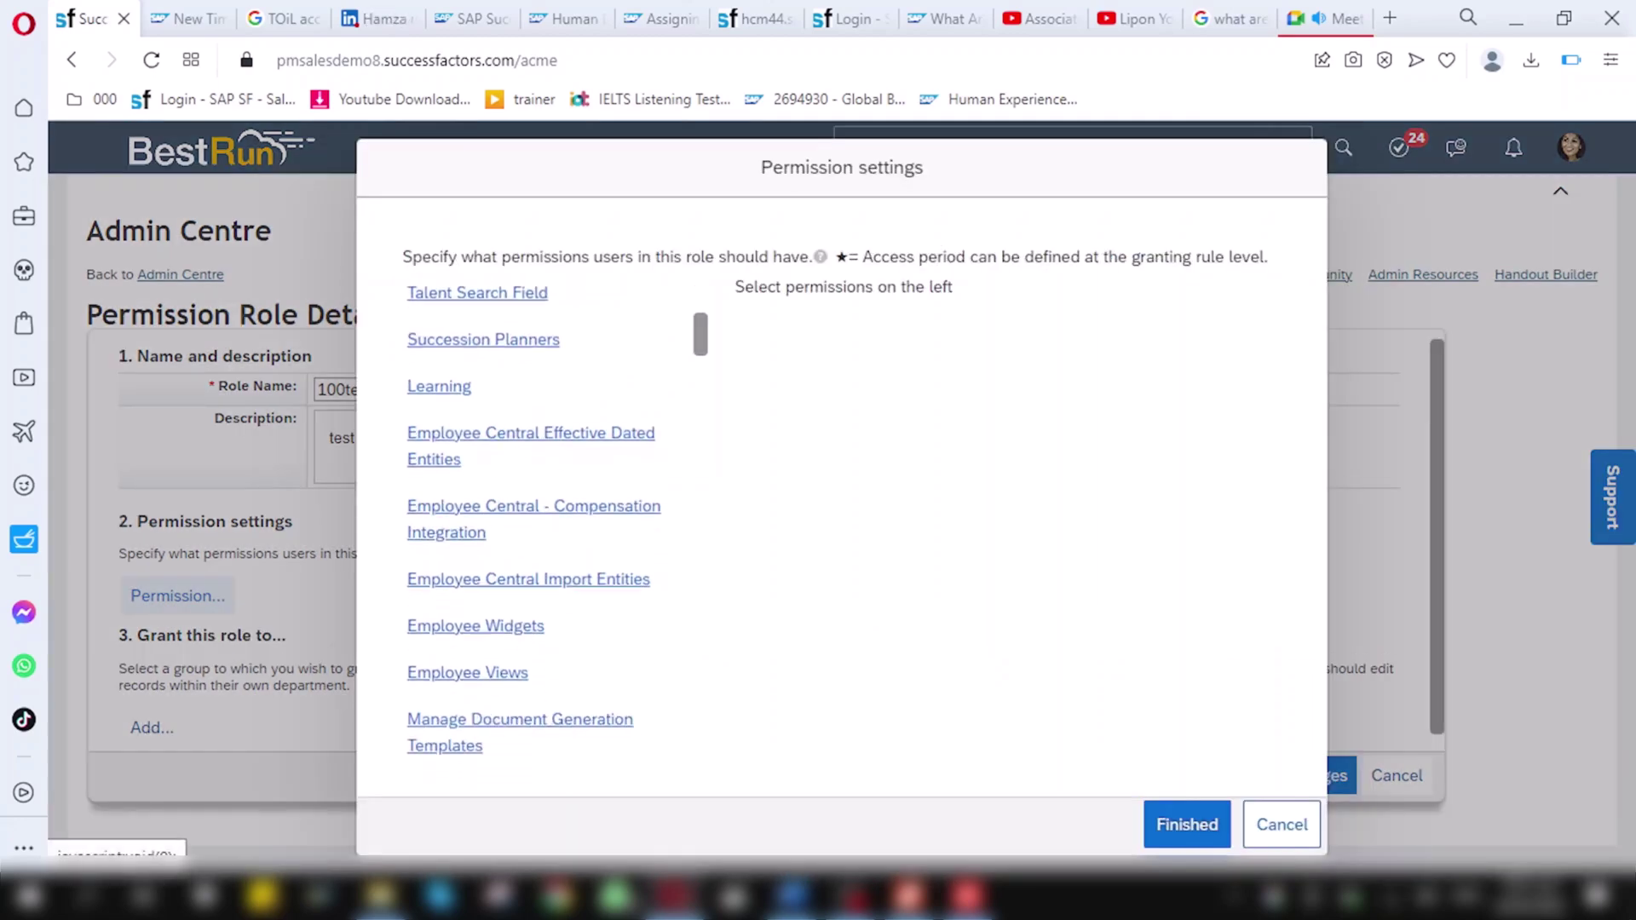
{"action": "scroll", "coordinate": [545, 520], "scroll_direction": "down", "scroll_amount": 4}
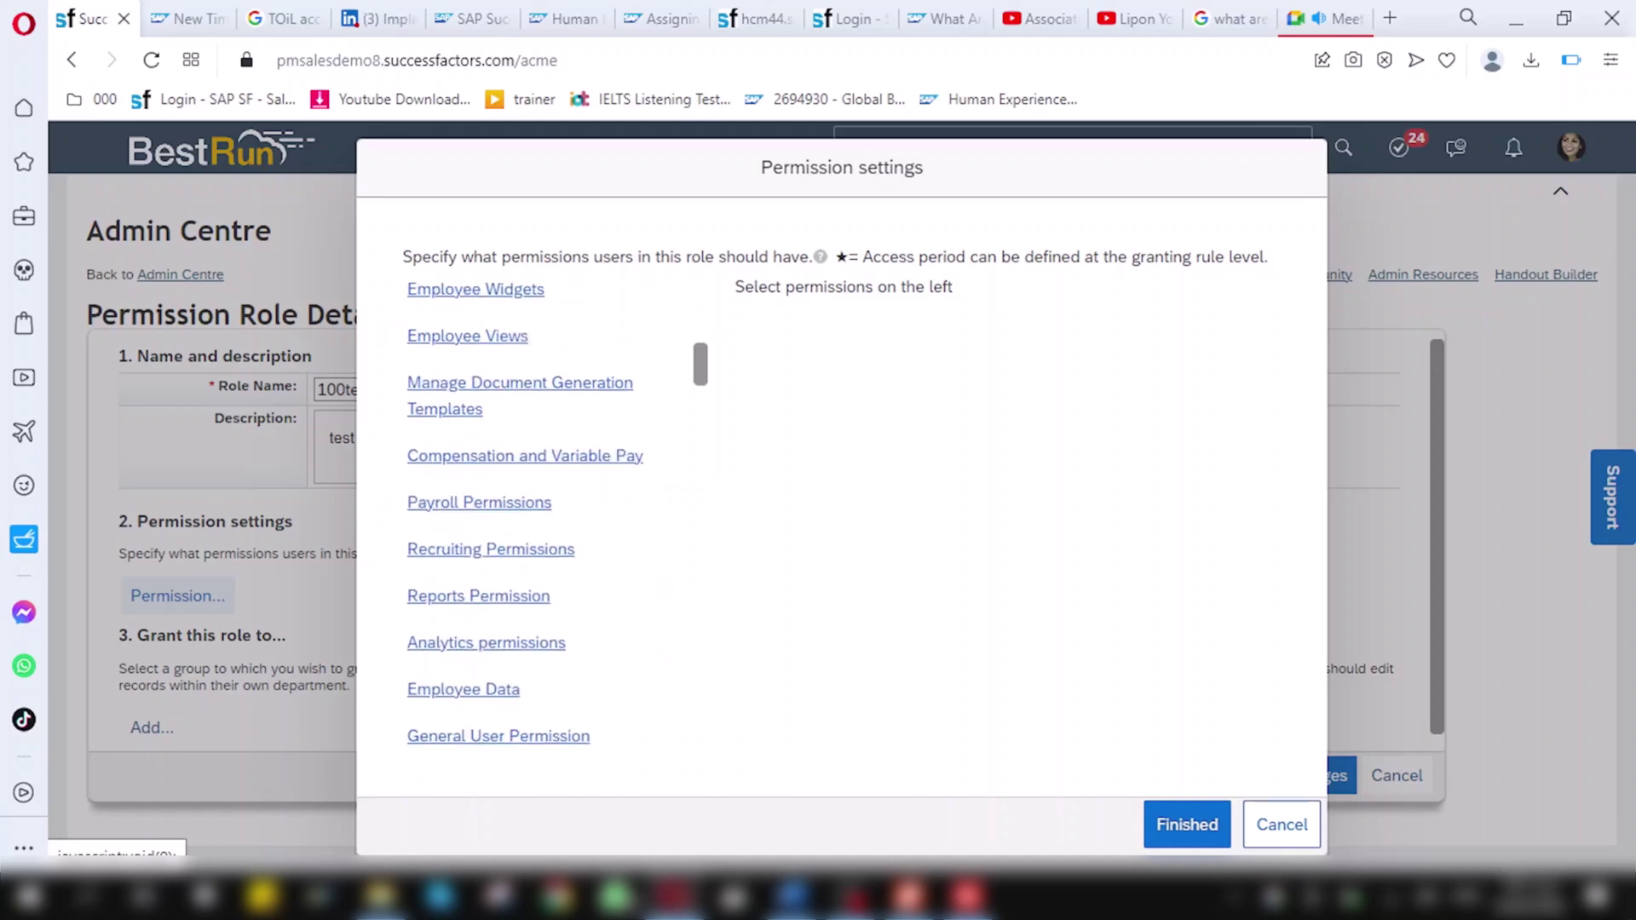
{"action": "left_click", "coordinate": [463, 689]}
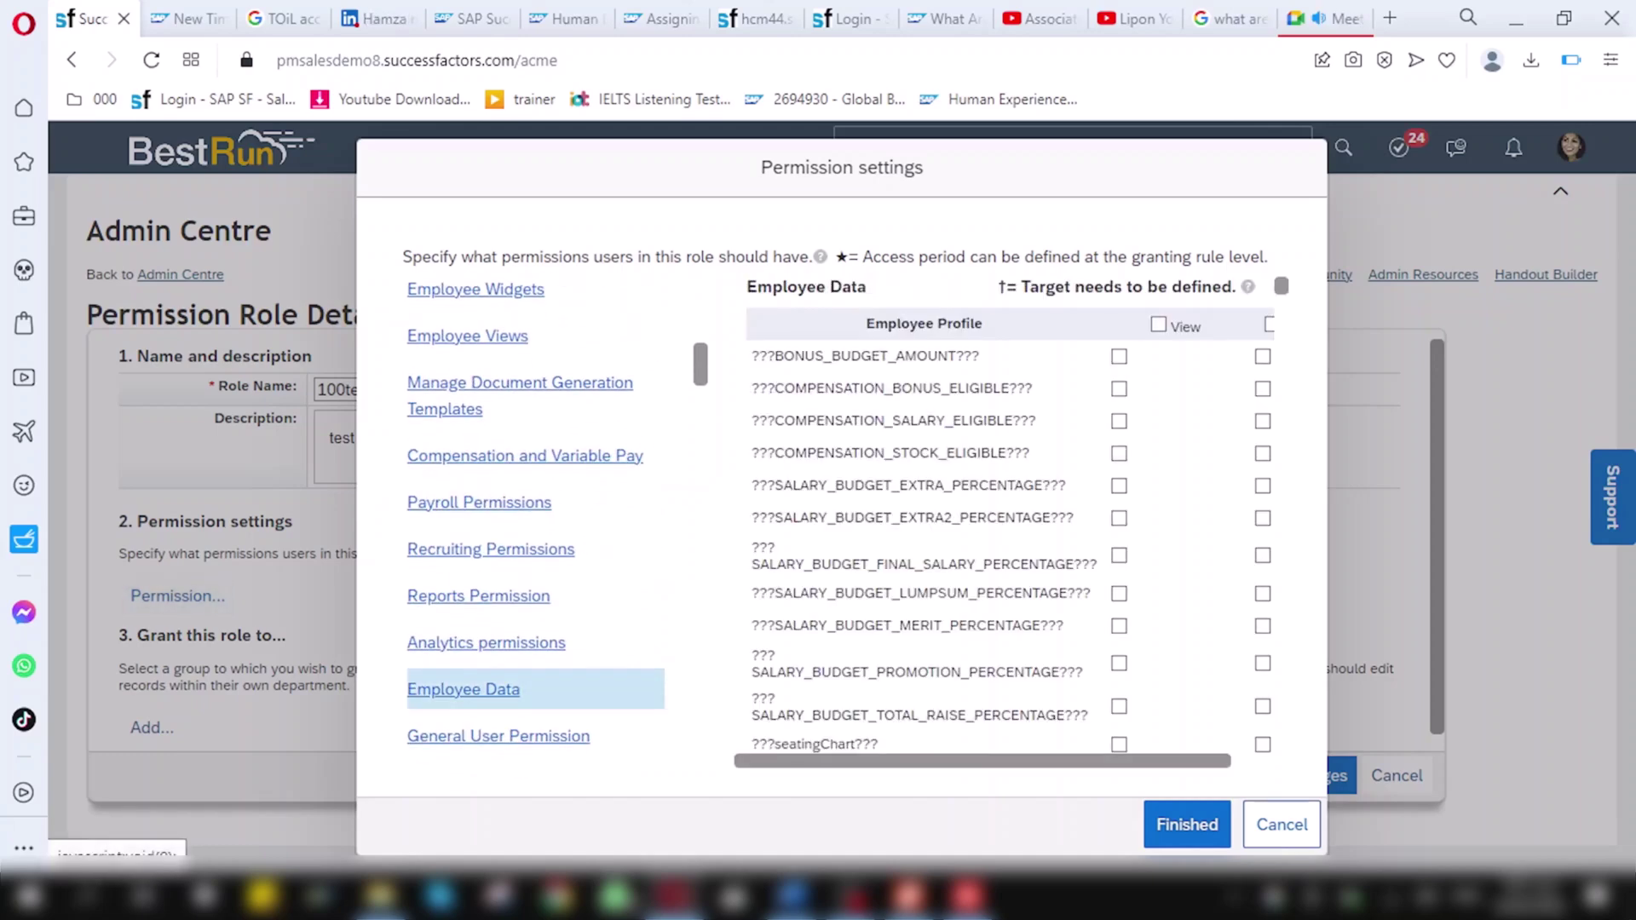
{"action": "left_click", "coordinate": [478, 502]}
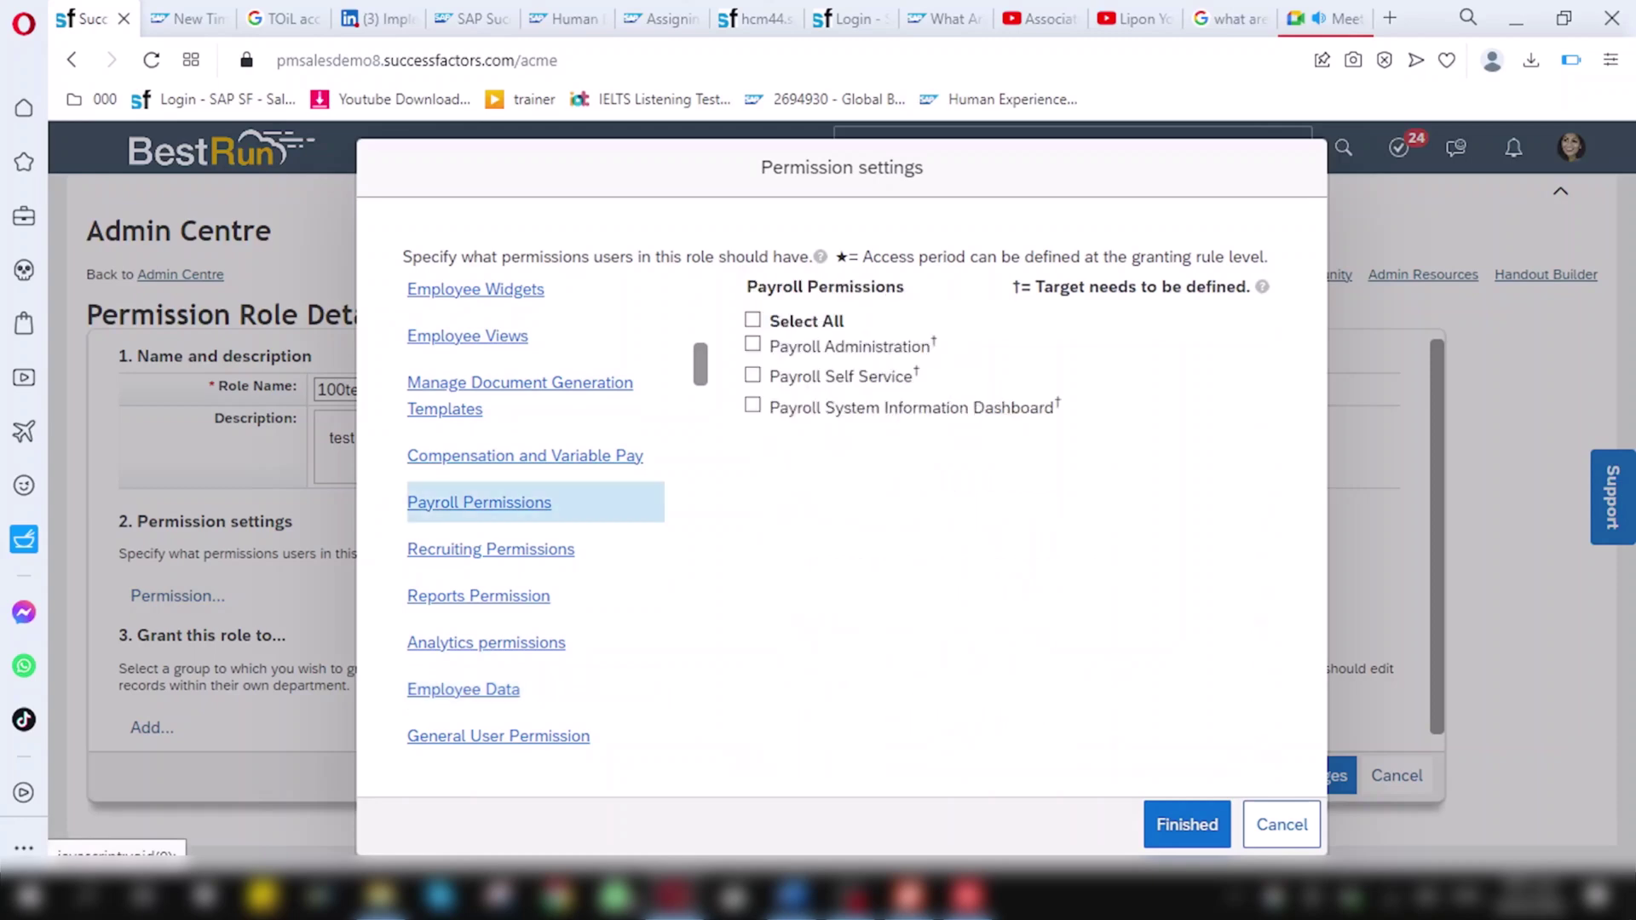
{"action": "left_click", "coordinate": [753, 320]}
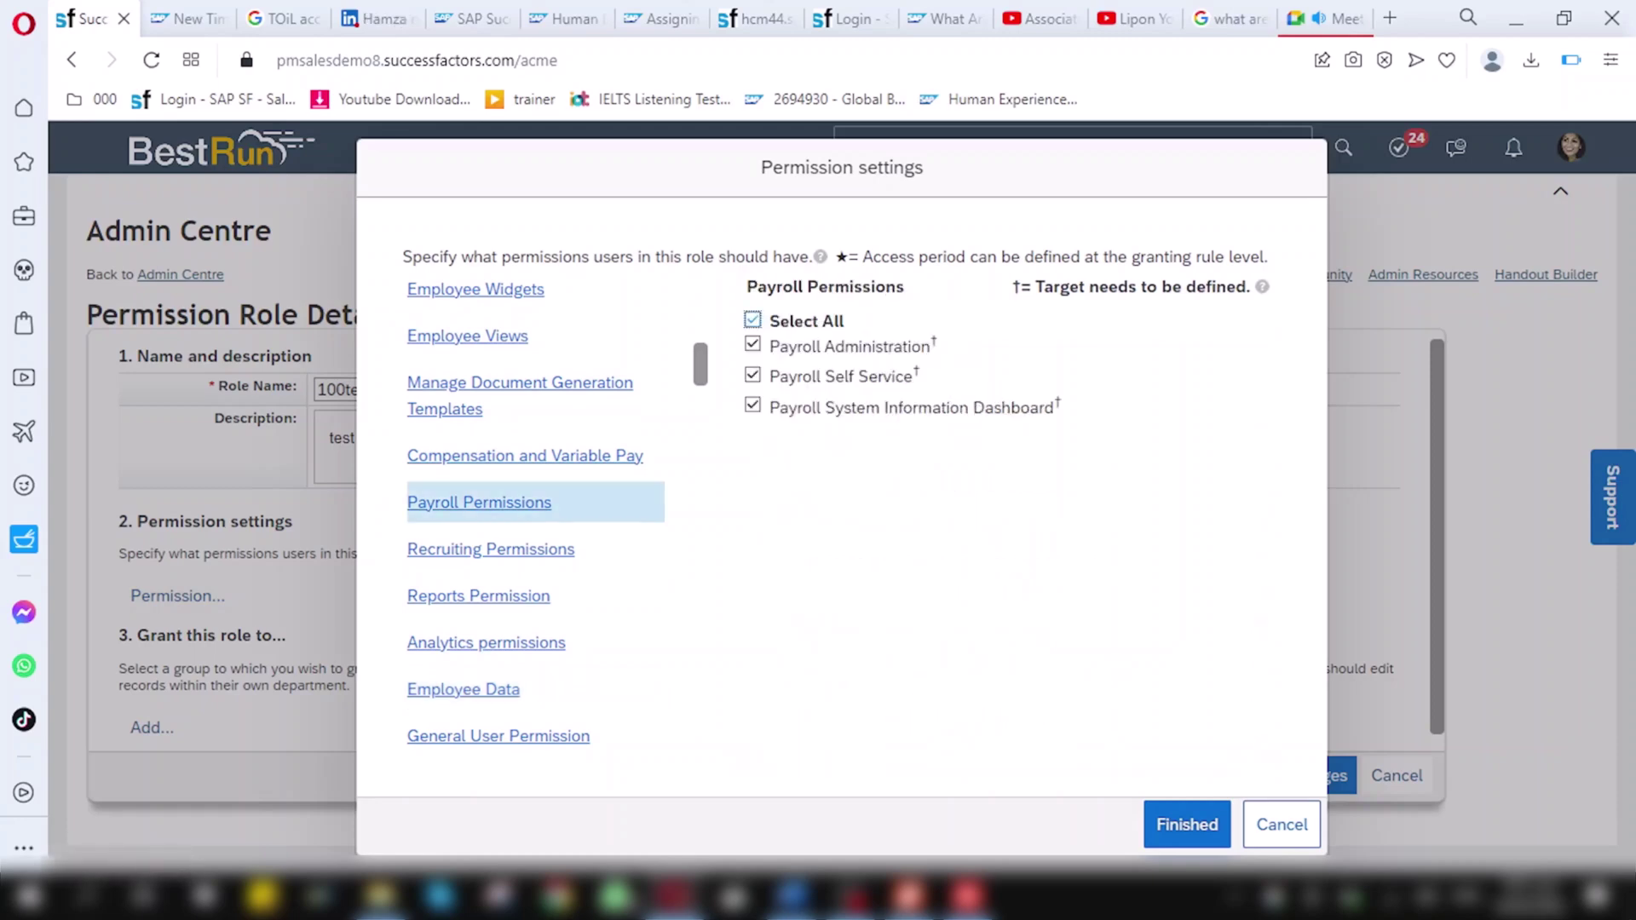
Confirm the role's selected payroll permissions and start adding a grant for the role
{"action": "left_click", "coordinate": [1187, 824]}
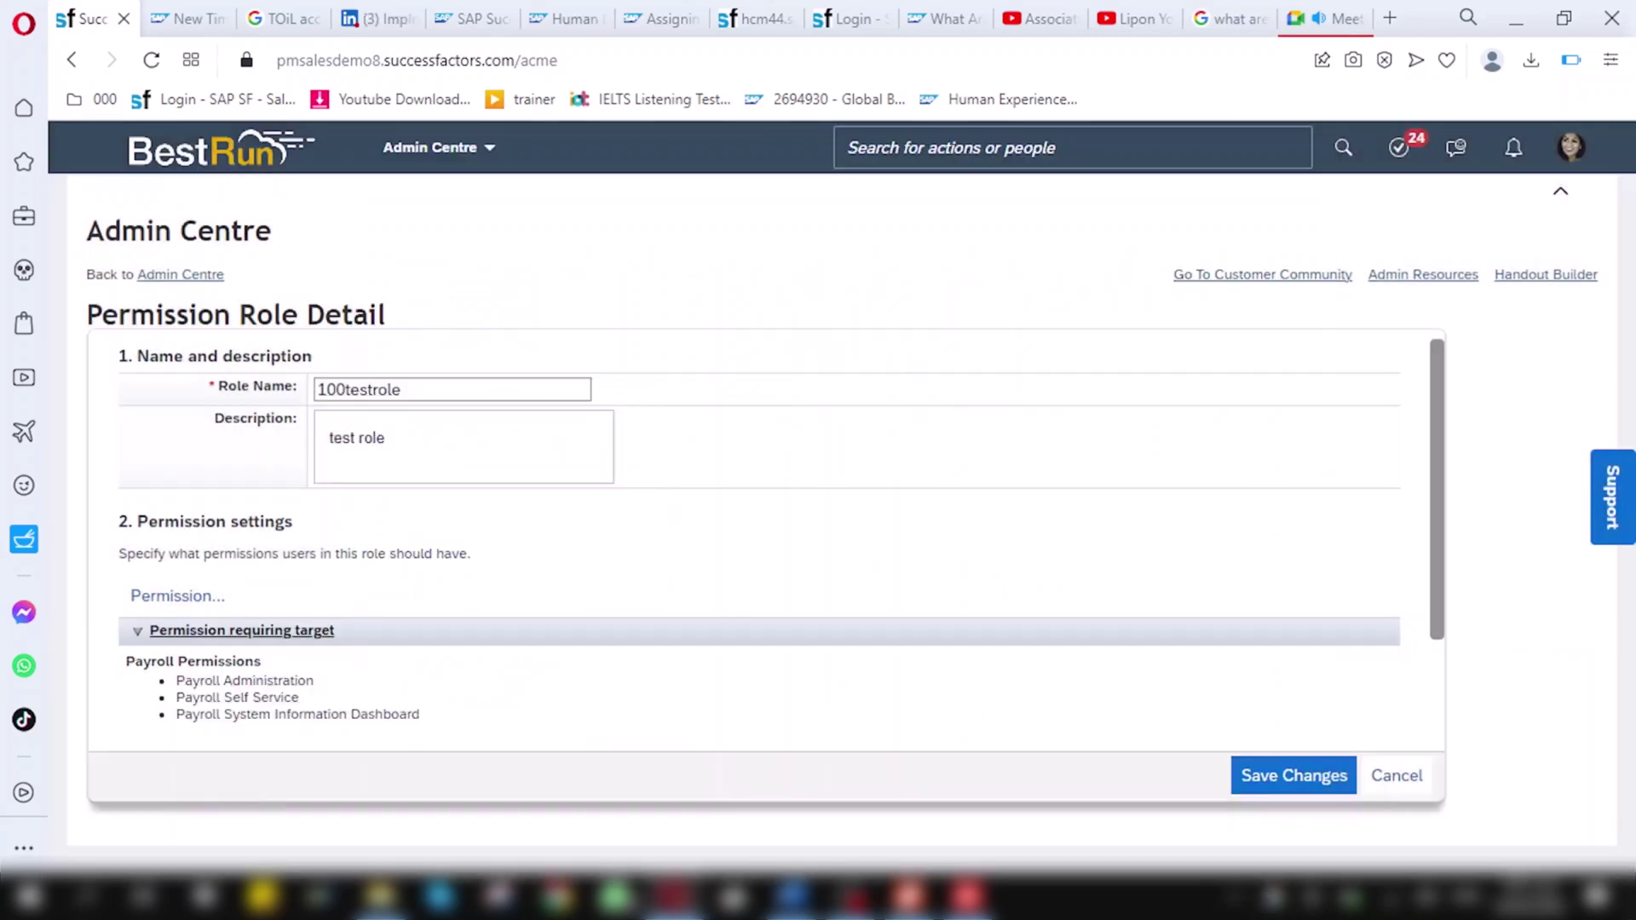
{"action": "scroll", "coordinate": [767, 545], "scroll_direction": "down", "scroll_amount": 3}
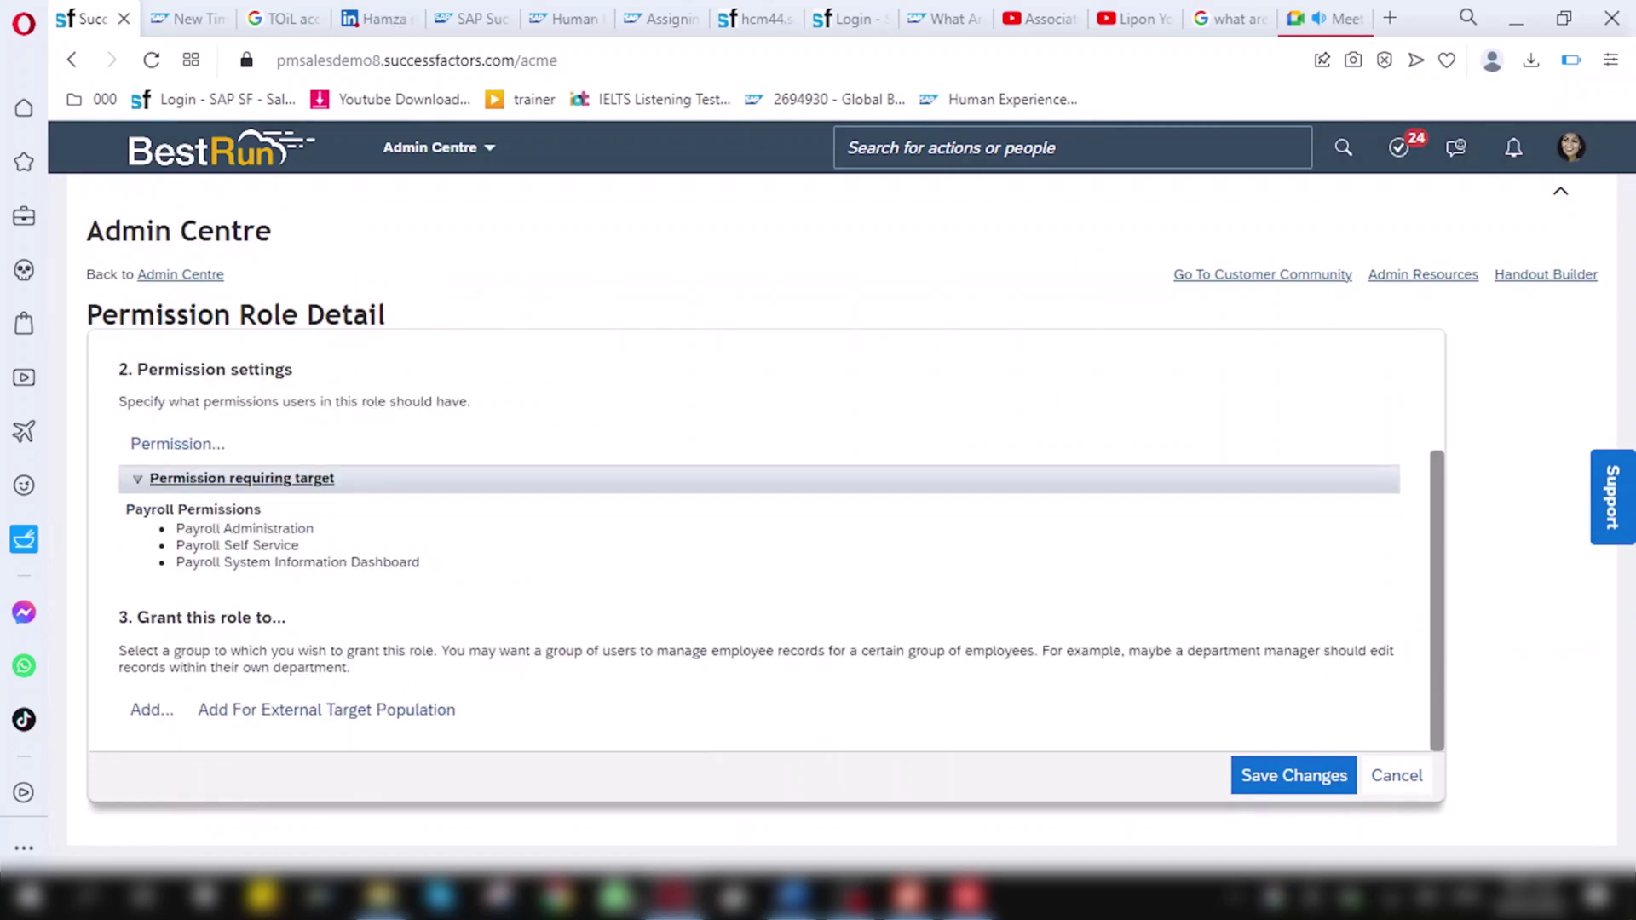
{"action": "triple_click", "coordinate": [202, 617]}
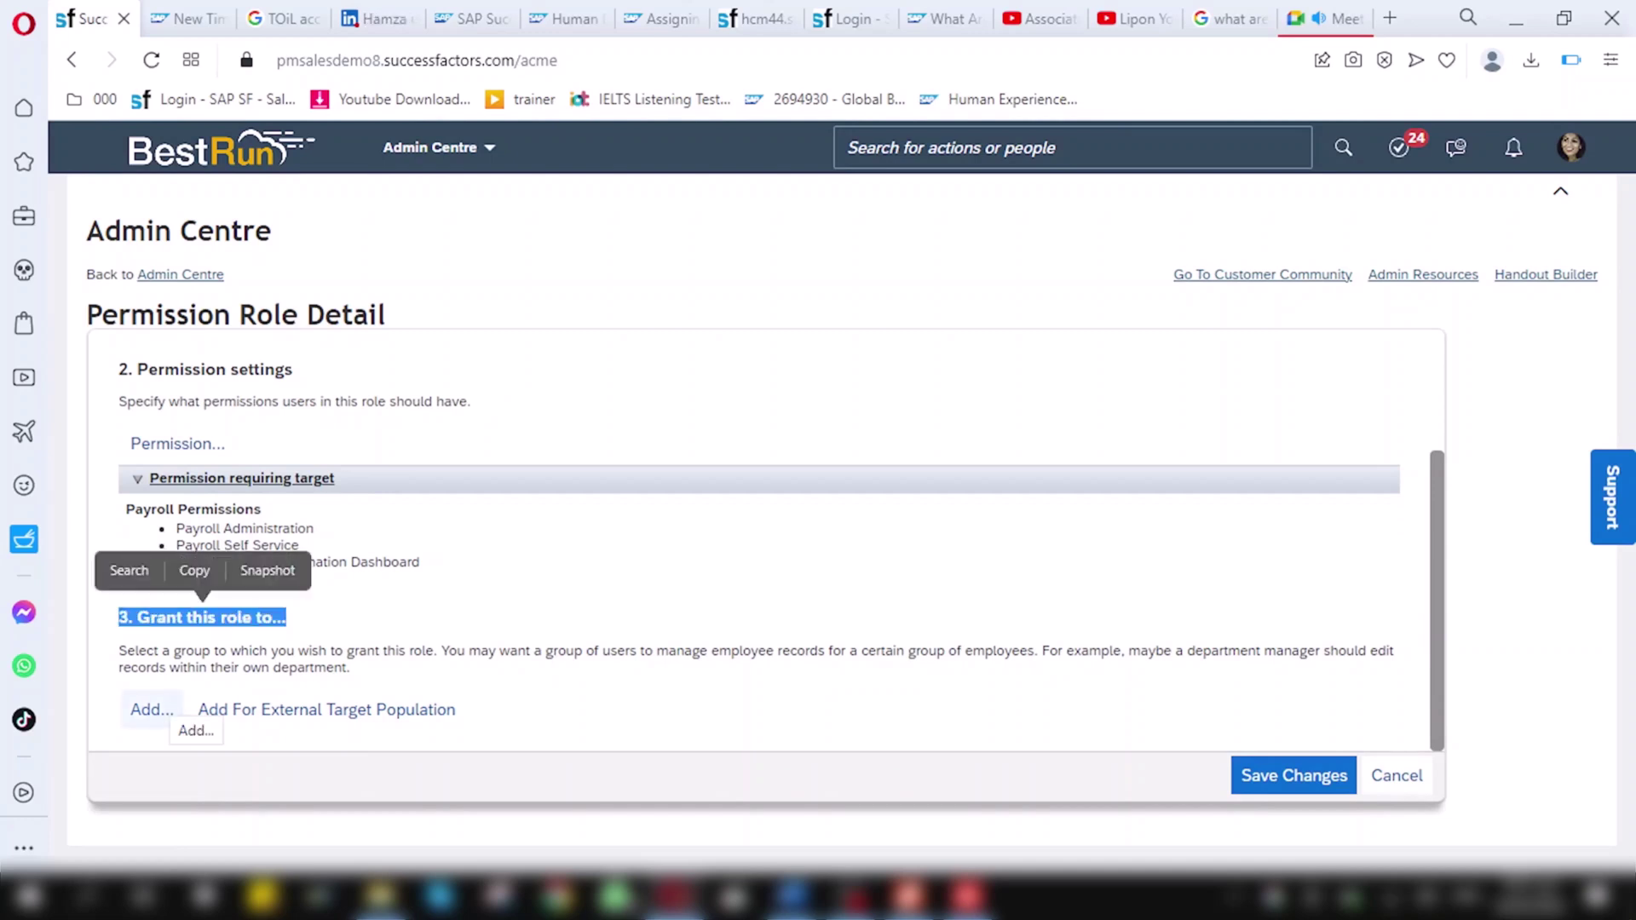
{"action": "left_click", "coordinate": [152, 709]}
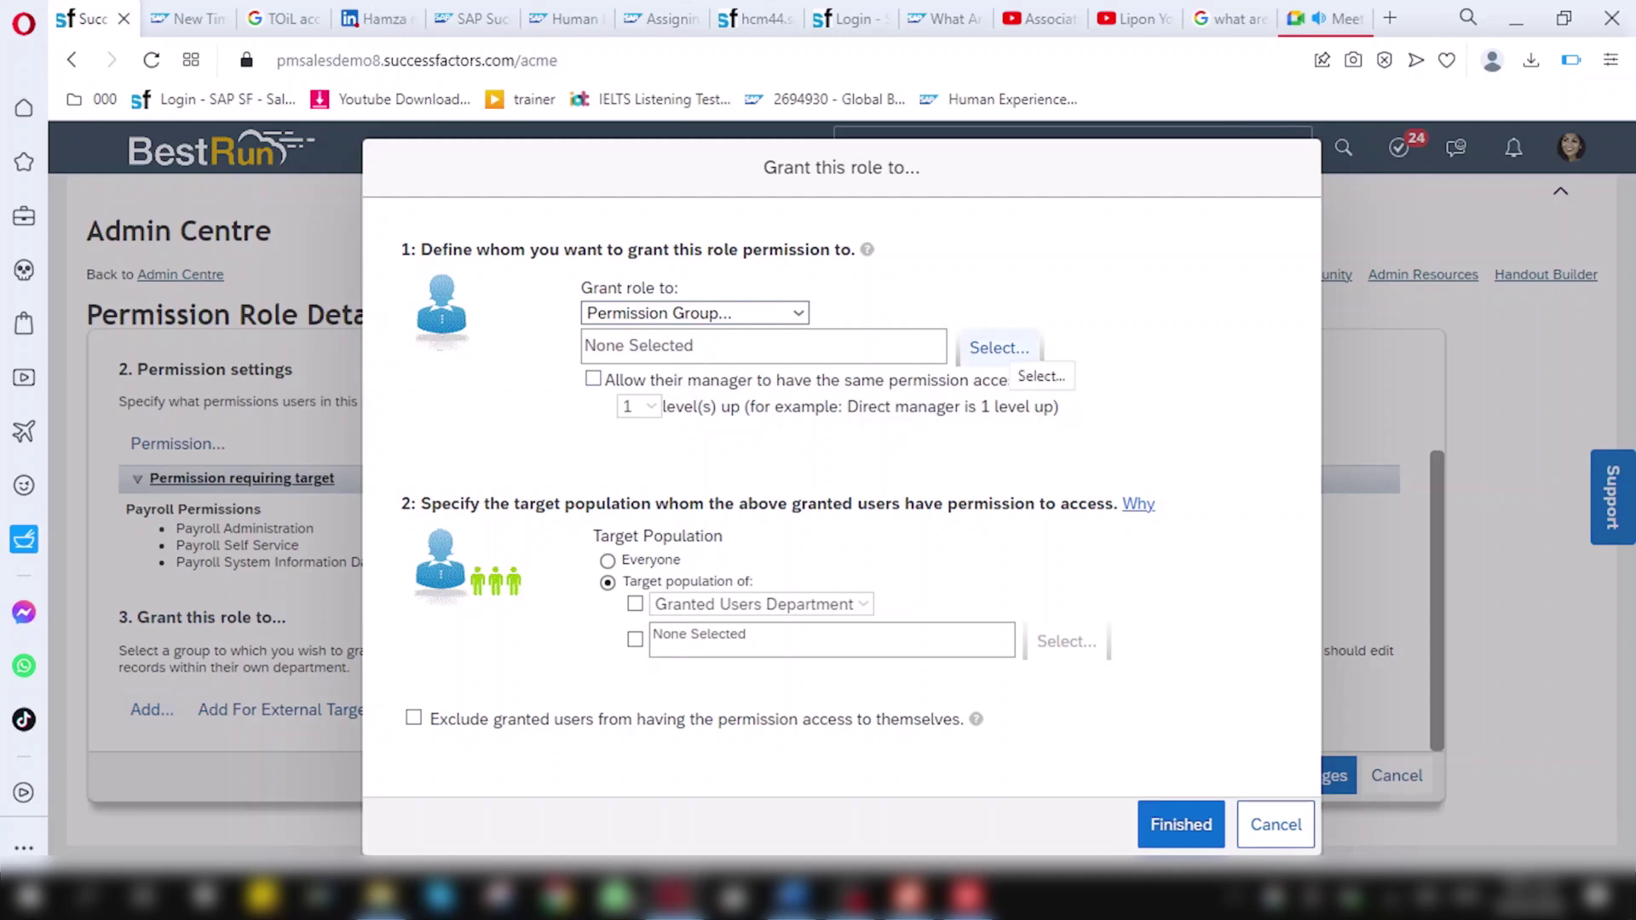
Search the permission groups for "100" and choose 100TestGranted as the group receiving the role
{"action": "left_click", "coordinate": [999, 347]}
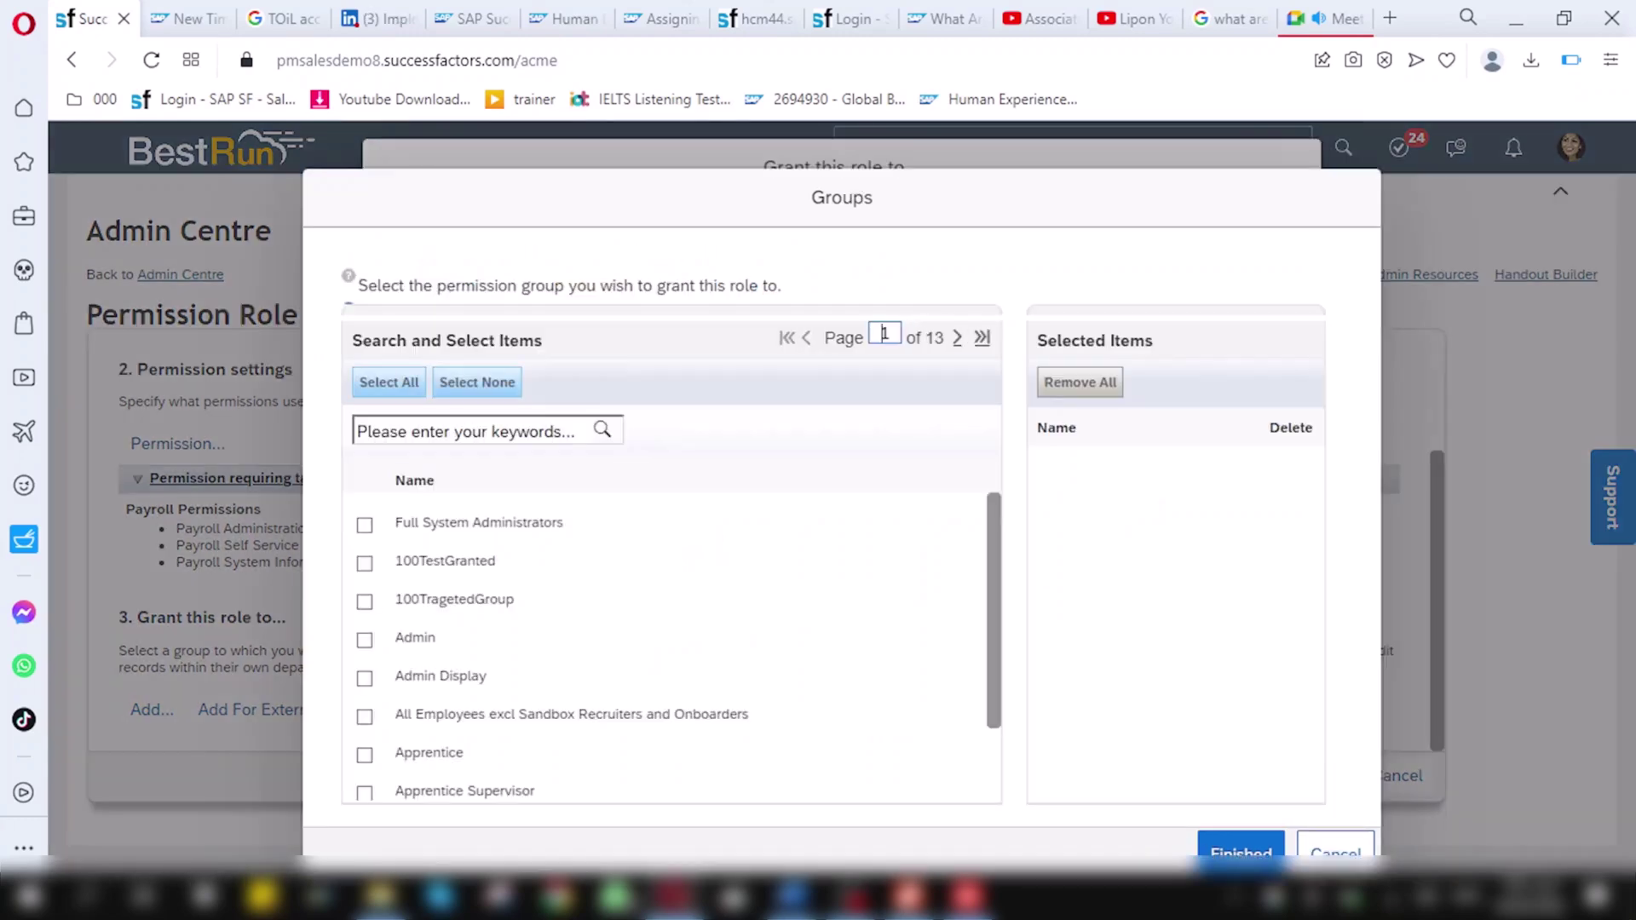
{"action": "type", "text": "100"}
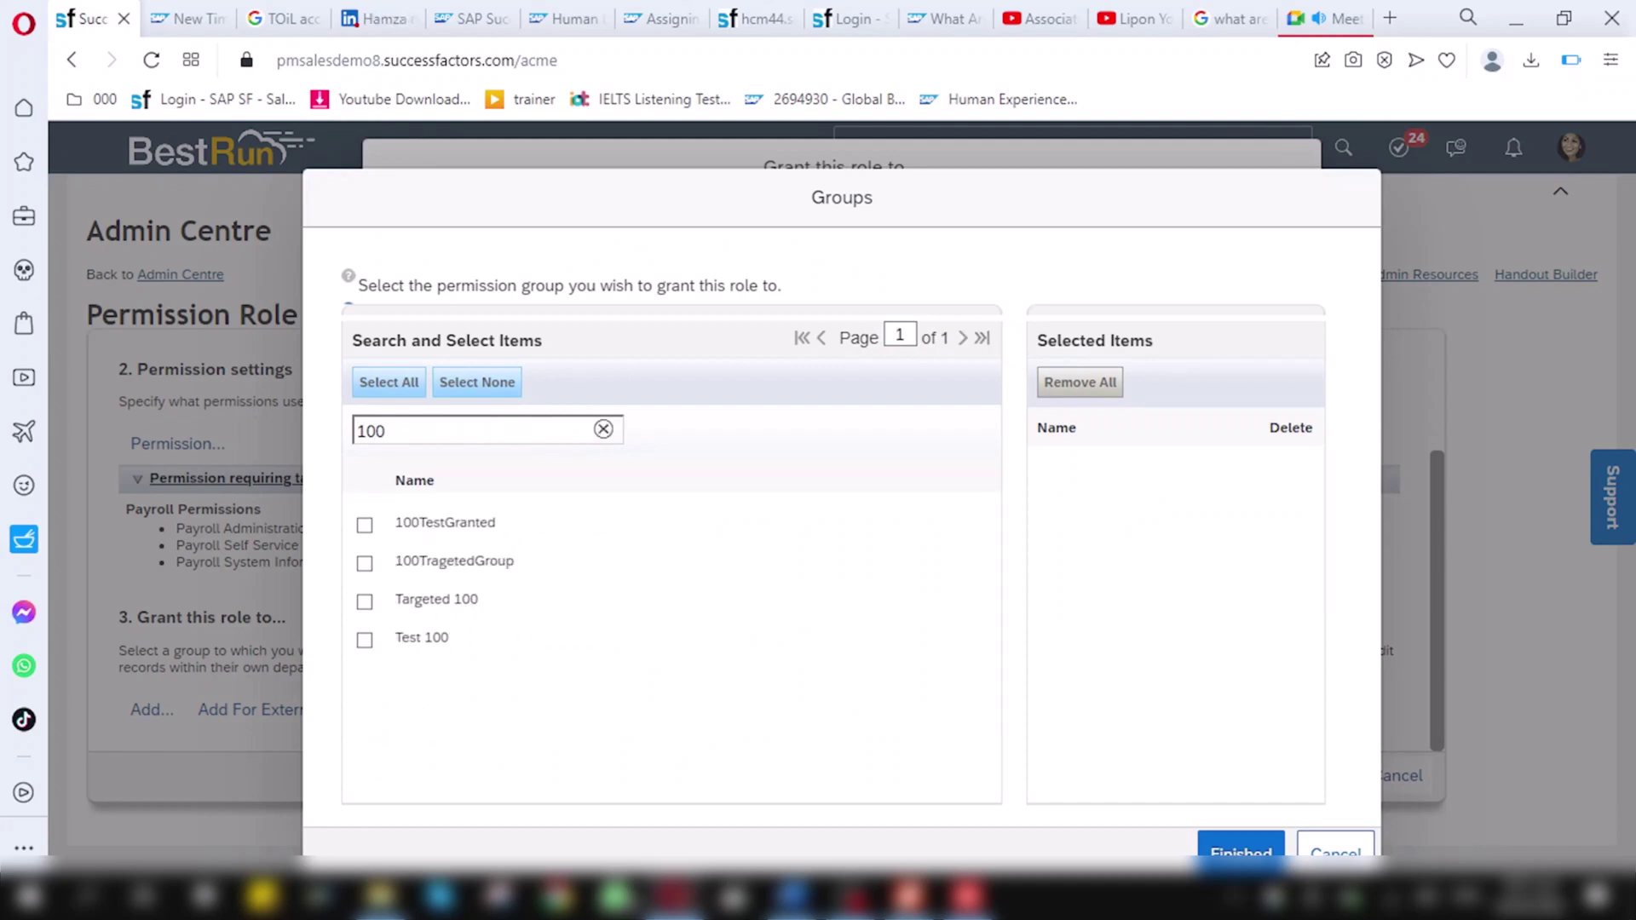
{"action": "left_click", "coordinate": [365, 525]}
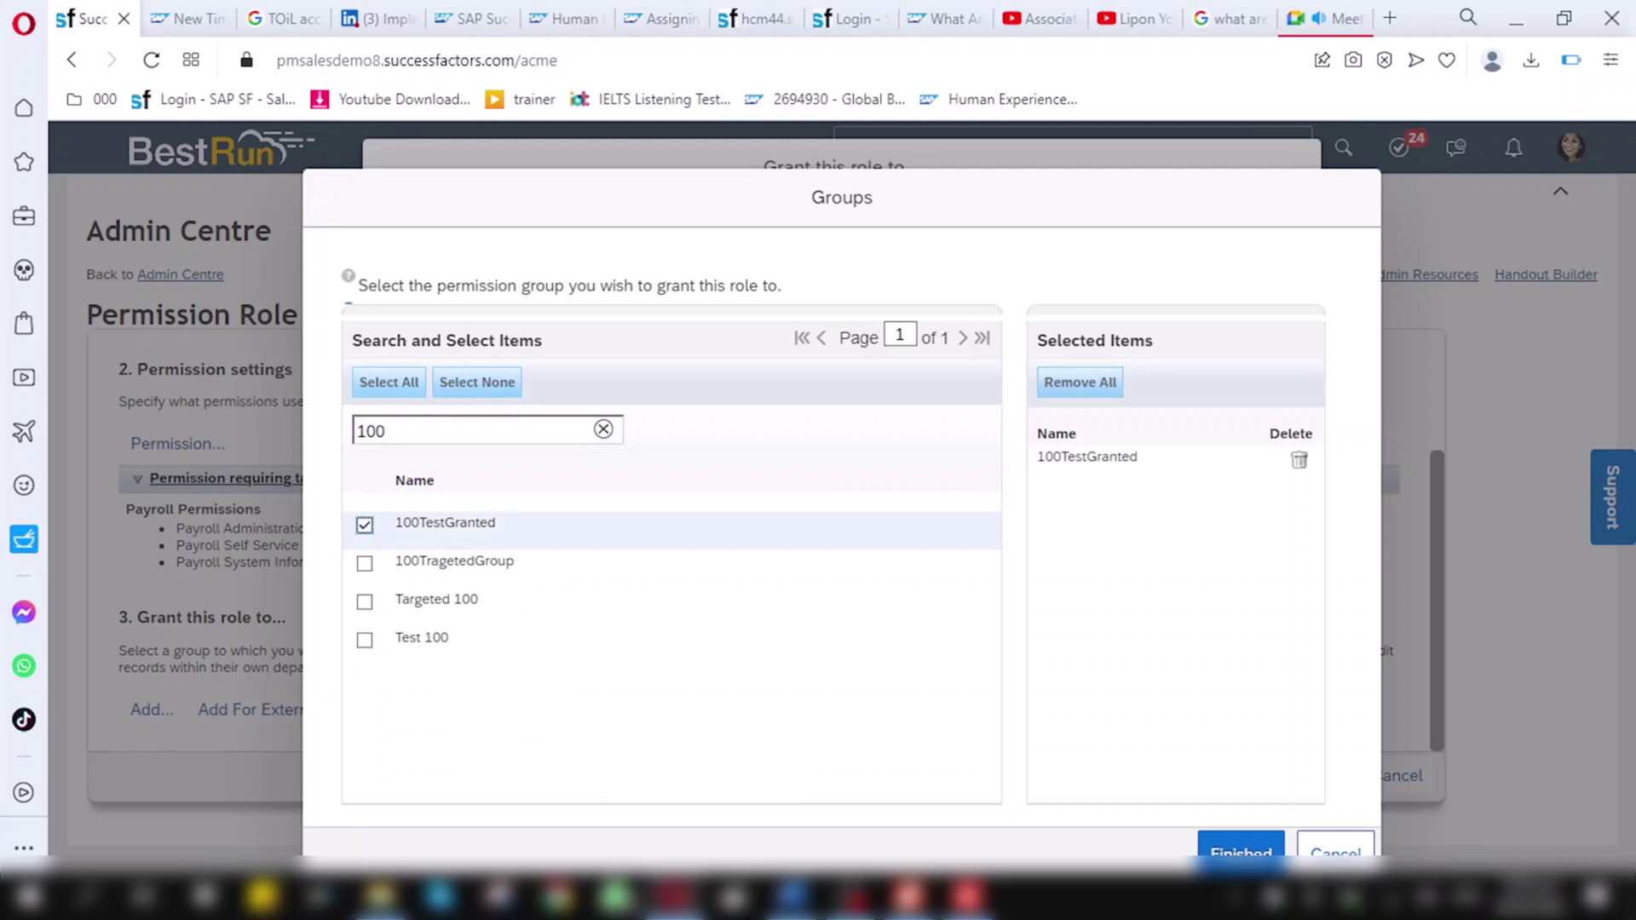
{"action": "left_click", "coordinate": [1241, 851]}
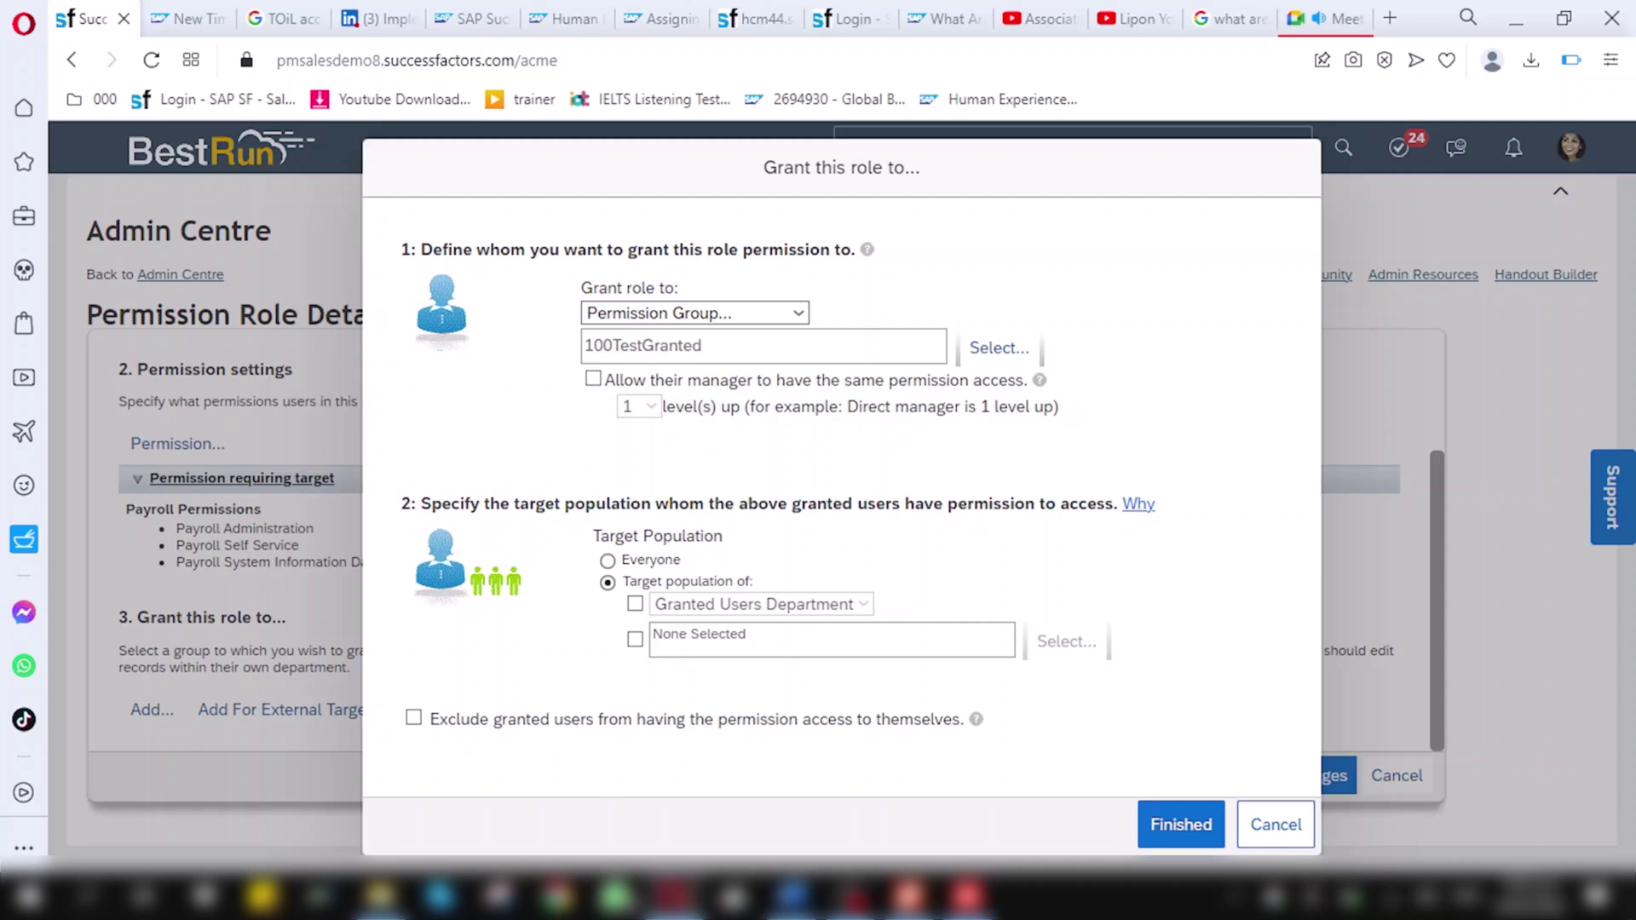
Enable the permission group option for the role's target population instead of granting access to everyone
{"action": "double_click", "coordinate": [651, 559]}
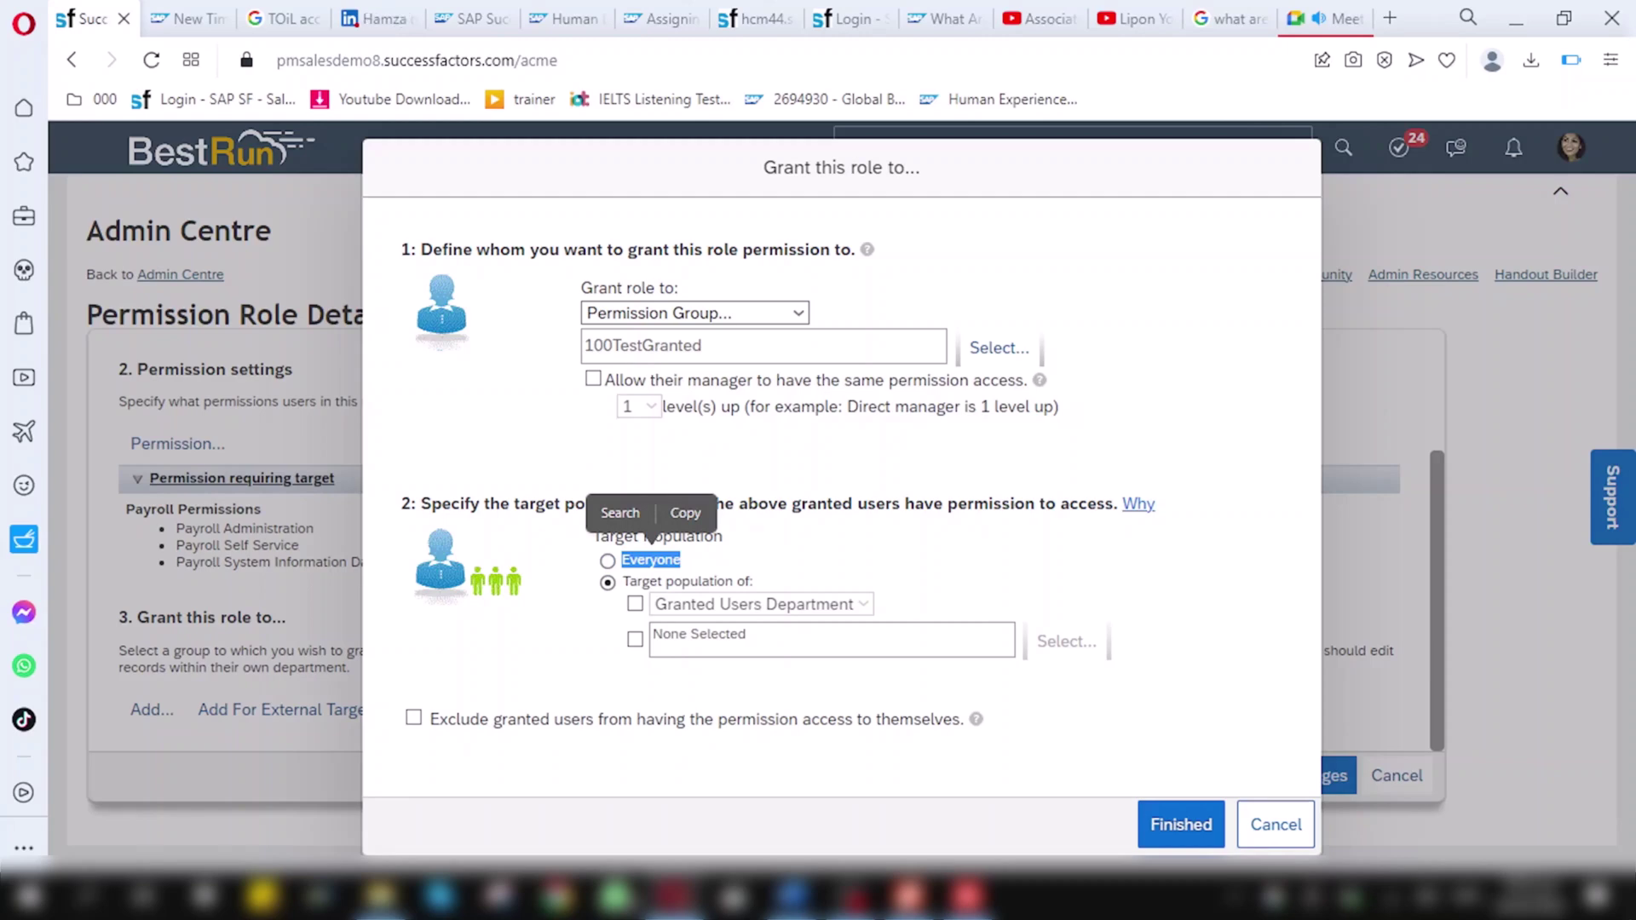
{"action": "key", "text": "Escape"}
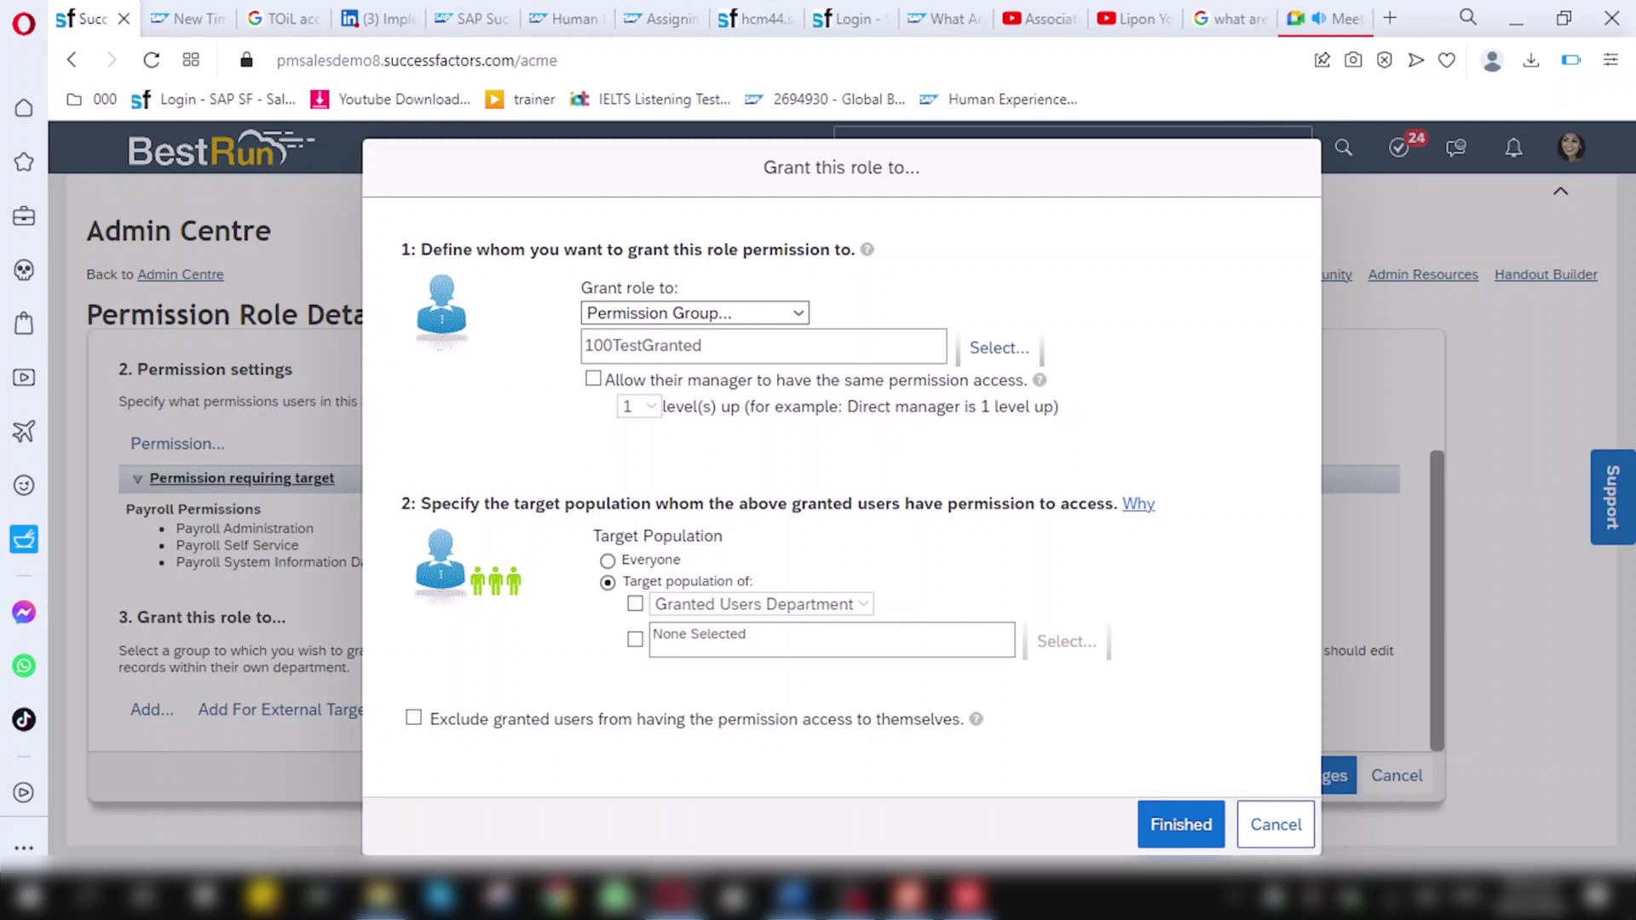
{"action": "left_click", "coordinate": [634, 639]}
Try to assign 100TragetedGroup as the target population from a group search for "100"
{"action": "left_click", "coordinate": [1067, 641]}
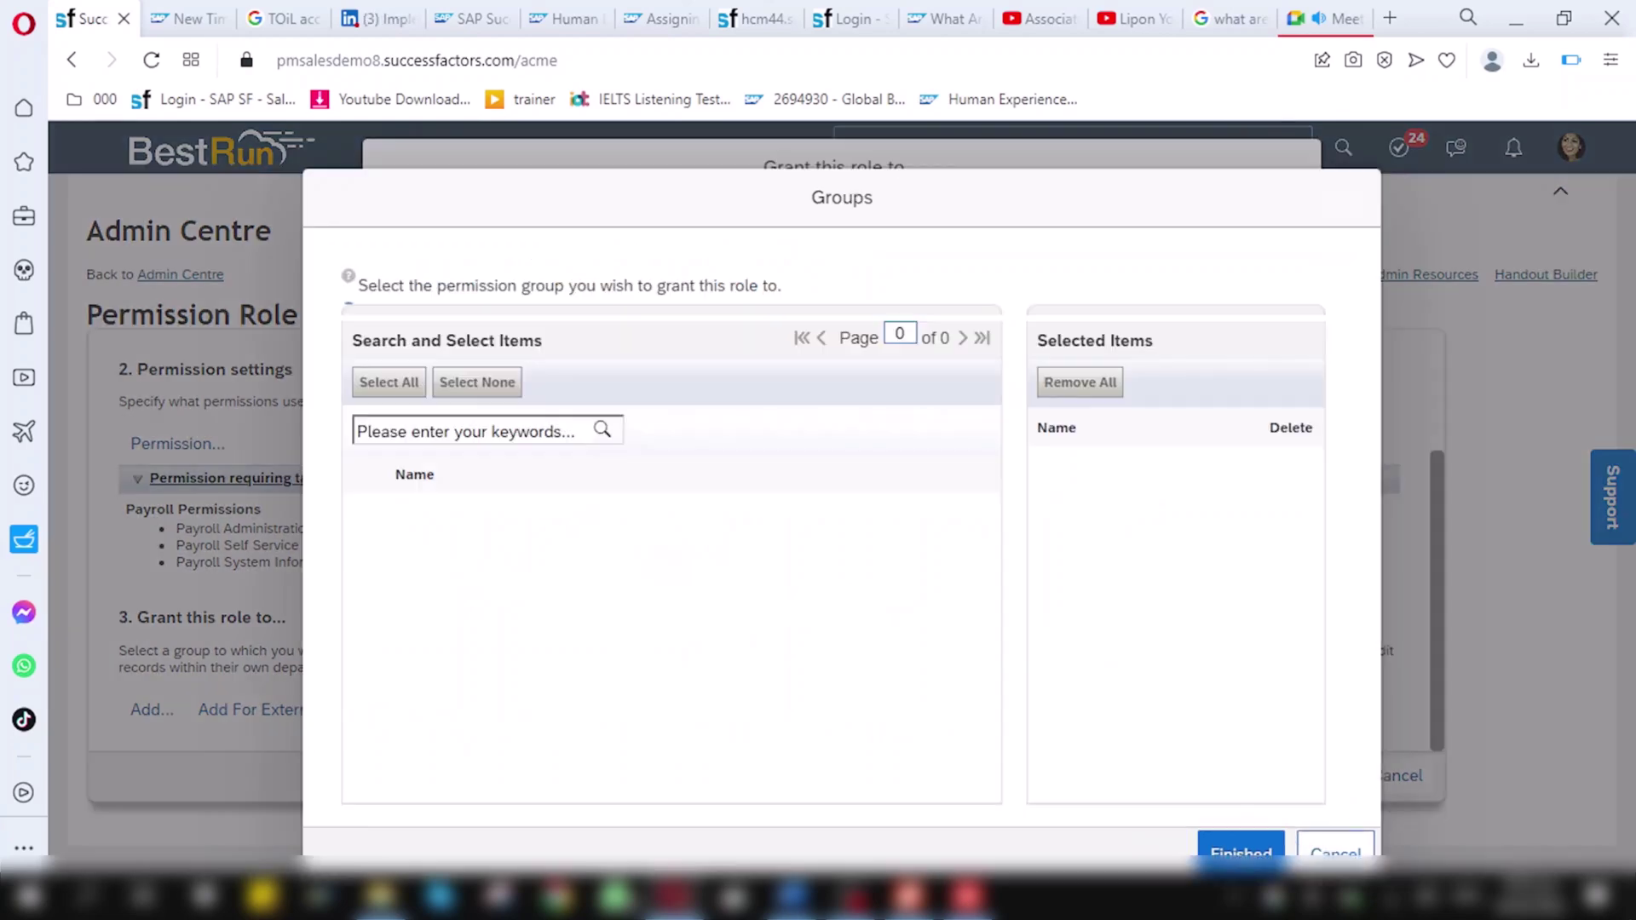
{"action": "left_click", "coordinate": [468, 430]}
{"action": "type", "text": "1000"}
{"action": "key", "text": "BackSpace"}
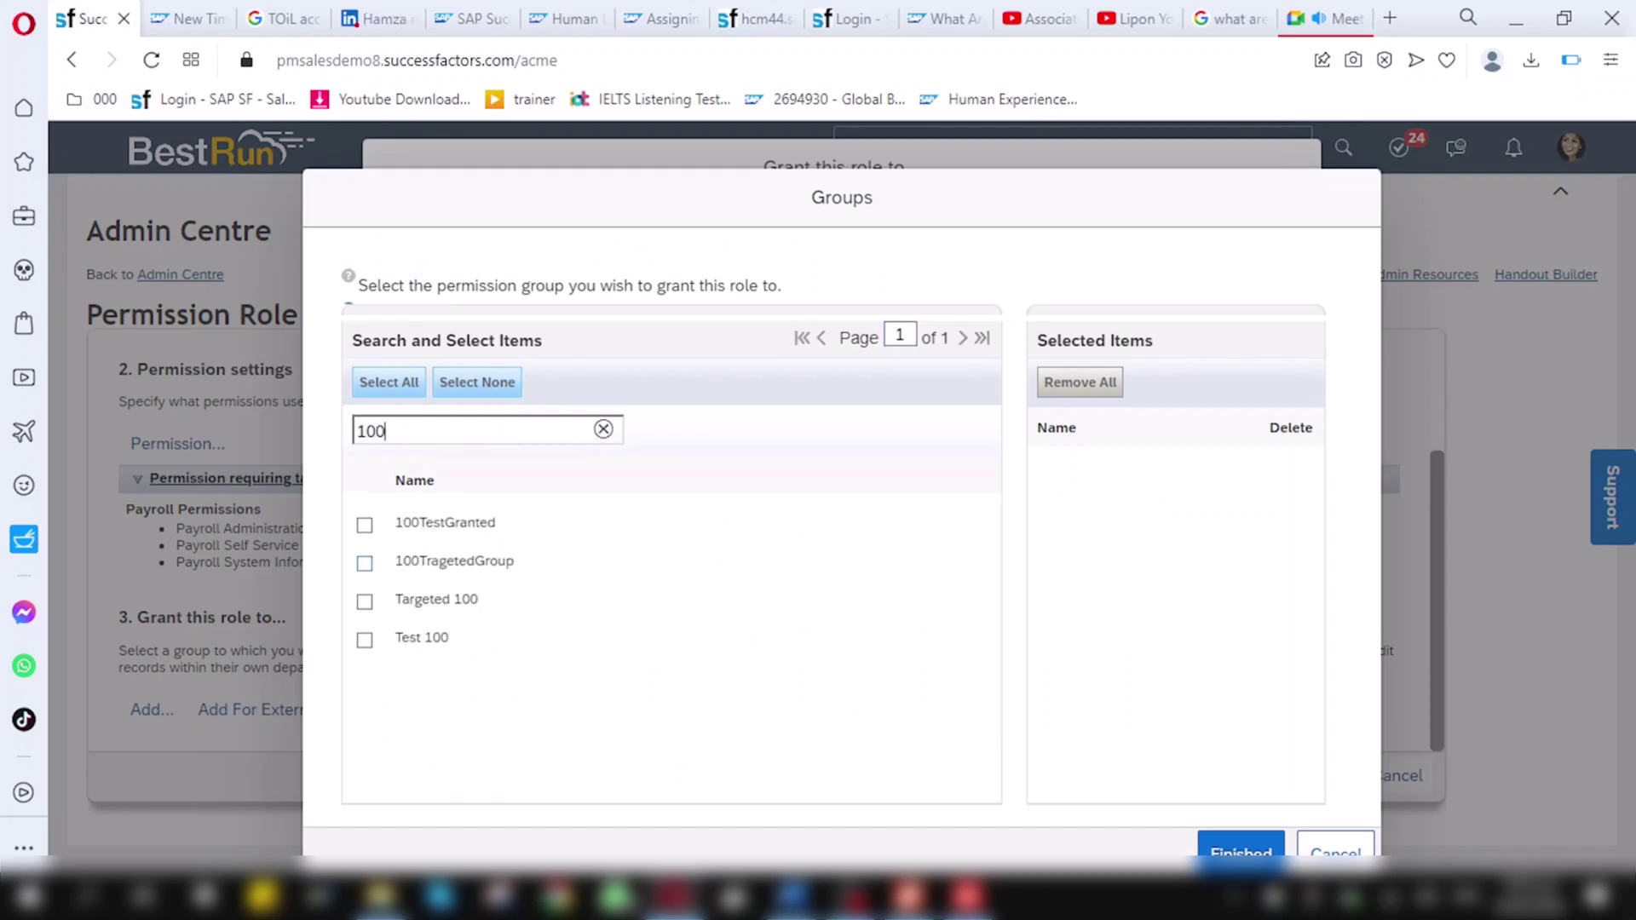
{"action": "left_click", "coordinate": [364, 563]}
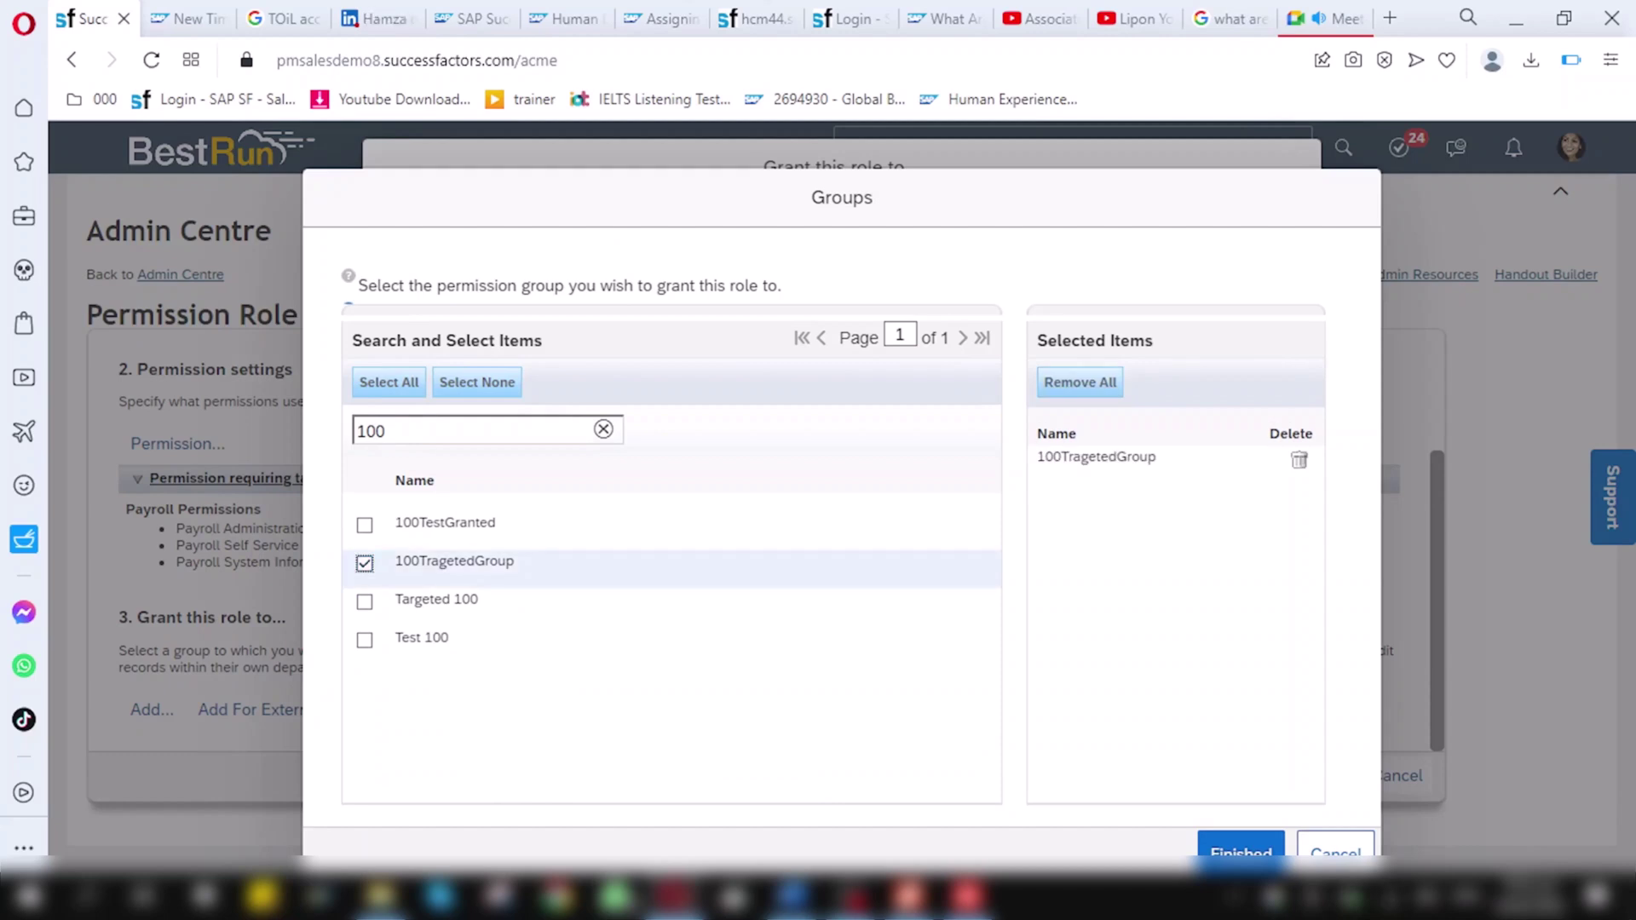
{"action": "left_click", "coordinate": [1240, 852]}
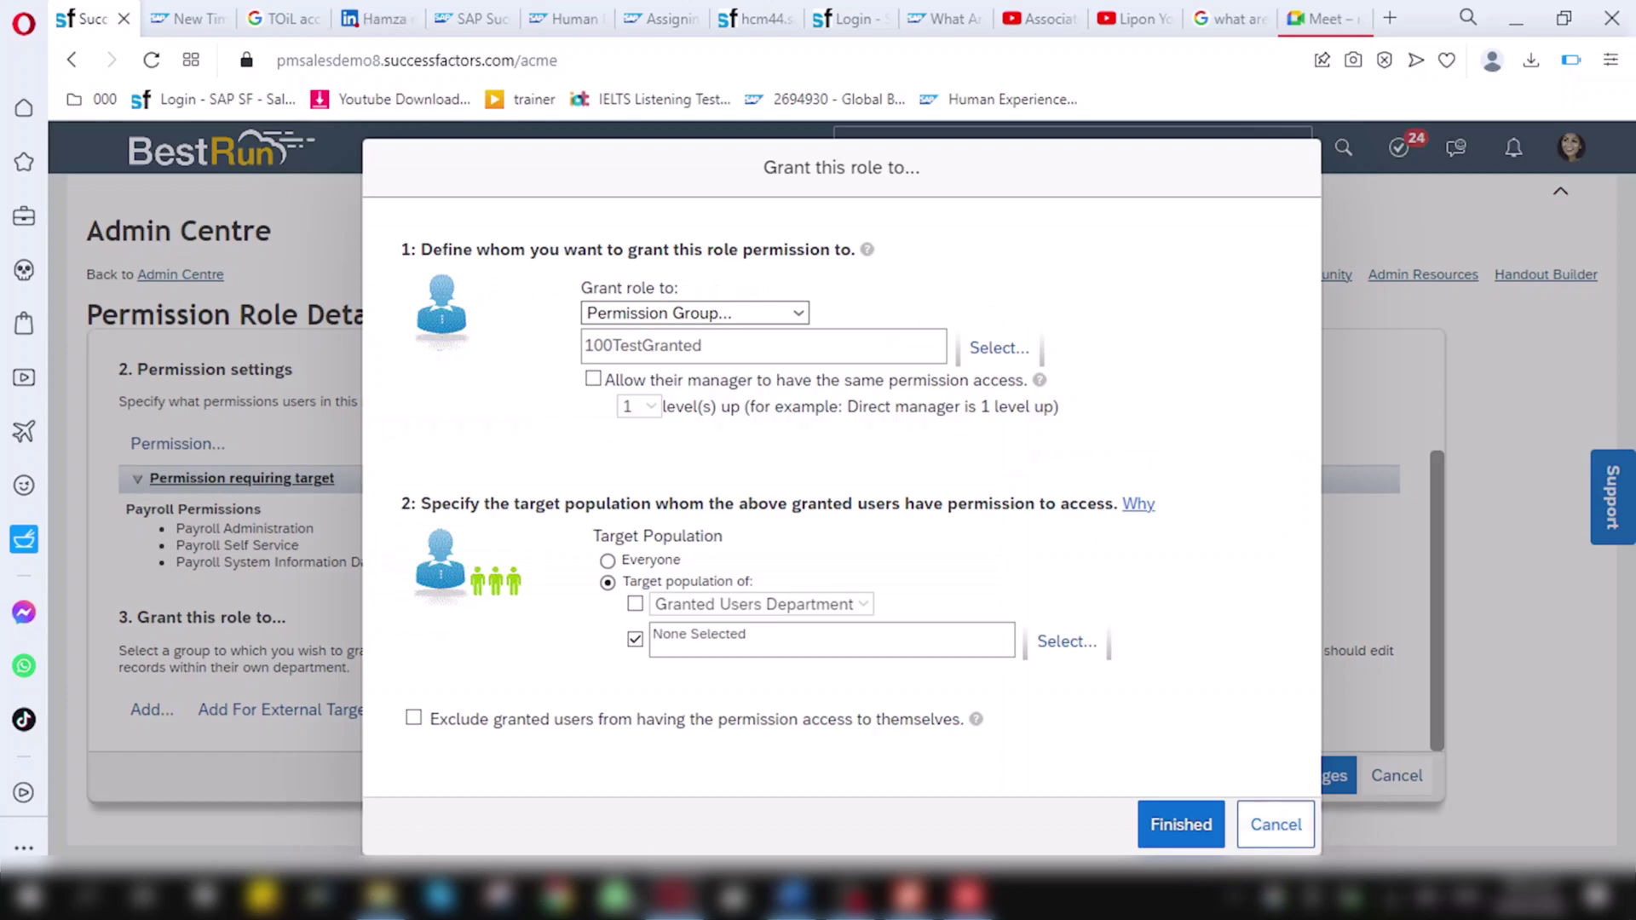
Set the target population to 100TragetedGroup, found by searching "100", and finish the grant with granted users excluded from access to themselves
{"action": "left_click", "coordinate": [1067, 641]}
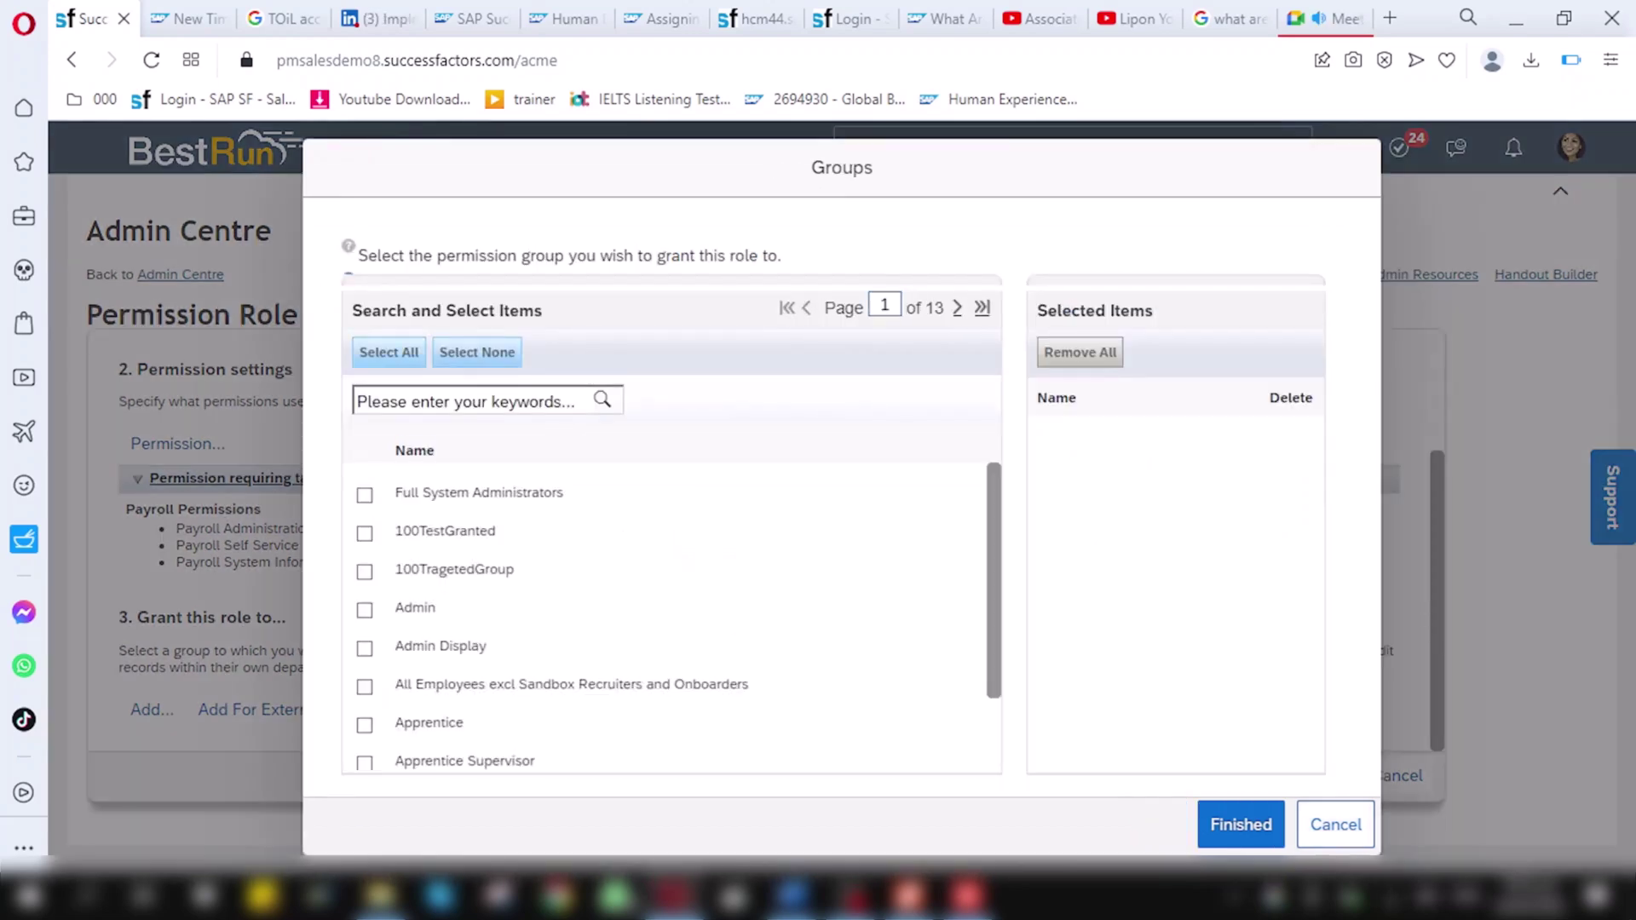
{"action": "left_click", "coordinate": [358, 401]}
{"action": "type", "text": "100"}
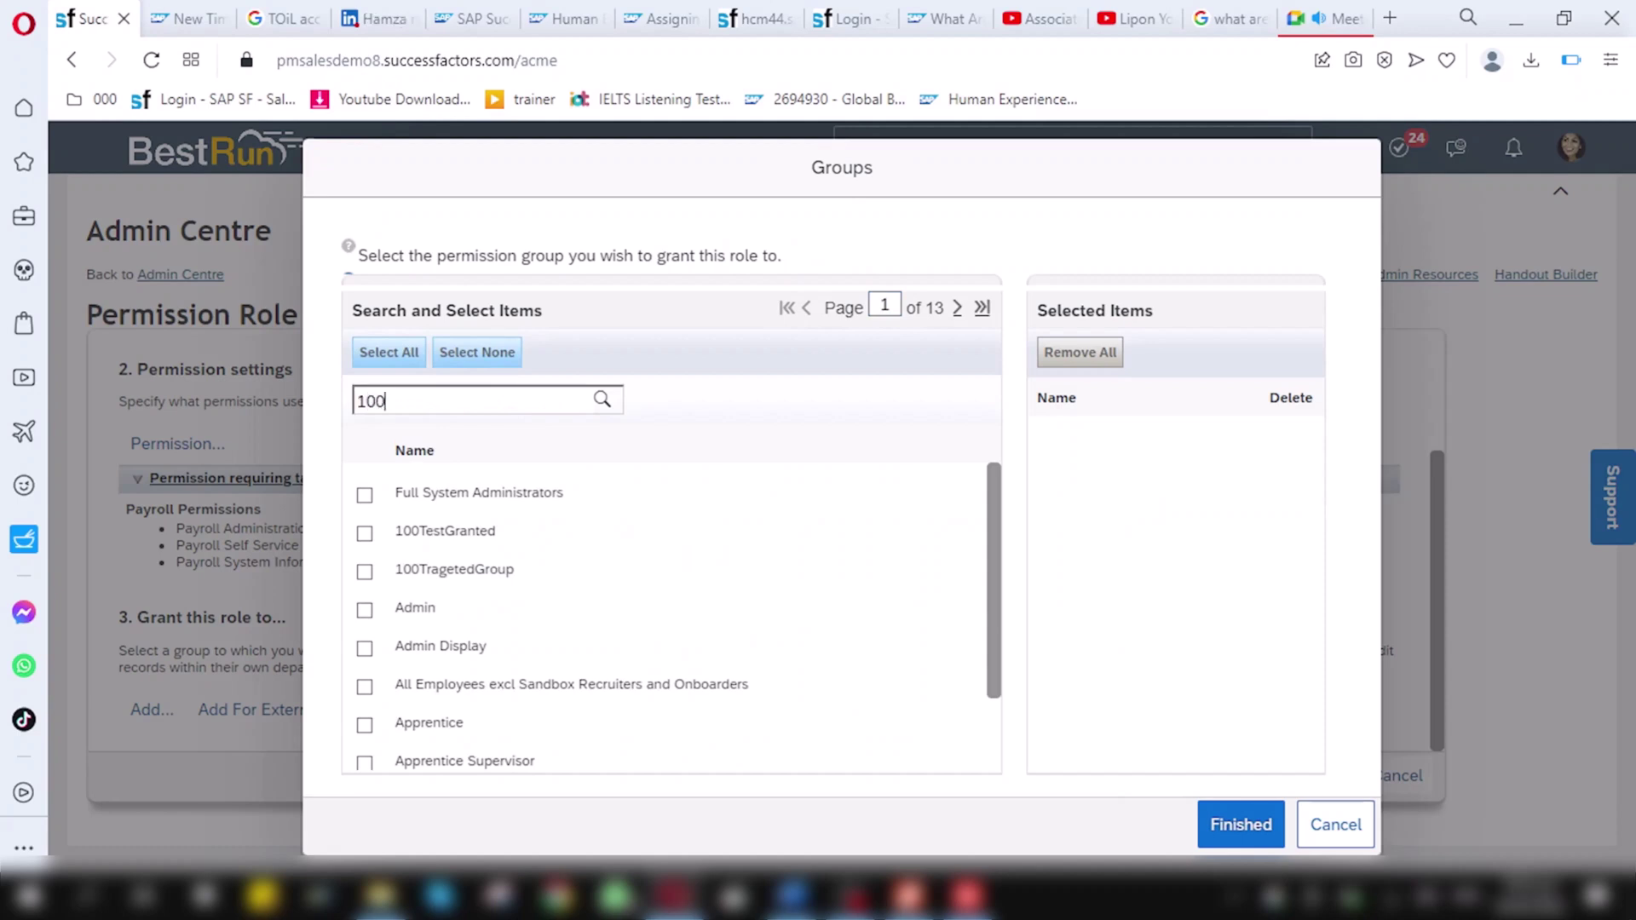
{"action": "key", "text": "Return"}
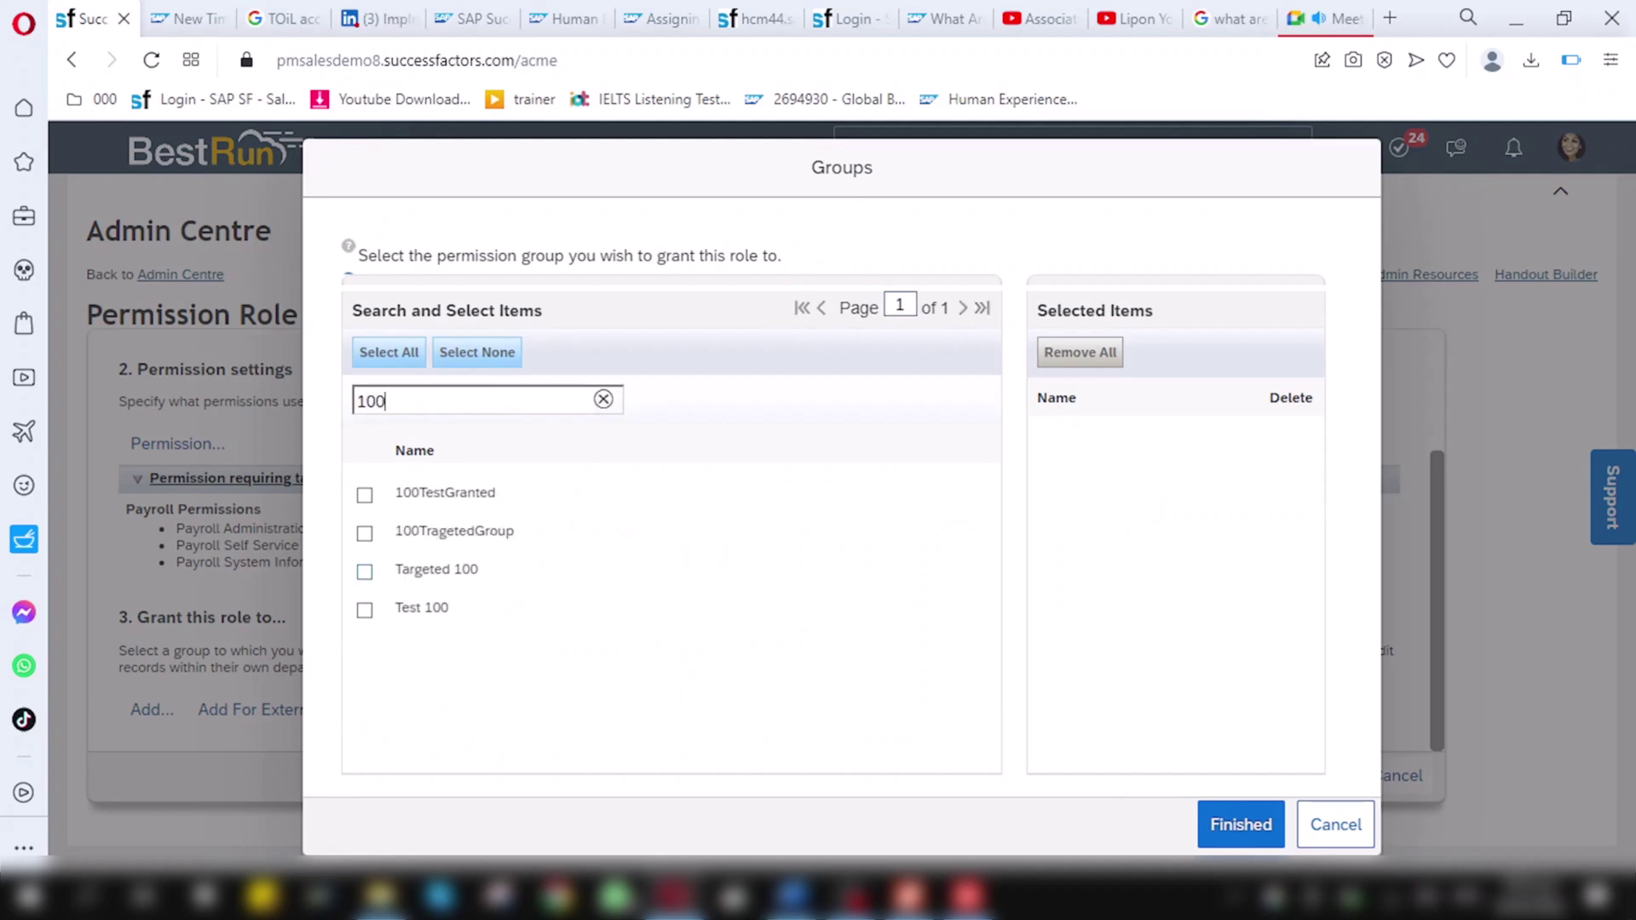
{"action": "left_click", "coordinate": [364, 534]}
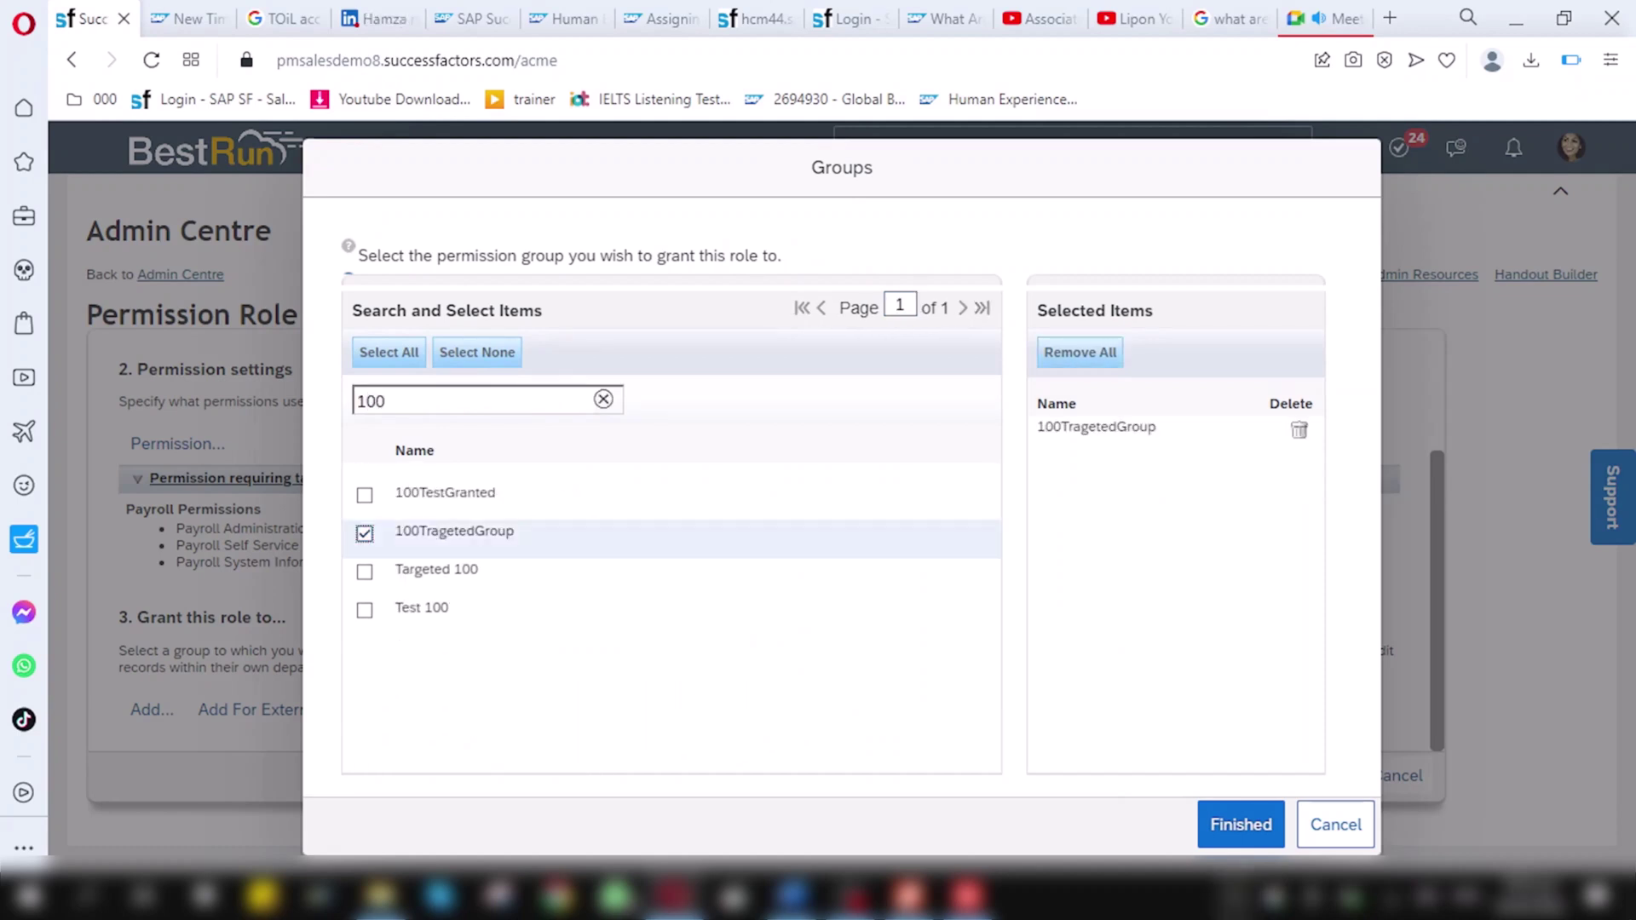
{"action": "left_click", "coordinate": [1240, 824]}
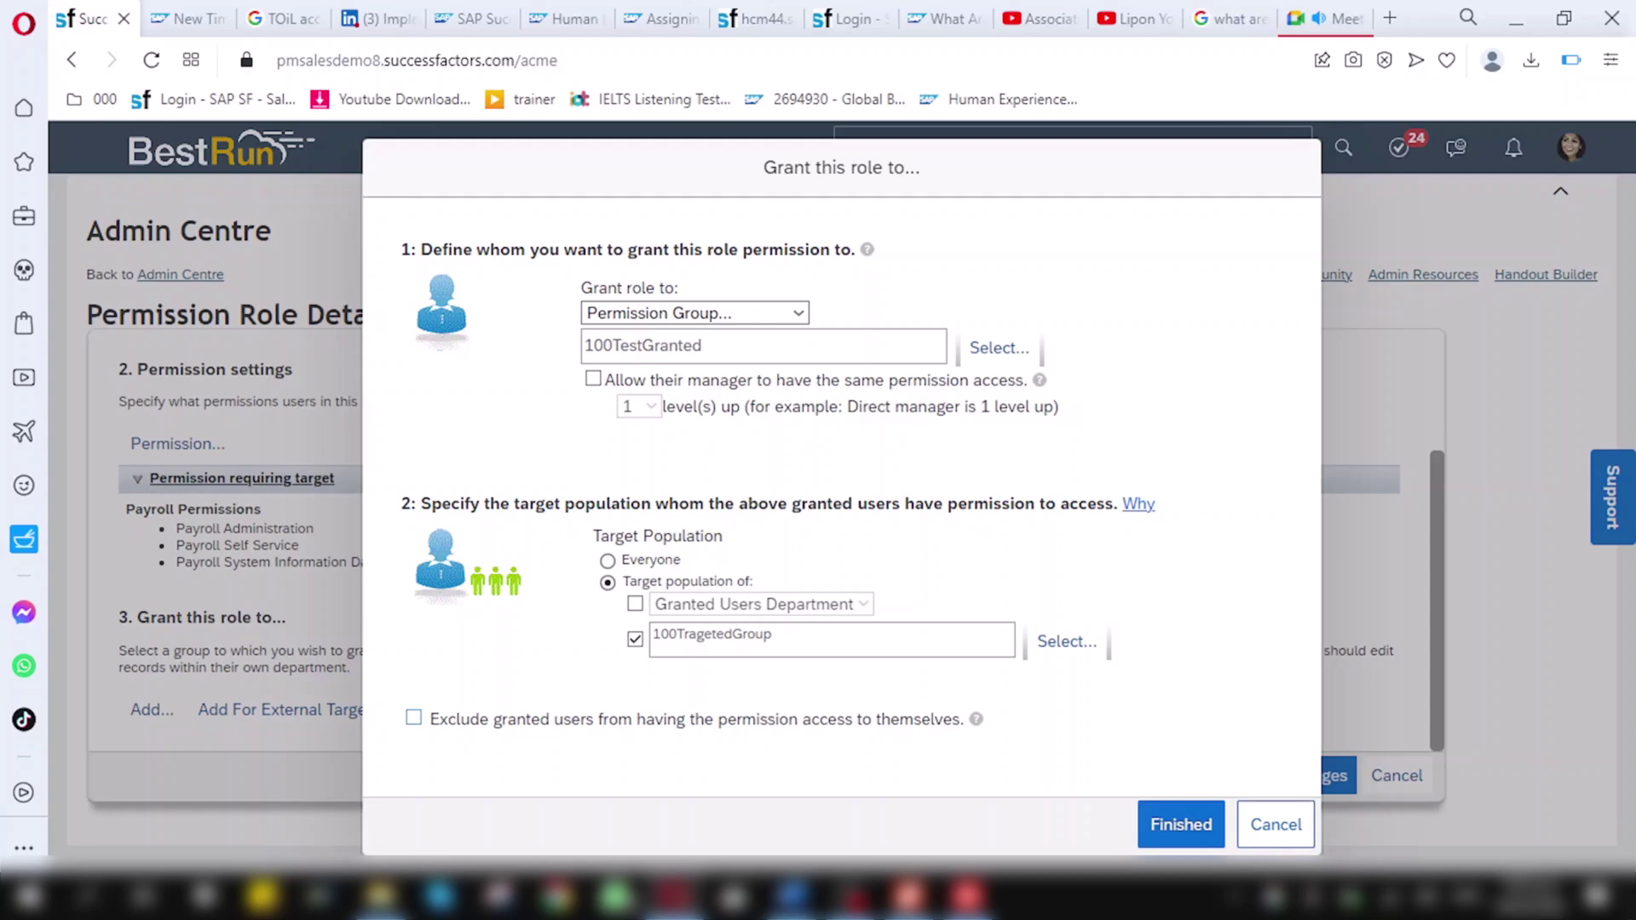
{"action": "left_click", "coordinate": [414, 718]}
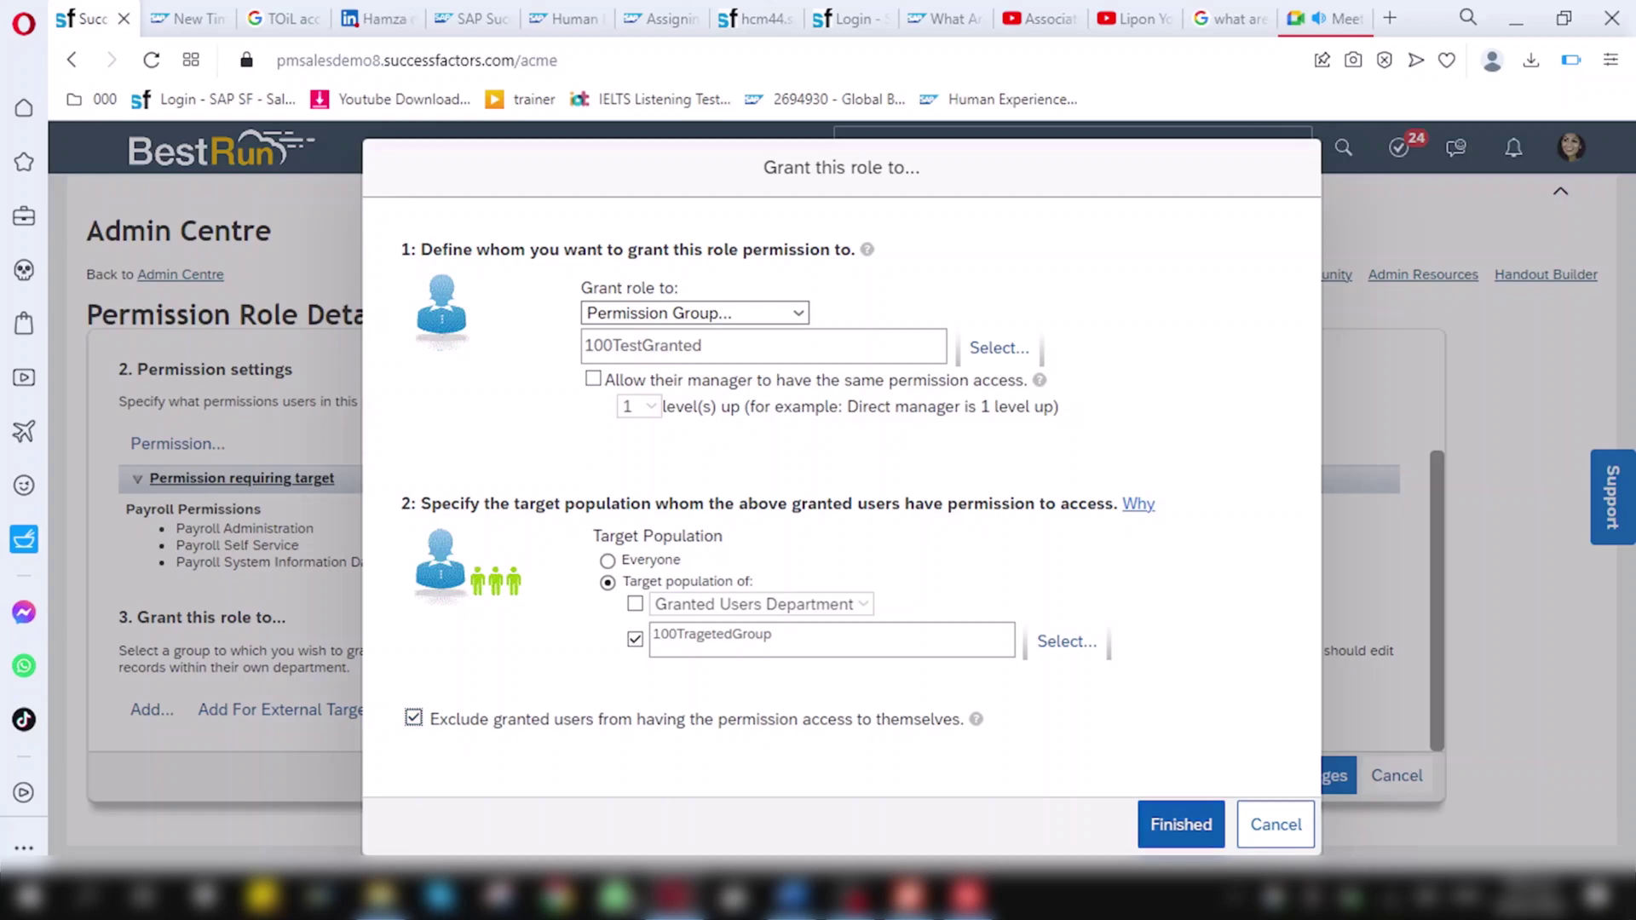
{"action": "left_click", "coordinate": [1181, 824]}
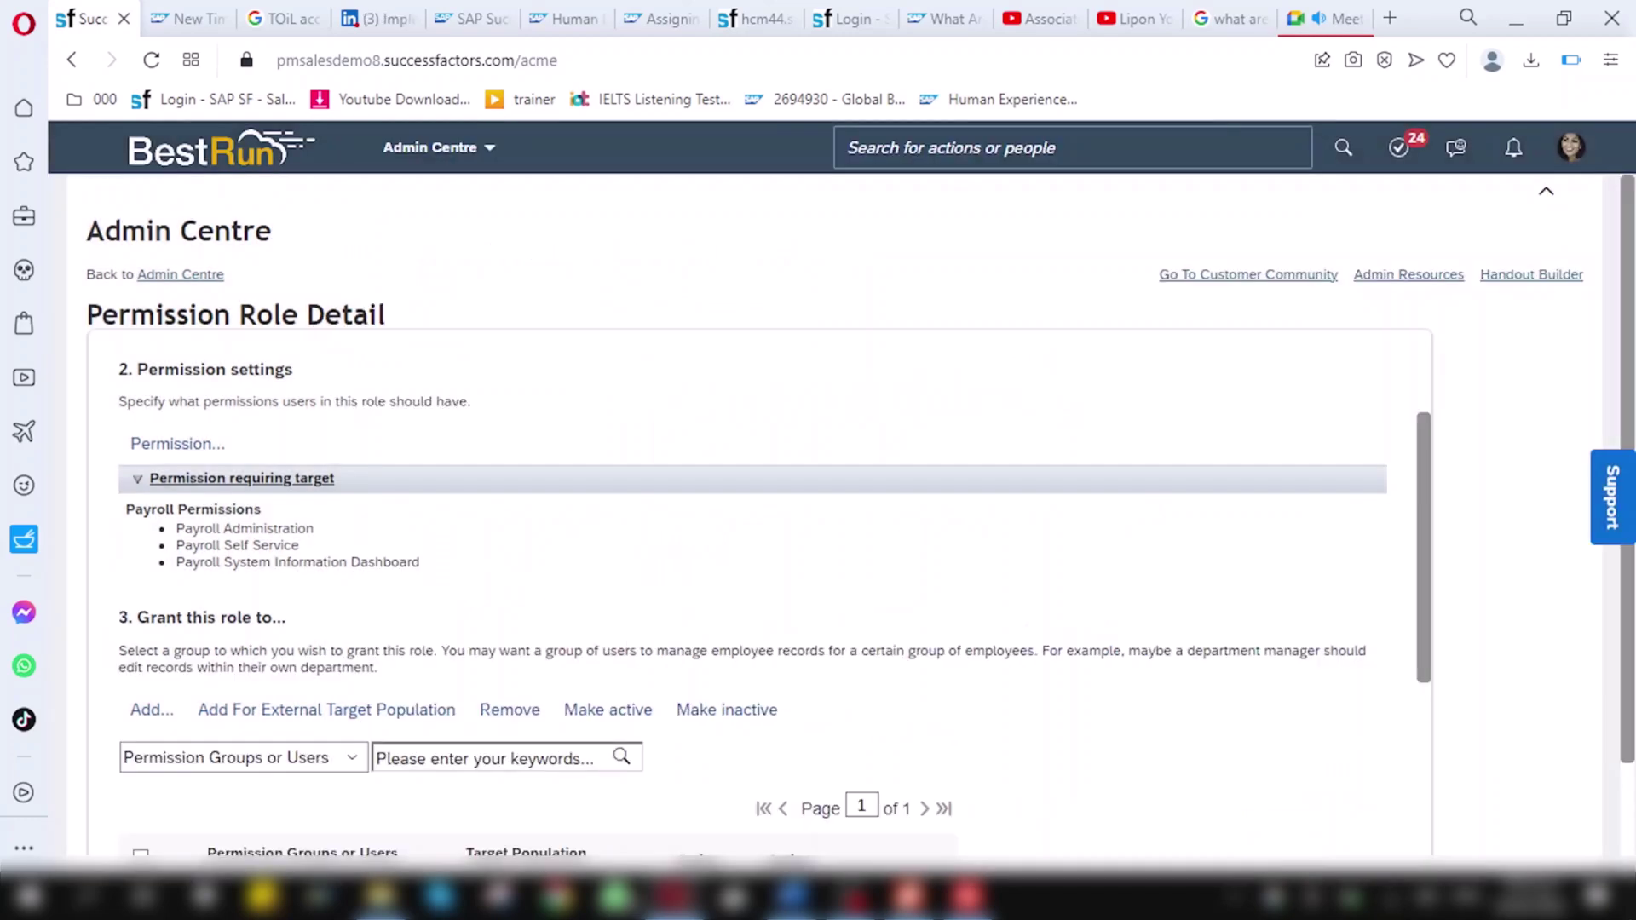
Save the changes to the permission role and reload the page
{"action": "scroll", "coordinate": [759, 597], "scroll_direction": "down", "scroll_amount": 4}
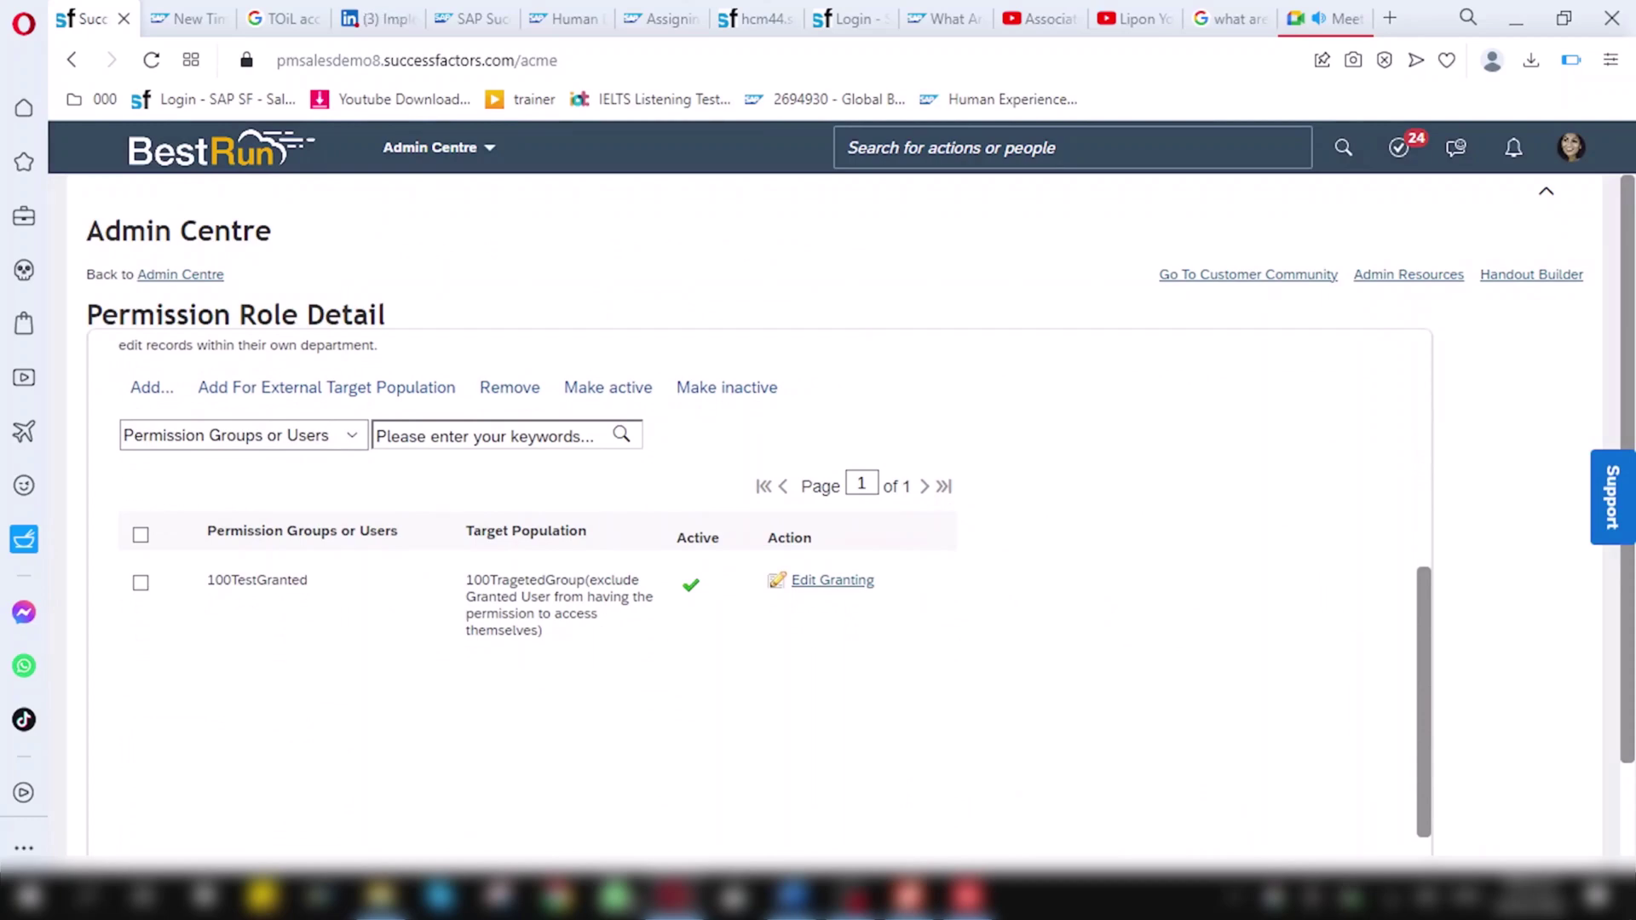
{"action": "scroll", "coordinate": [545, 553], "scroll_direction": "down", "scroll_amount": 2}
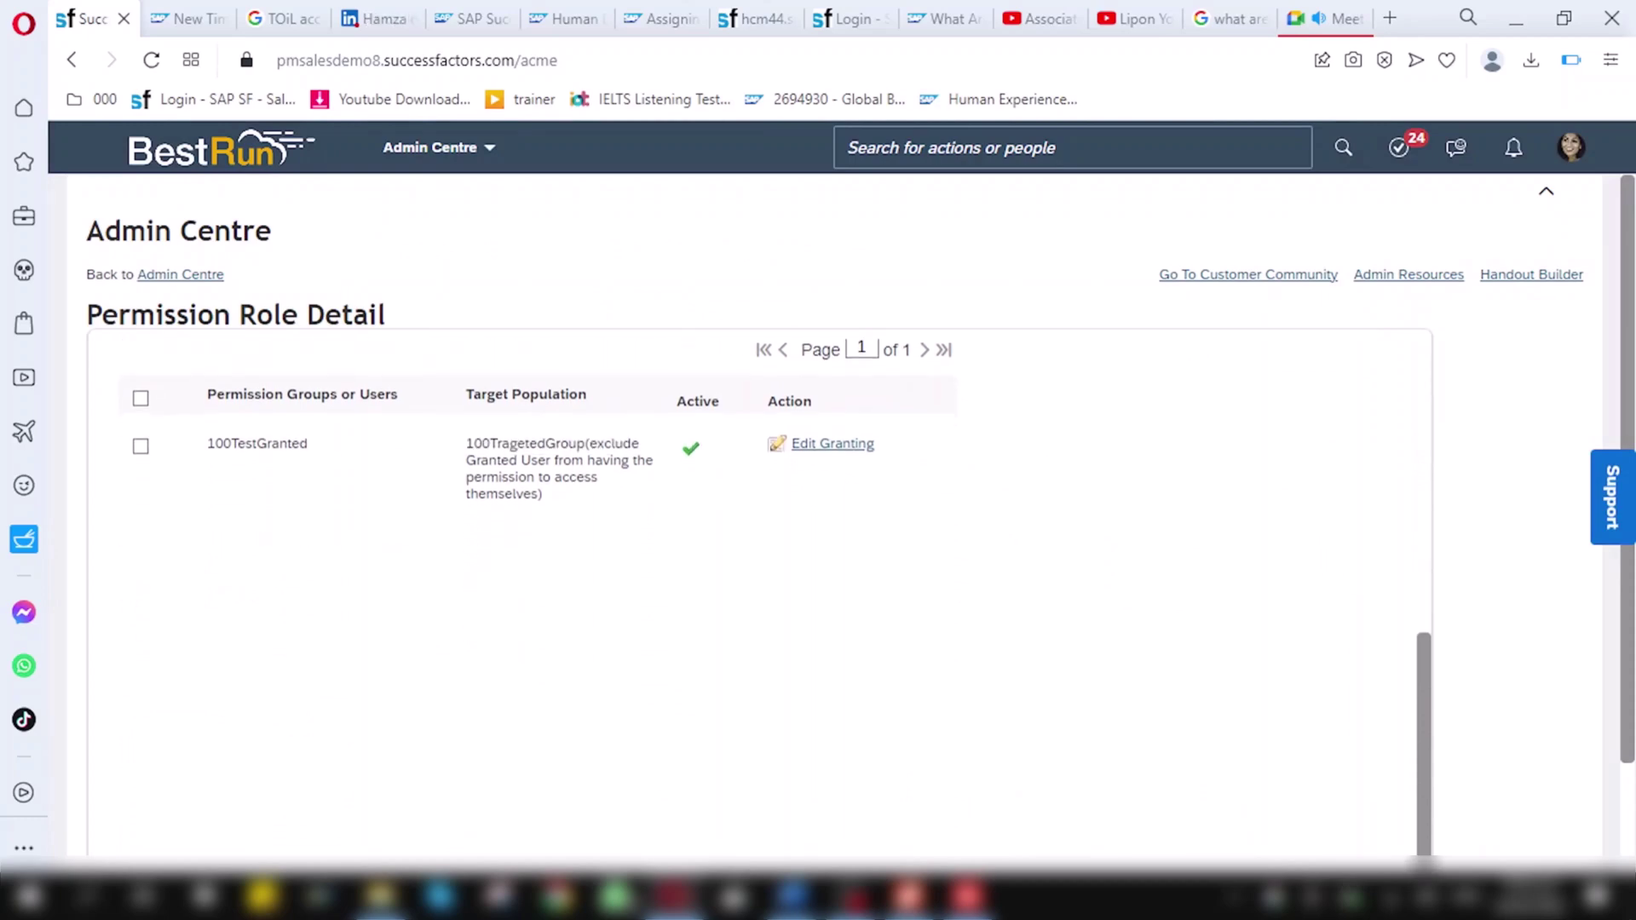
{"action": "scroll", "coordinate": [758, 512], "scroll_direction": "down", "scroll_amount": 2}
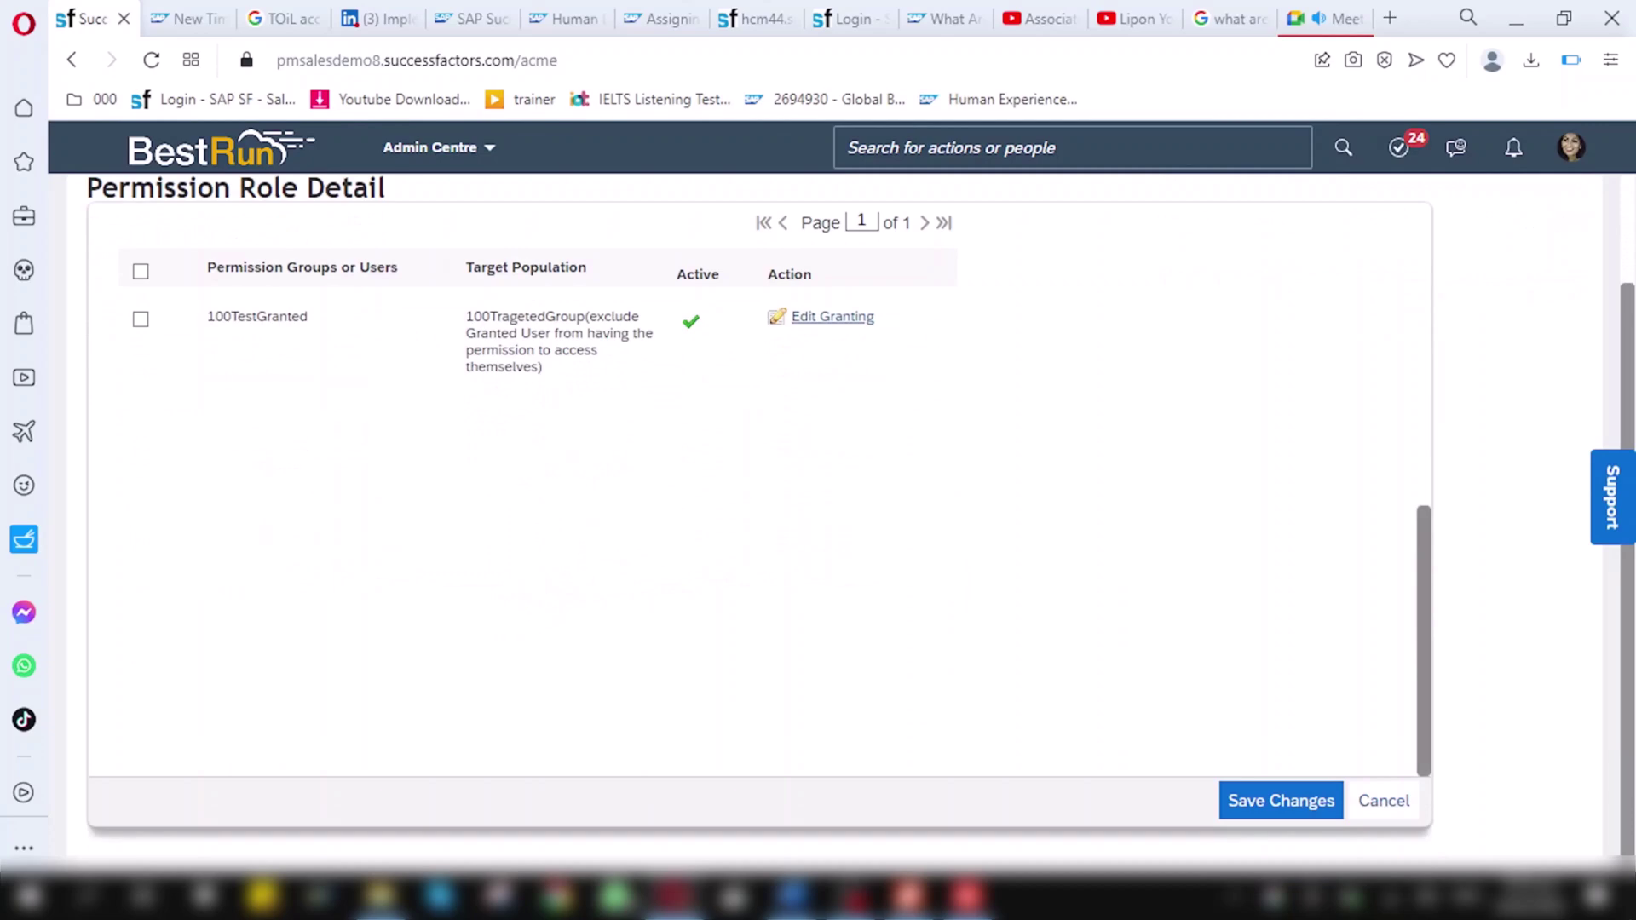
{"action": "left_click", "coordinate": [1281, 801]}
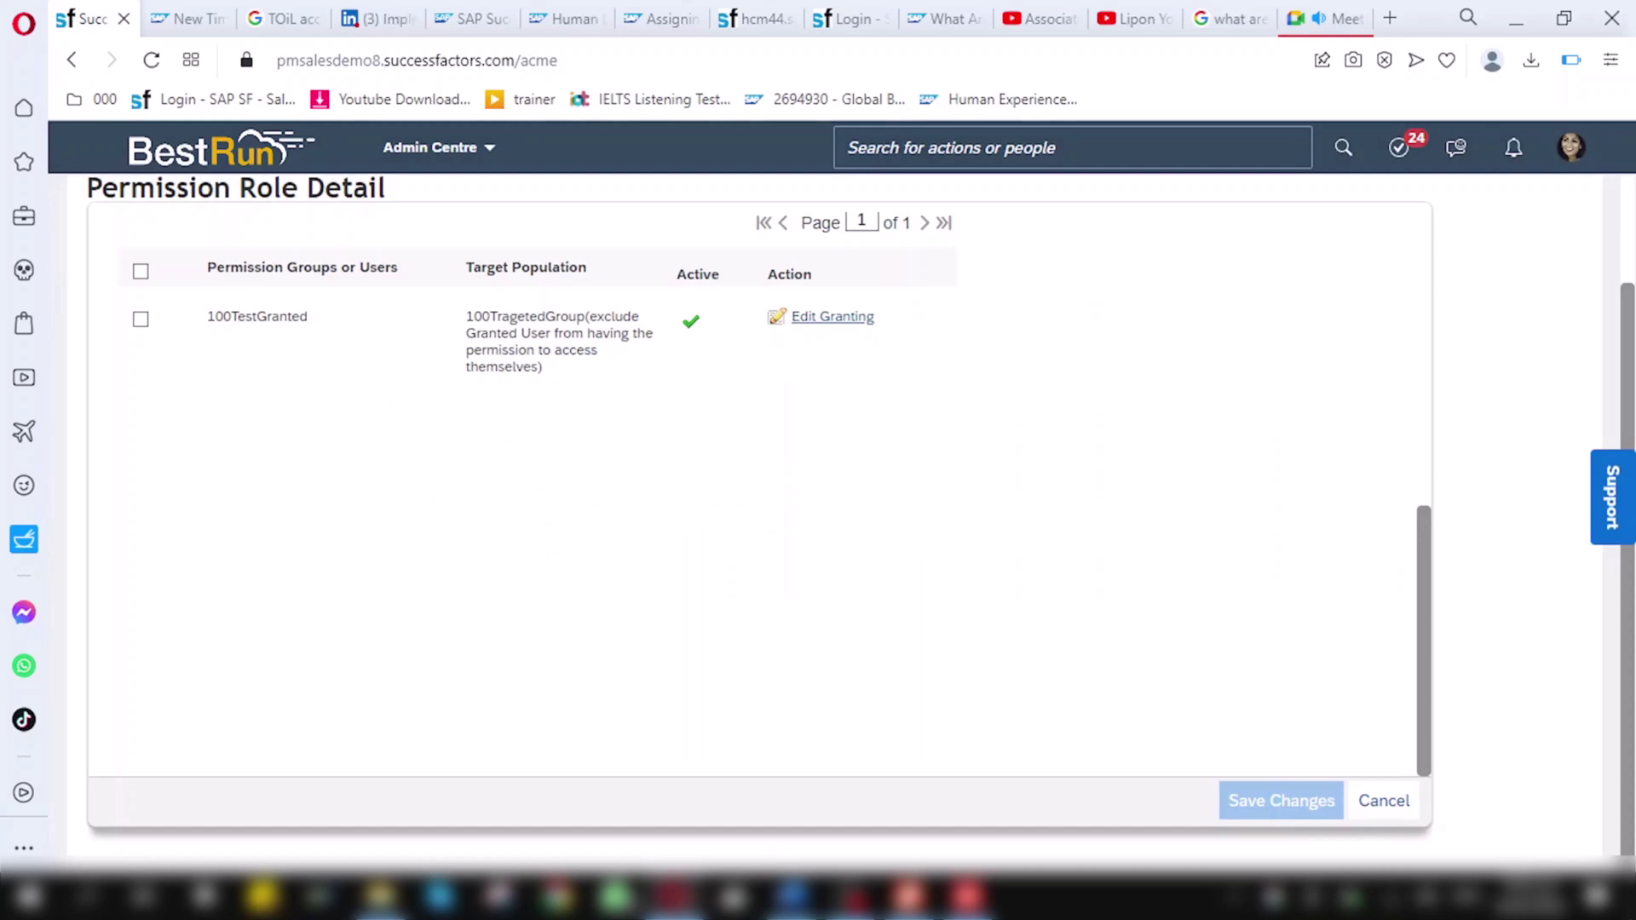
{"action": "key", "text": "F5"}
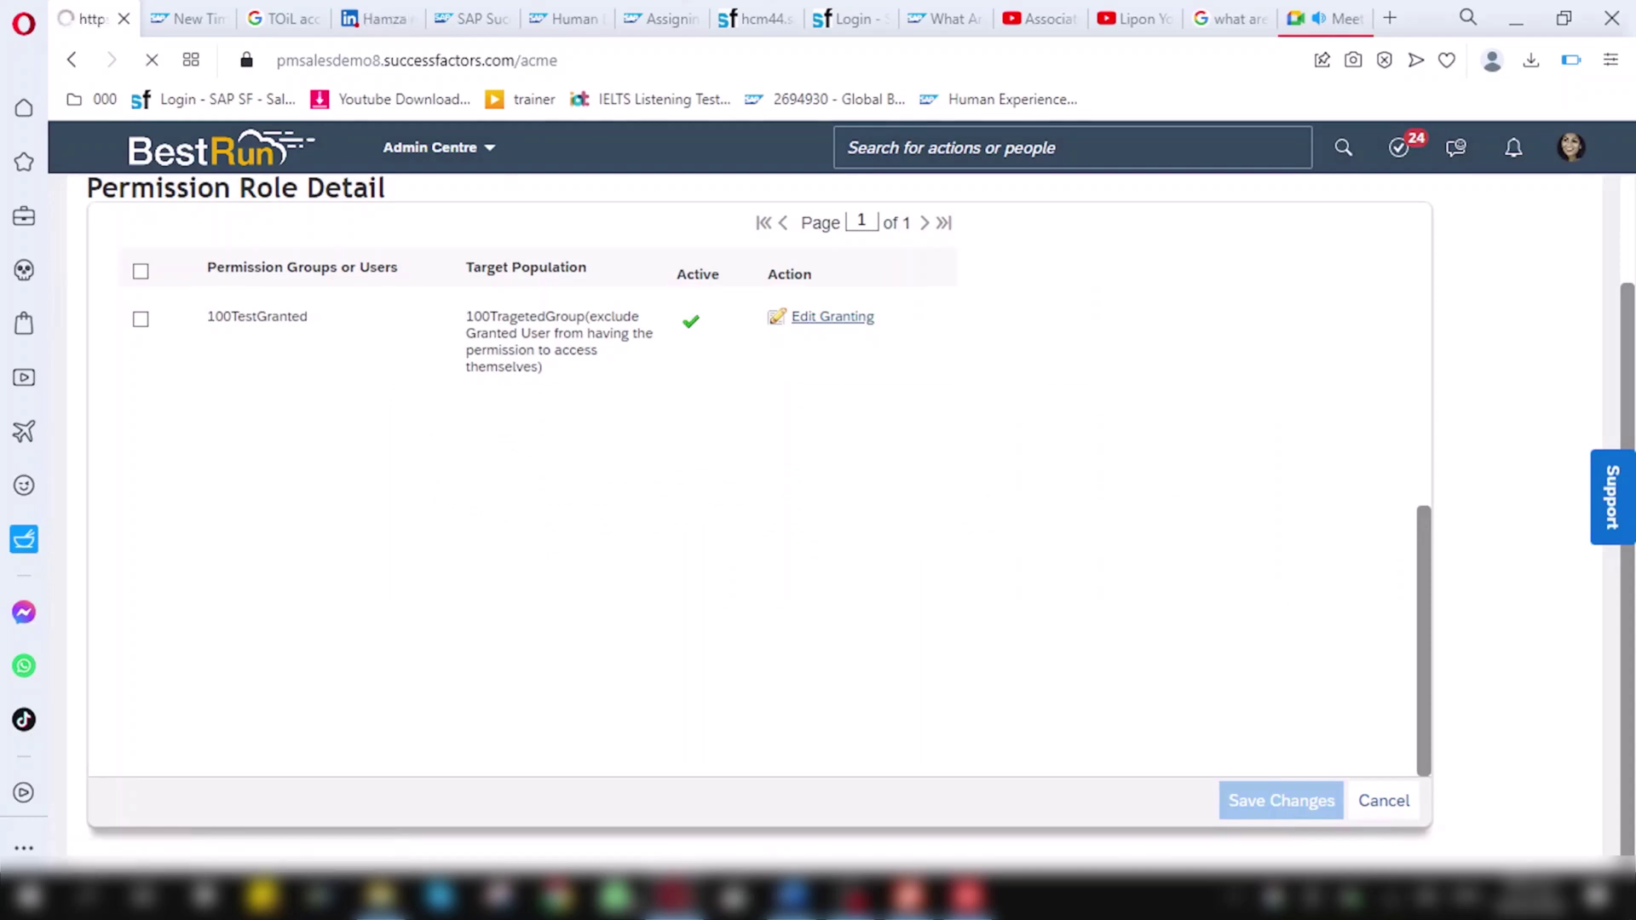